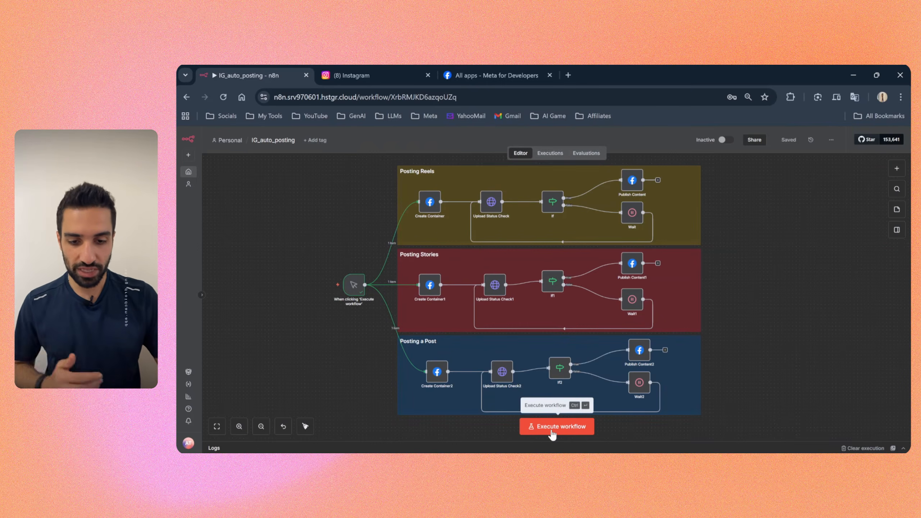
# Step: Execute the IG_auto_posting workflow, and reload the Instagram profile page
pyautogui.click(551, 431)
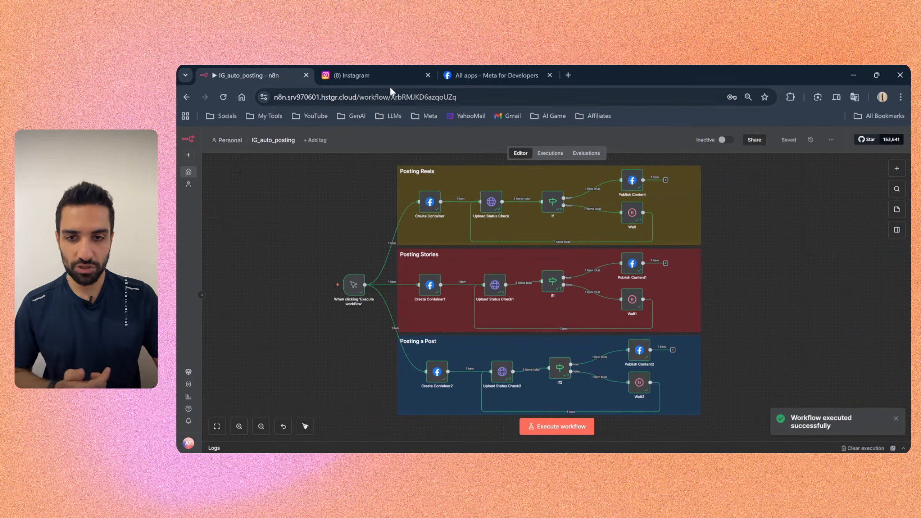
pyautogui.click(382, 76)
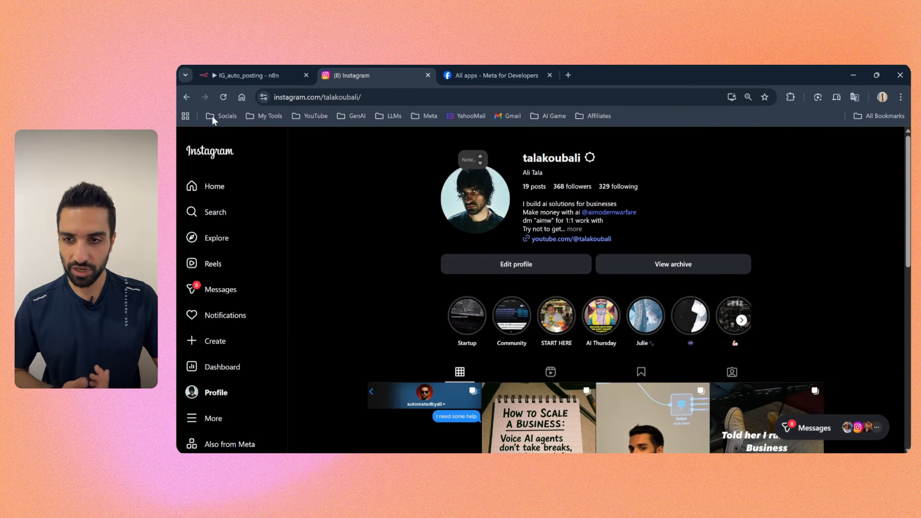
pyautogui.click(223, 97)
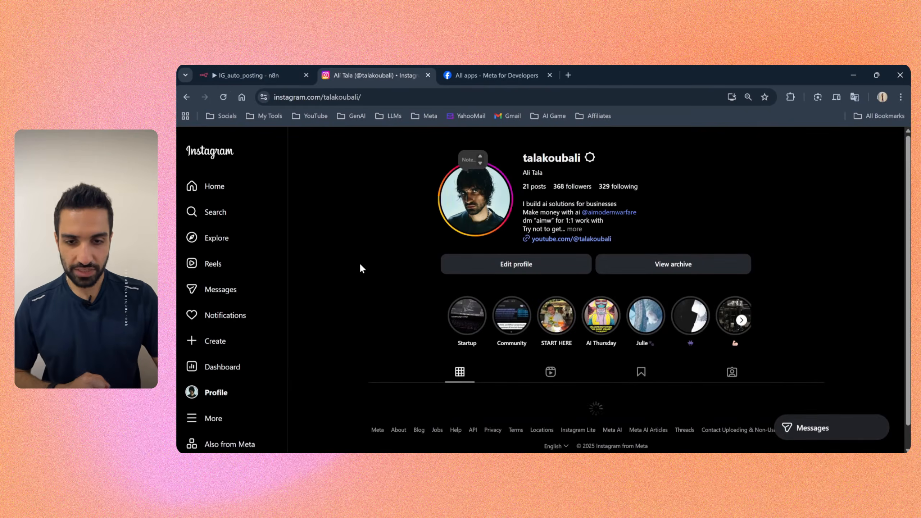
# Step: Check the profile's active story, its newest post and its reels for the content published by the workflow
pyautogui.click(483, 209)
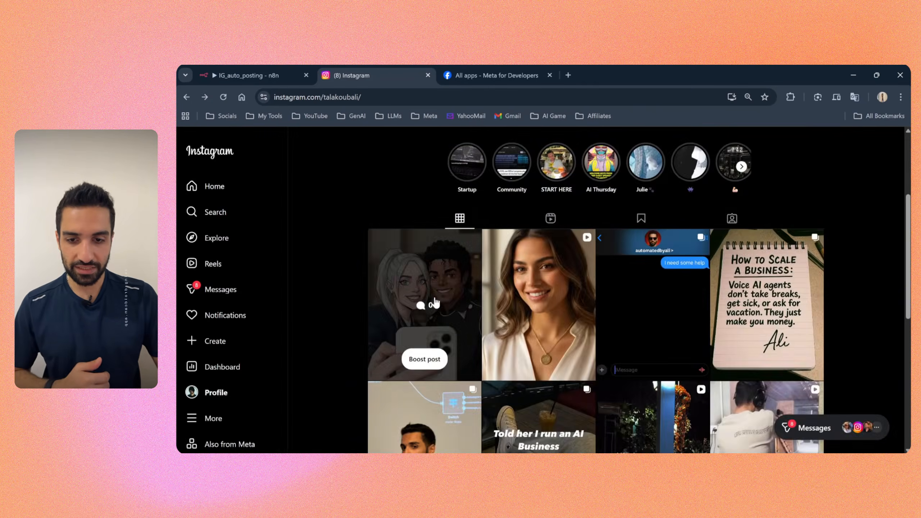
pyautogui.click(431, 274)
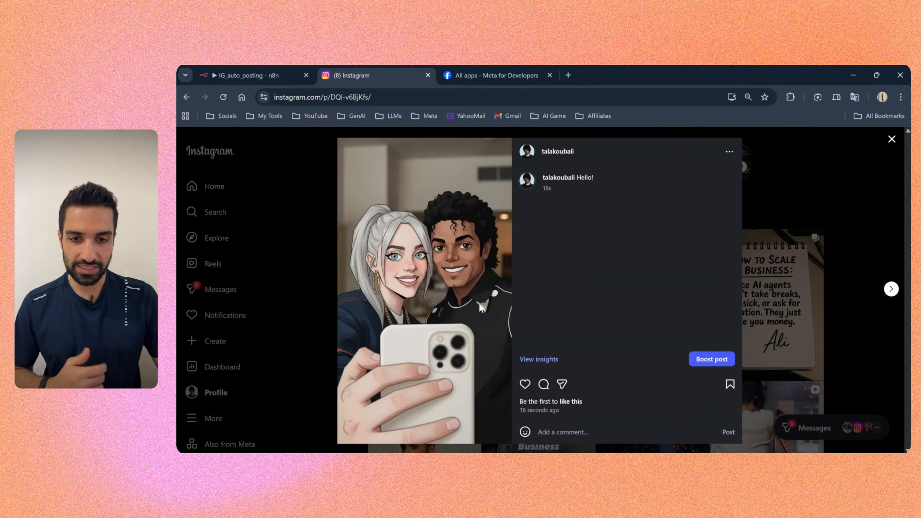
pyautogui.click(830, 191)
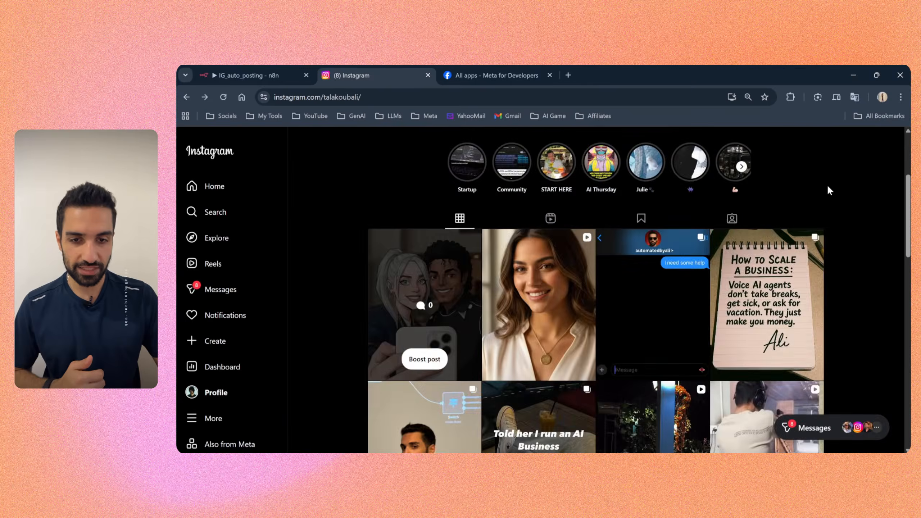
pyautogui.click(550, 220)
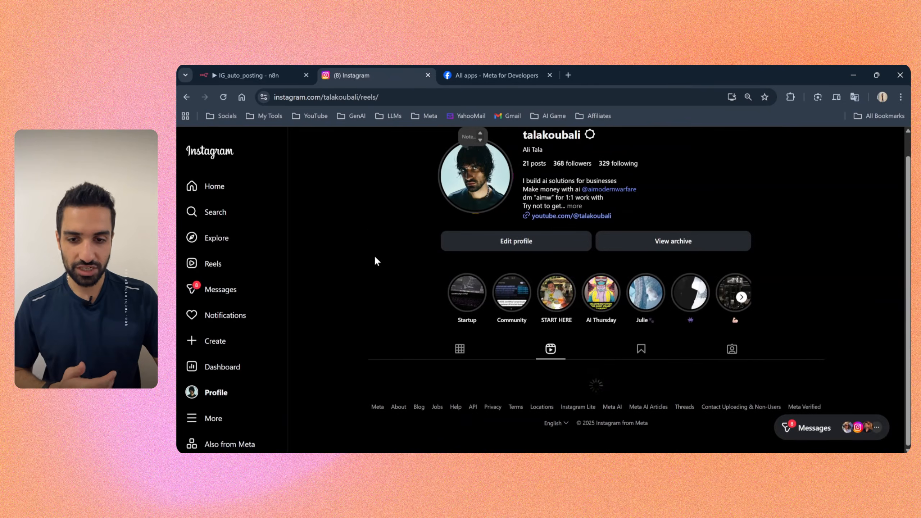
pyautogui.scroll(-5, 374, 256)
pyautogui.click(453, 276)
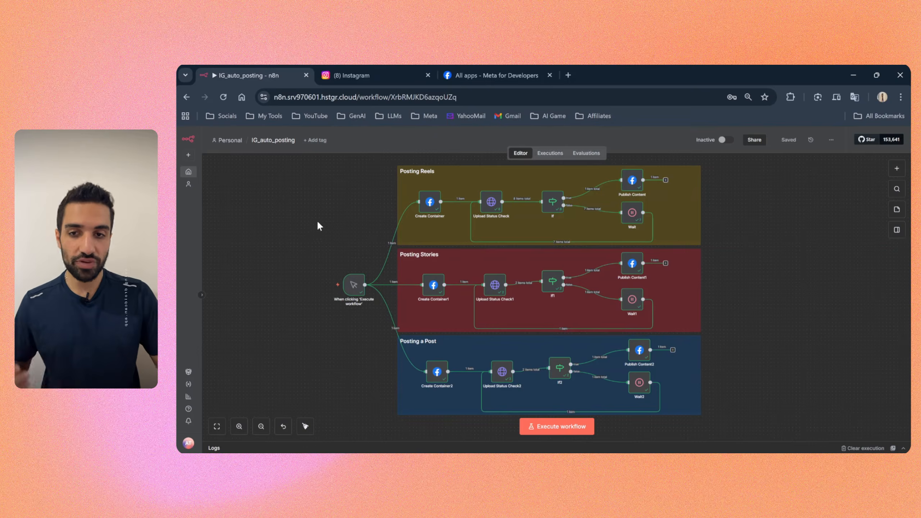
# Step: Switch to Facebook and open the Linked accounts section of the page's settings
pyautogui.click(381, 78)
pyautogui.click(278, 78)
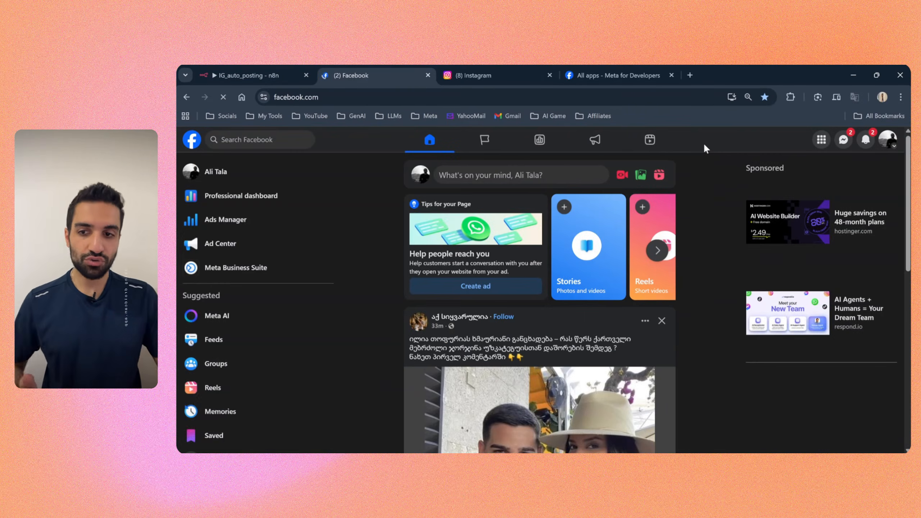
pyautogui.click(895, 145)
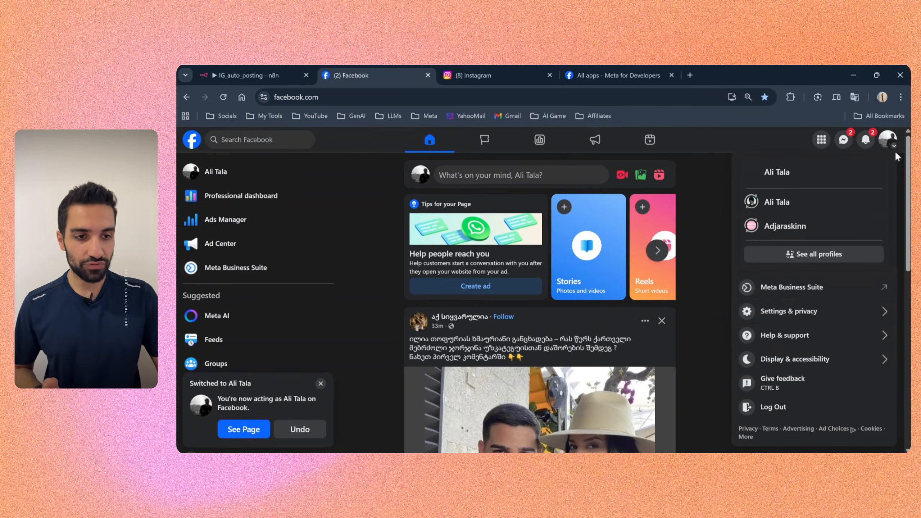
pyautogui.click(785, 318)
pyautogui.click(773, 192)
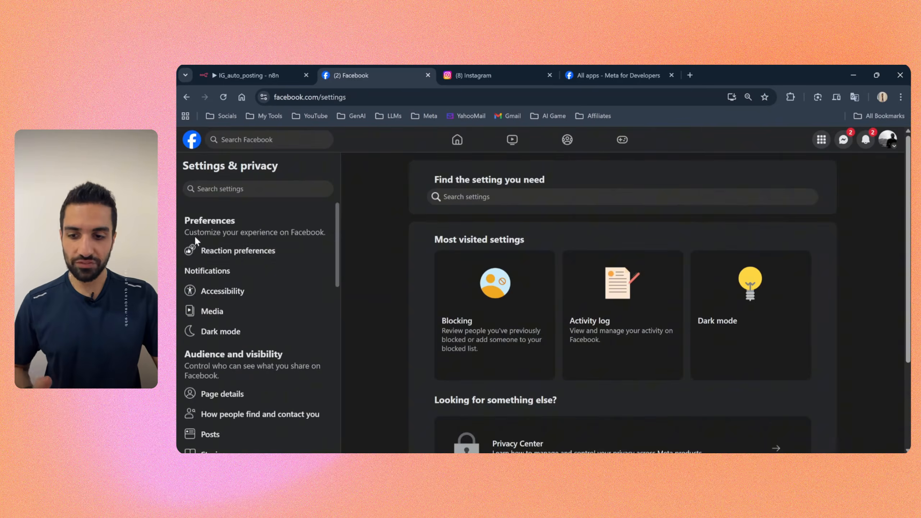
pyautogui.scroll(-6, 250, 277)
pyautogui.scroll(-2, 251, 282)
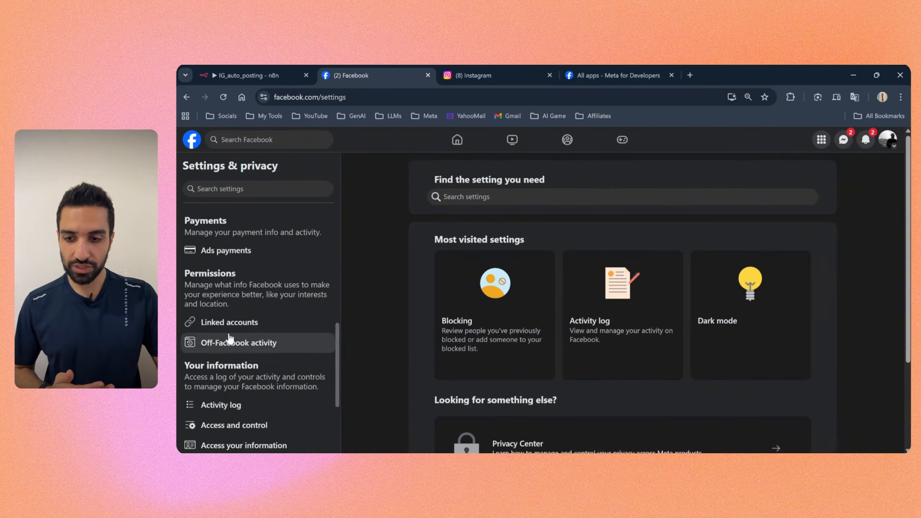
pyautogui.click(236, 328)
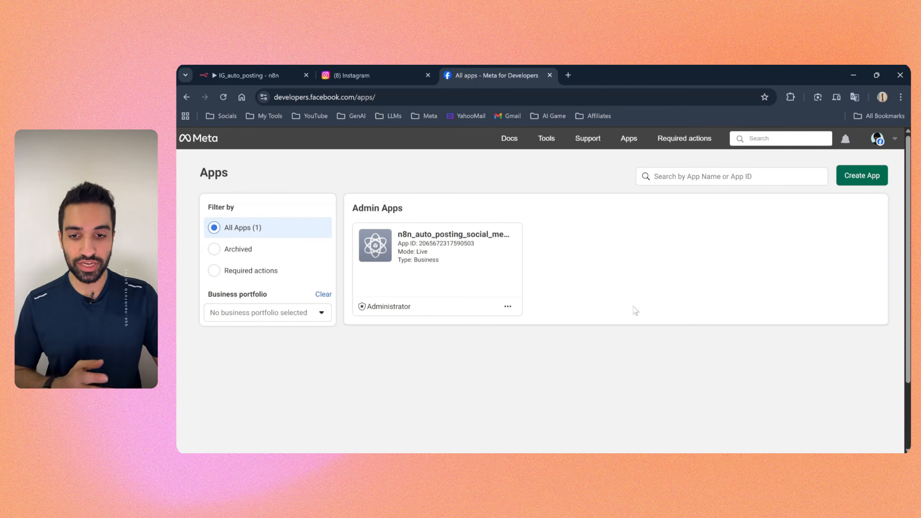
# Step: Remove the existing n8n auto-posting app from the Meta for Developers app list and start creating a new app
pyautogui.click(507, 306)
pyautogui.click(519, 371)
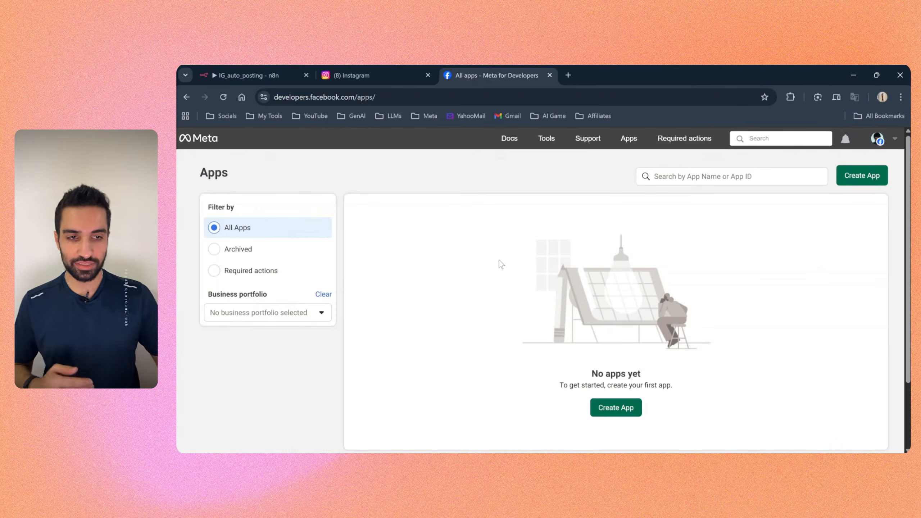
pyautogui.click(613, 414)
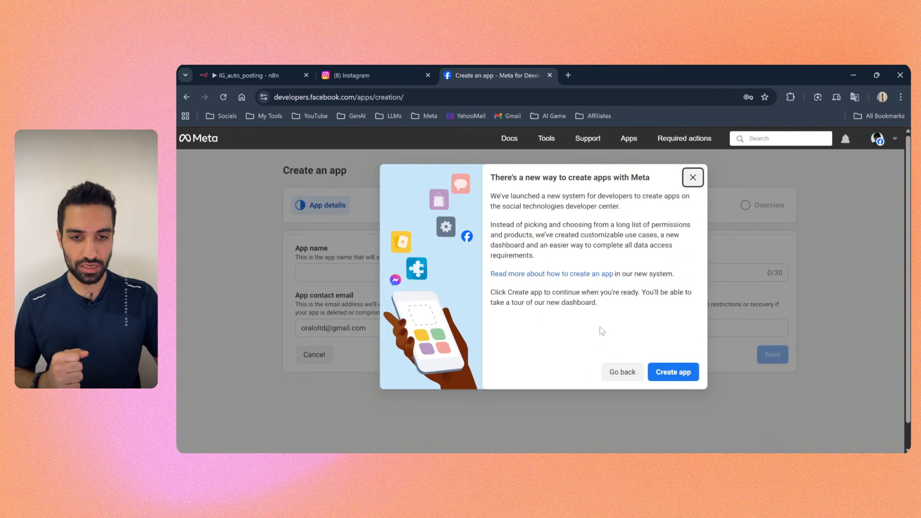
pyautogui.click(669, 373)
# Step: Name the app "n8n auto posting", keep the prefilled contact email and continue to the use cases
pyautogui.click(332, 272)
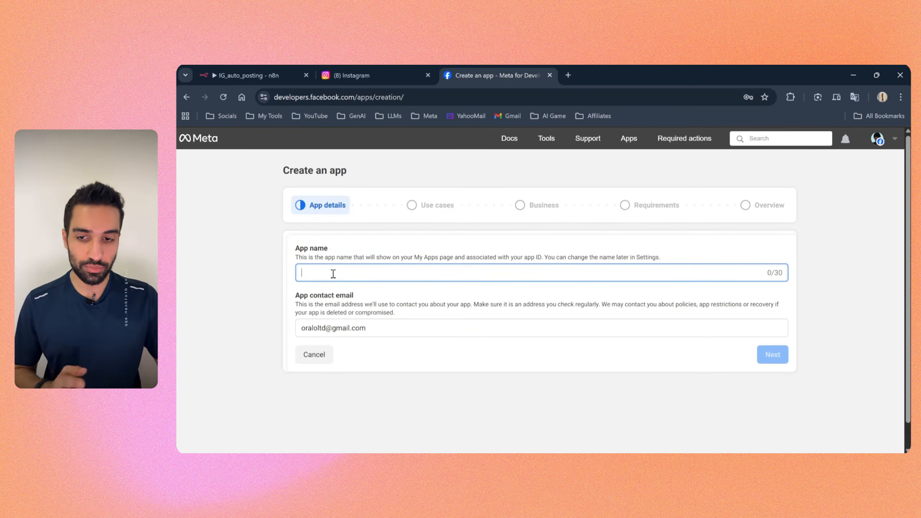
pyautogui.write('n8n auto posting')
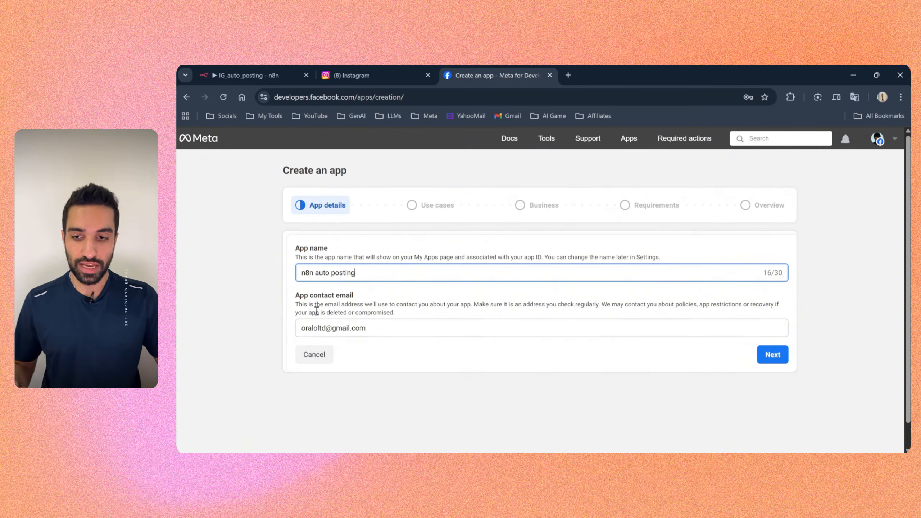
pyautogui.tripleClick(381, 330)
pyautogui.click(282, 335)
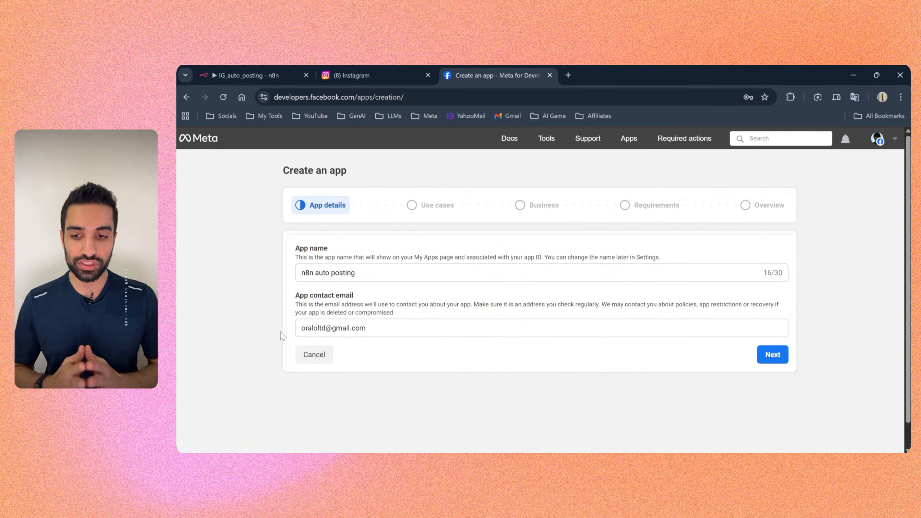
pyautogui.doubleClick(380, 329)
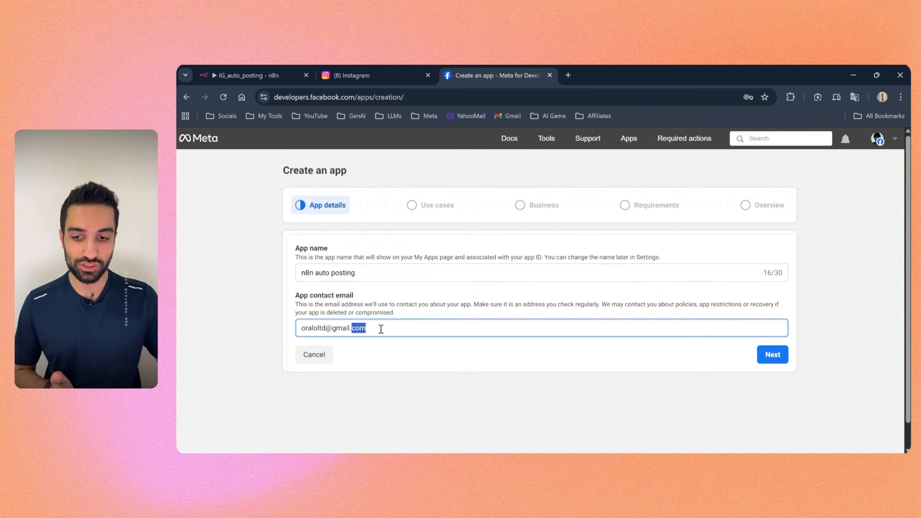
pyautogui.click(381, 351)
pyautogui.click(773, 354)
# Step: Choose the "Other" use case under Looking for something else and continue to the app type selection
pyautogui.scroll(-1, 311, 321)
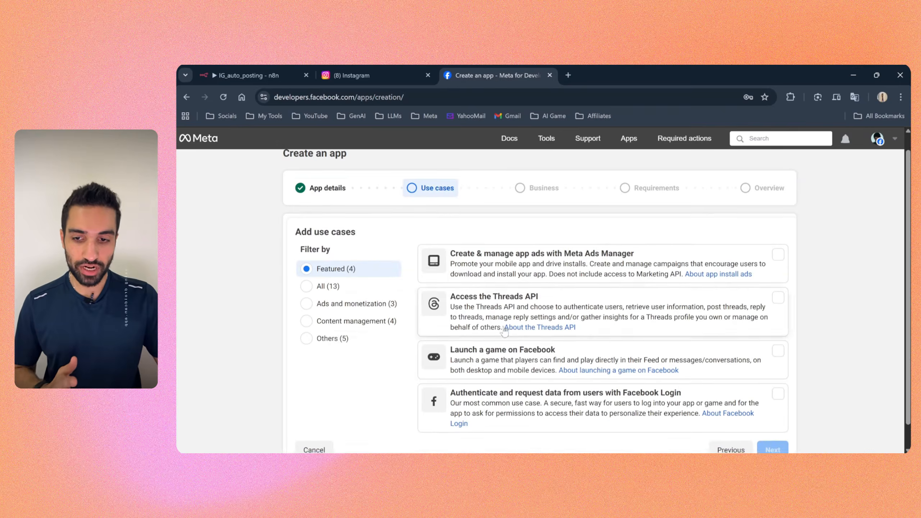
pyautogui.click(311, 319)
pyautogui.scroll(-3, 434, 388)
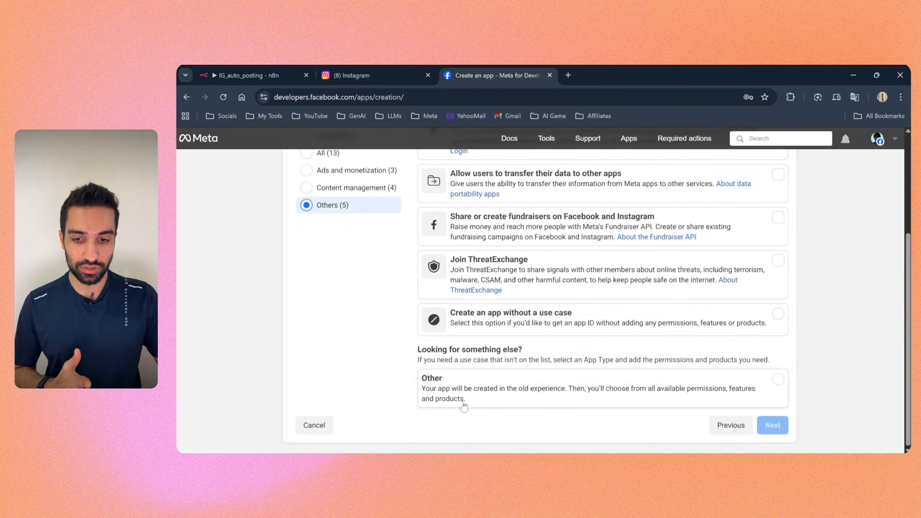
pyautogui.click(442, 389)
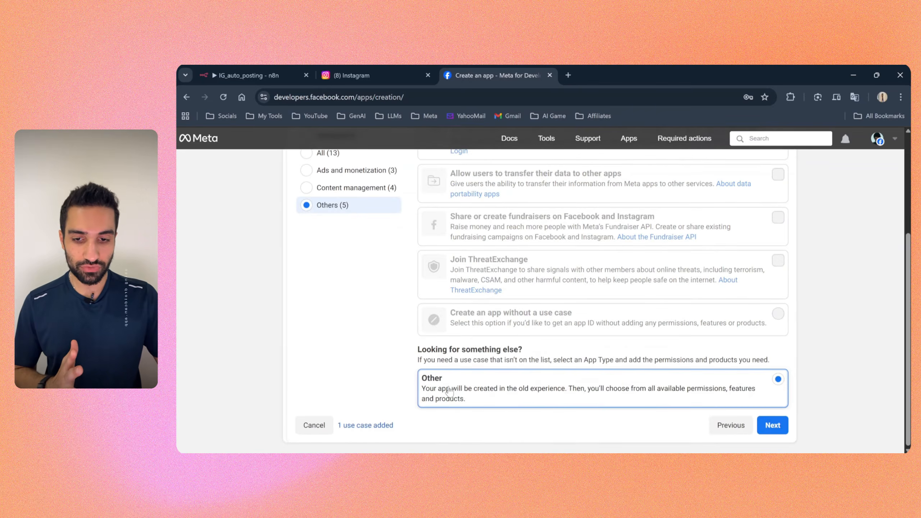
pyautogui.click(772, 425)
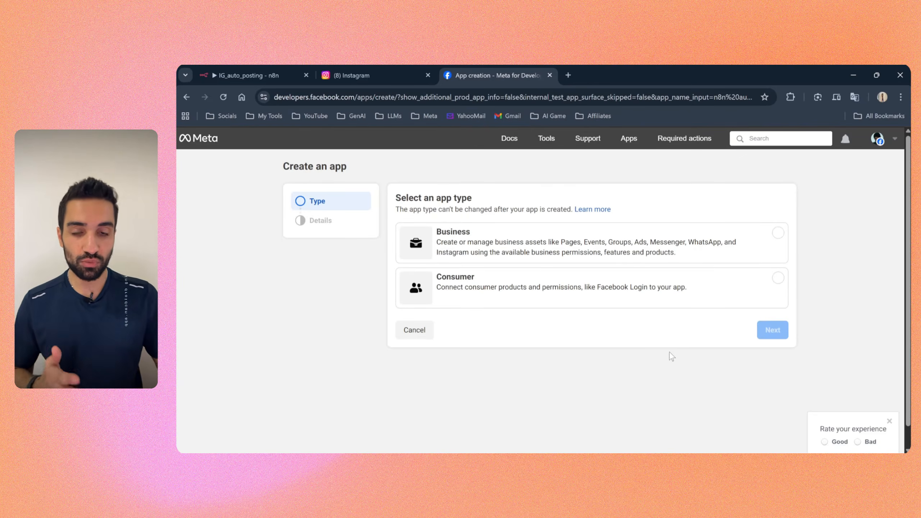
# Step: Select Business as the app type and continue to the app details
pyautogui.click(458, 250)
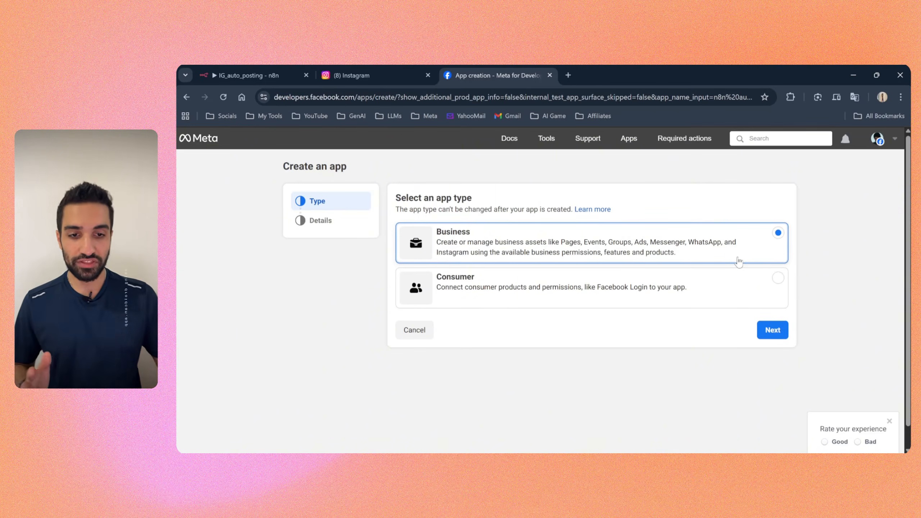
pyautogui.click(764, 256)
pyautogui.click(769, 251)
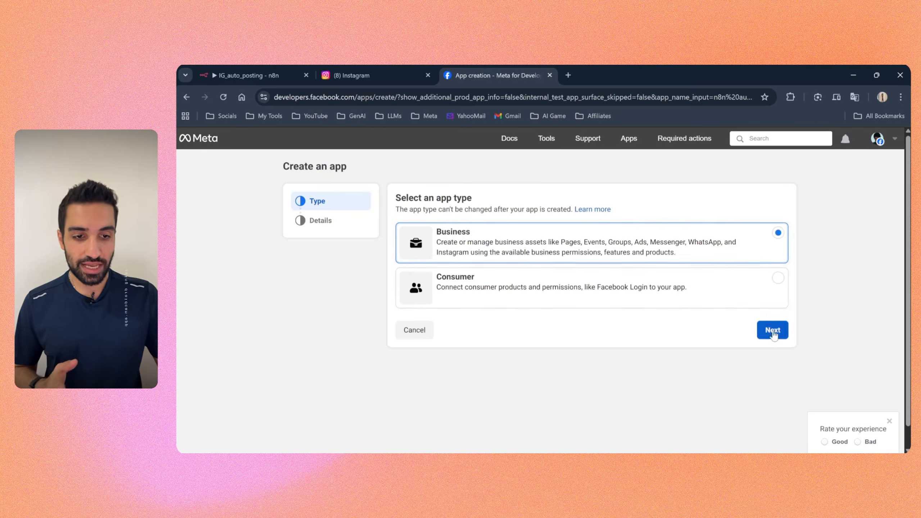
pyautogui.click(772, 331)
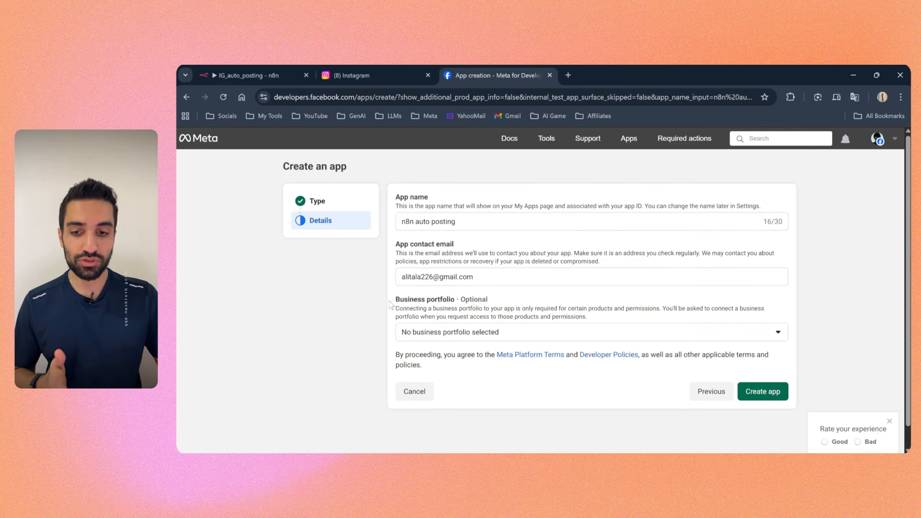
# Step: Create the app with no business portfolio selected
pyautogui.moveTo(389, 304); pyautogui.dragTo(456, 302)
pyautogui.click(461, 310)
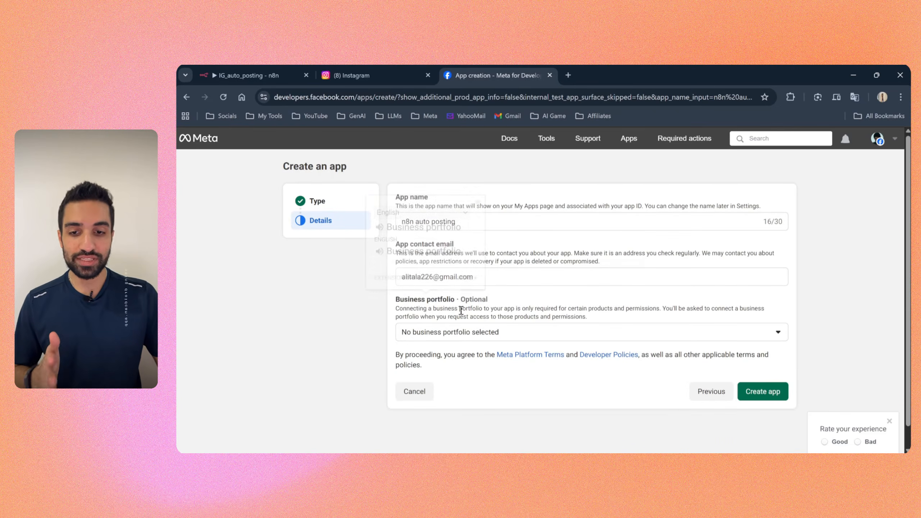
pyautogui.click(484, 338)
pyautogui.click(383, 327)
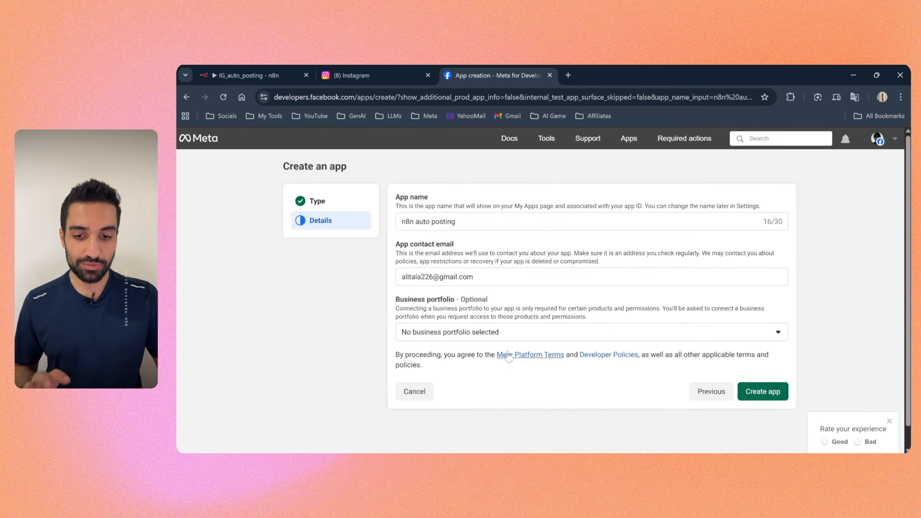
pyautogui.click(764, 392)
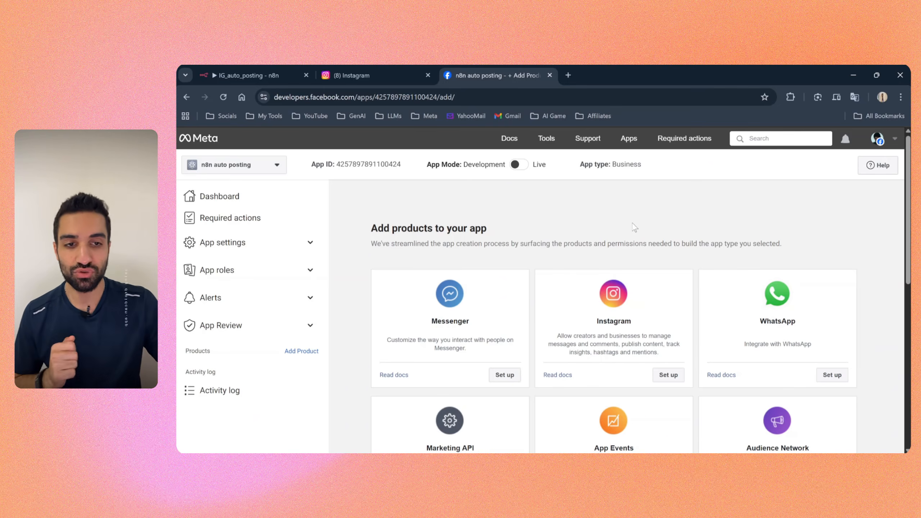
# Step: Set up the Instagram product for the app and view its API setup with Instagram business login
pyautogui.moveTo(371, 229); pyautogui.dragTo(500, 232)
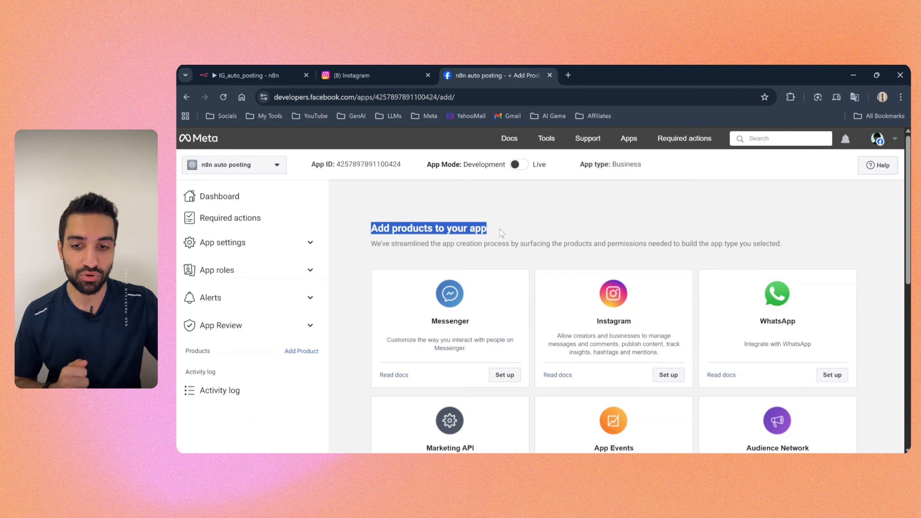
pyautogui.scroll(-3, 461, 277)
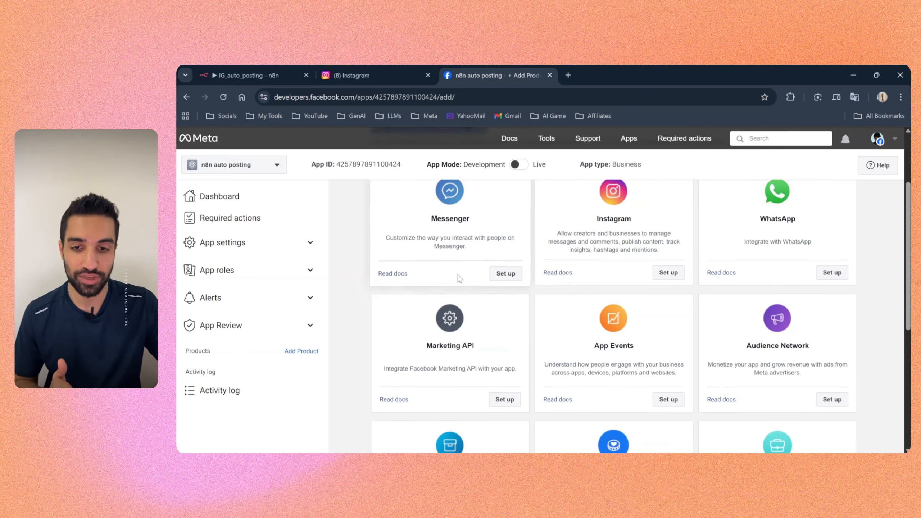
pyautogui.scroll(3, 459, 278)
pyautogui.scroll(-3, 604, 368)
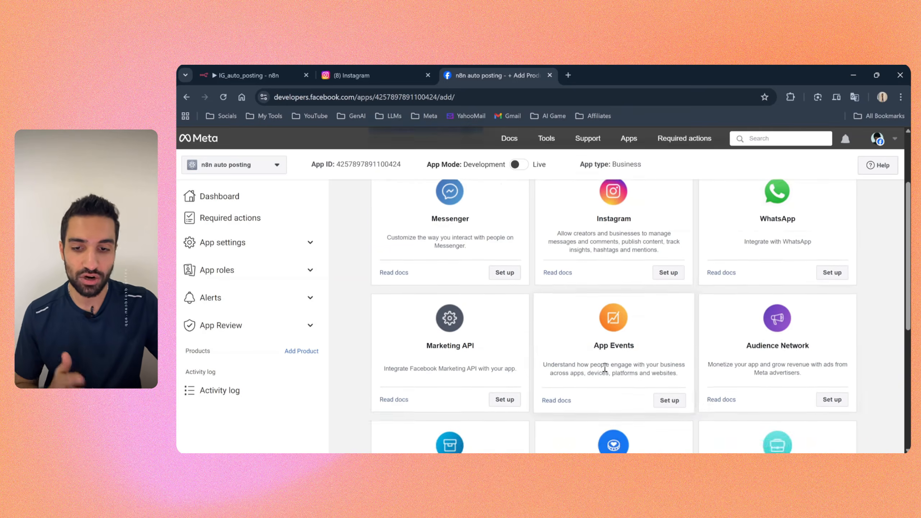
pyautogui.scroll(3, 598, 353)
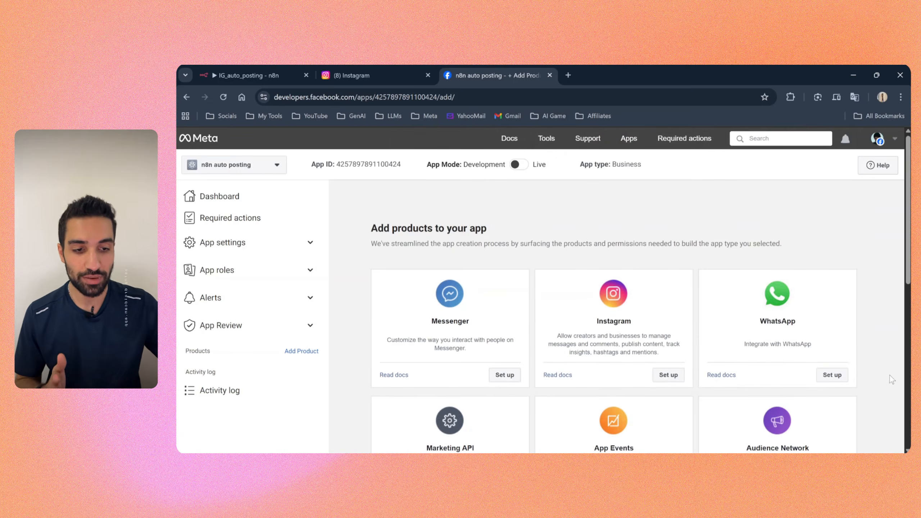
pyautogui.click(667, 378)
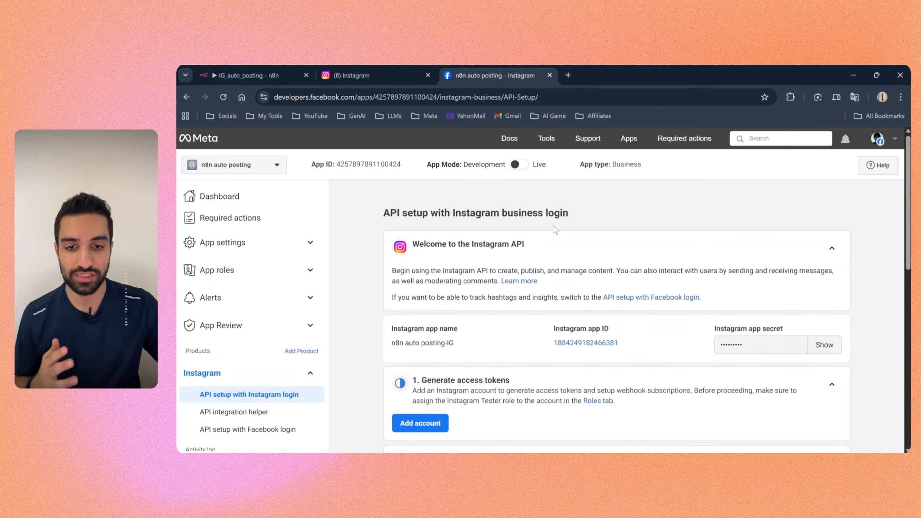
pyautogui.scroll(-1, 564, 243)
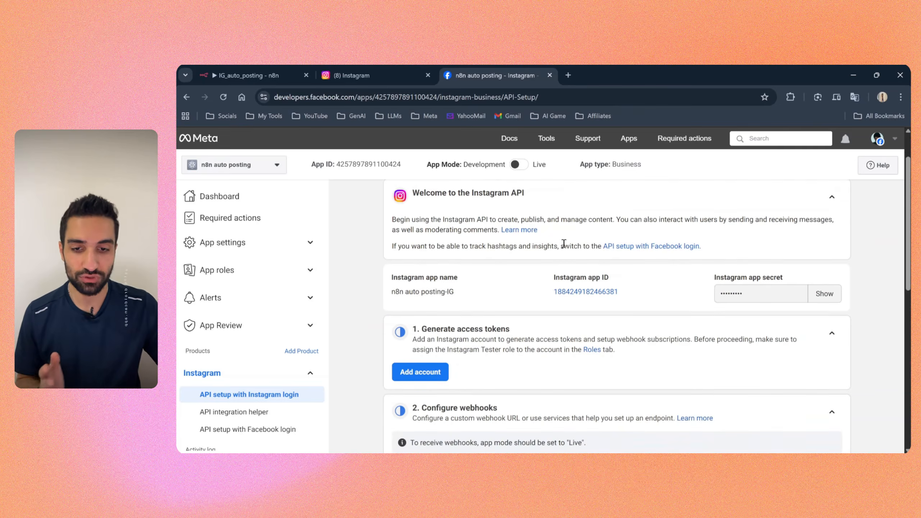
# Step: Try to switch the n8n auto posting app from Development to Live mode, and dismiss the privacy policy notice
pyautogui.scroll(1, 563, 243)
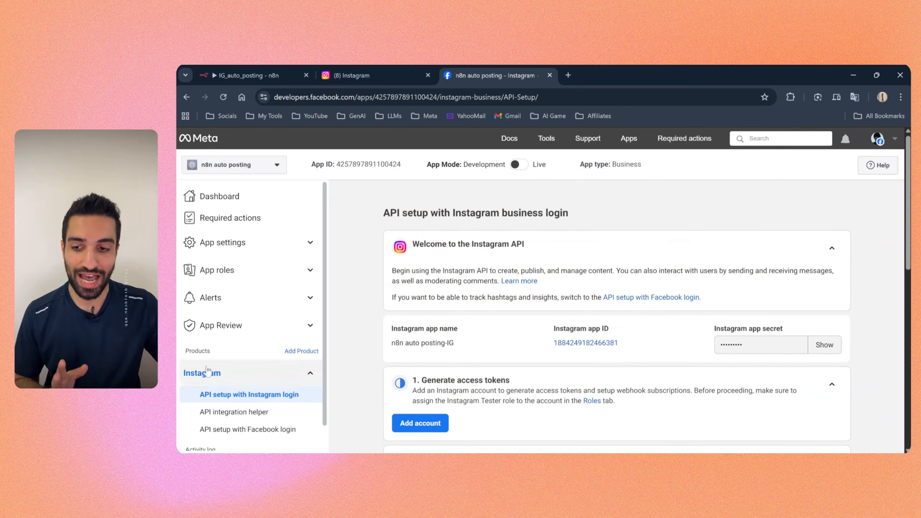
pyautogui.click(240, 378)
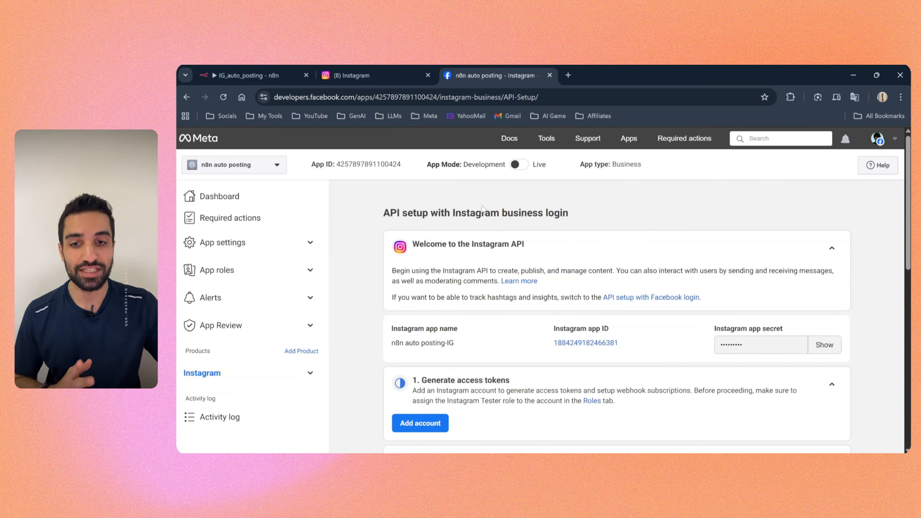
pyautogui.moveTo(429, 165)
pyautogui.moveTo(427, 165); pyautogui.dragTo(548, 165)
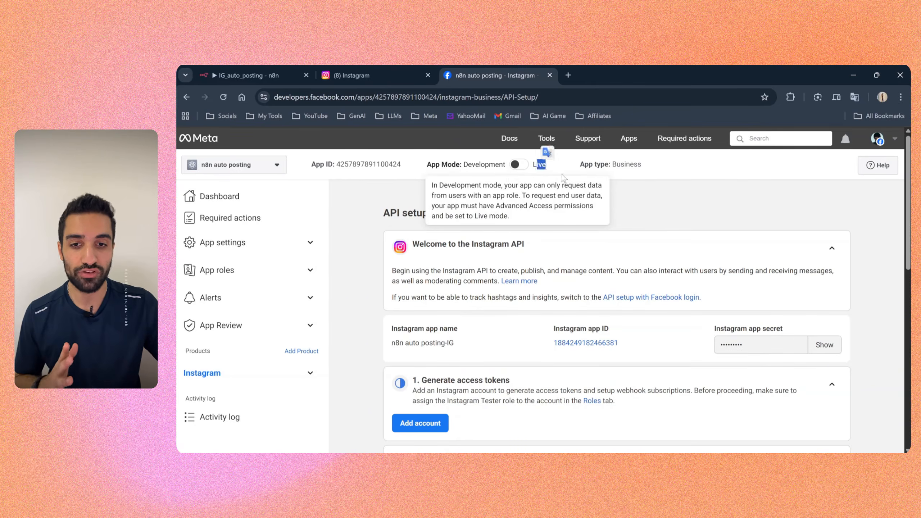
pyautogui.click(649, 197)
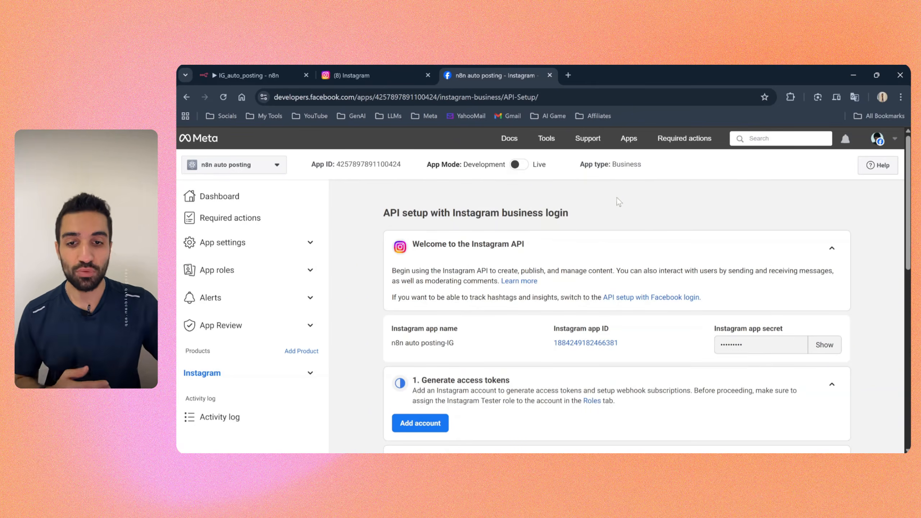
pyautogui.click(518, 165)
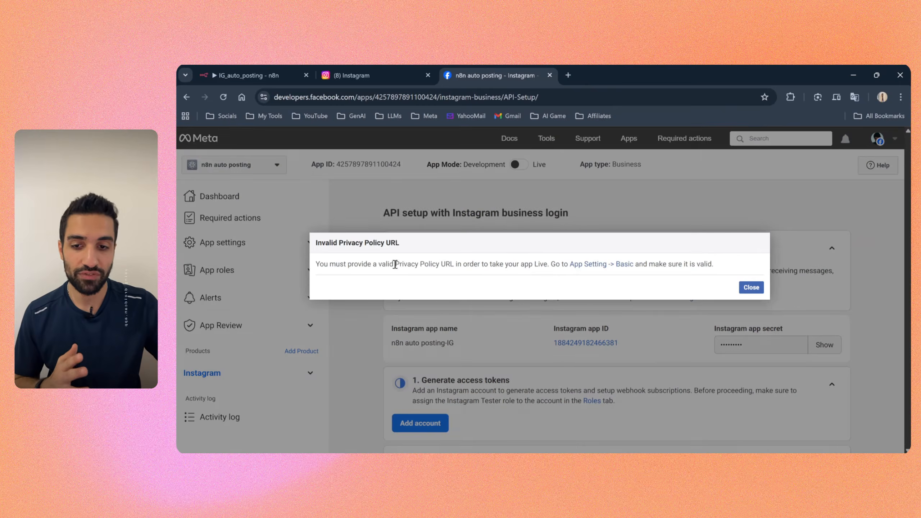
pyautogui.moveTo(395, 264); pyautogui.dragTo(464, 268)
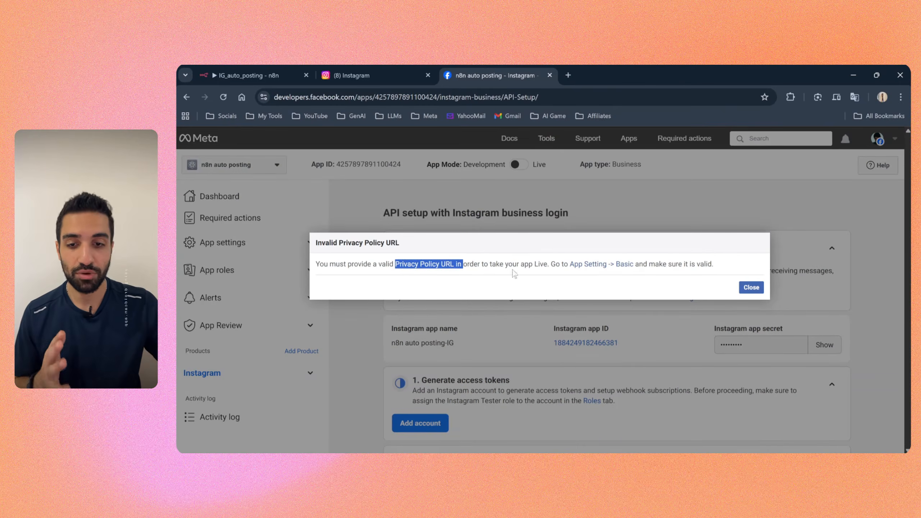
pyautogui.click(750, 287)
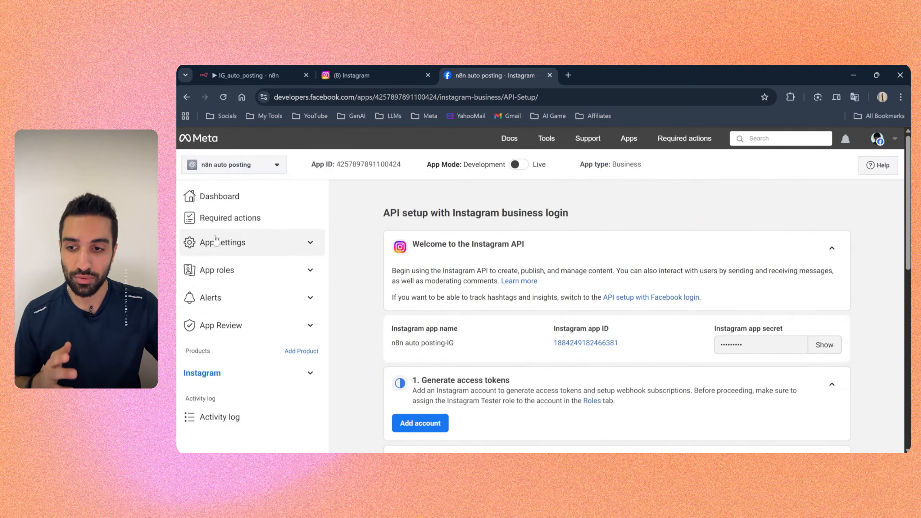
# Step: Paste the Google Docs link as the privacy policy URL in the app's basic settings and save the changes
pyautogui.click(310, 244)
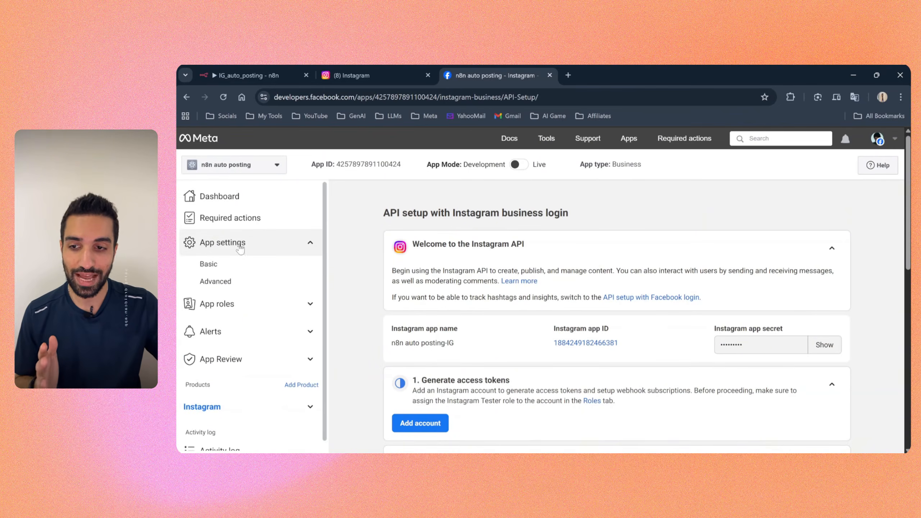
pyautogui.click(214, 265)
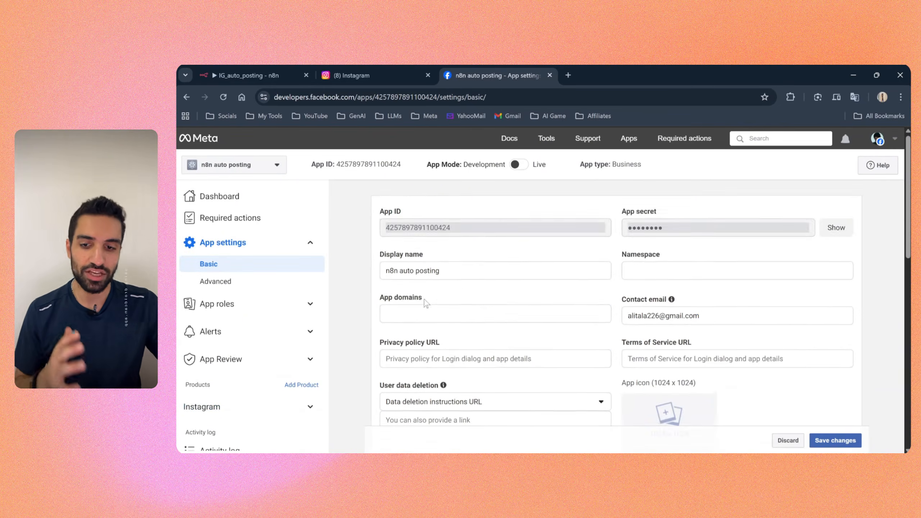
pyautogui.scroll(-1, 431, 303)
pyautogui.moveTo(376, 297); pyautogui.dragTo(477, 293)
pyautogui.click(474, 294)
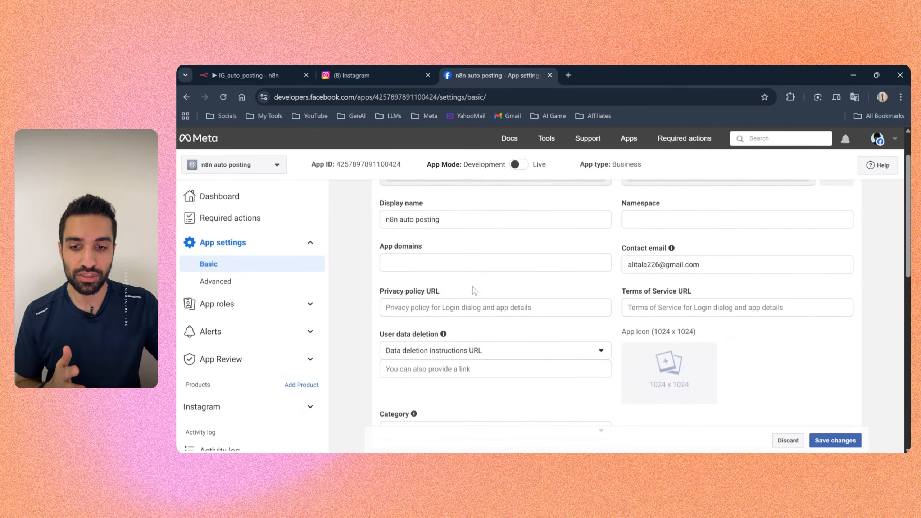
pyautogui.click(470, 305)
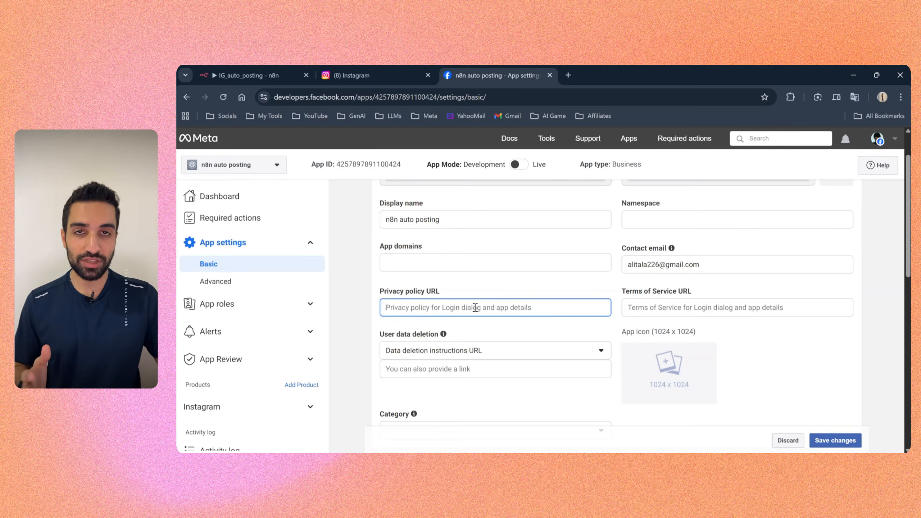
pyautogui.hotkey('ctrl', 'v')
pyautogui.moveTo(403, 307); pyautogui.dragTo(507, 307)
pyautogui.click(509, 288)
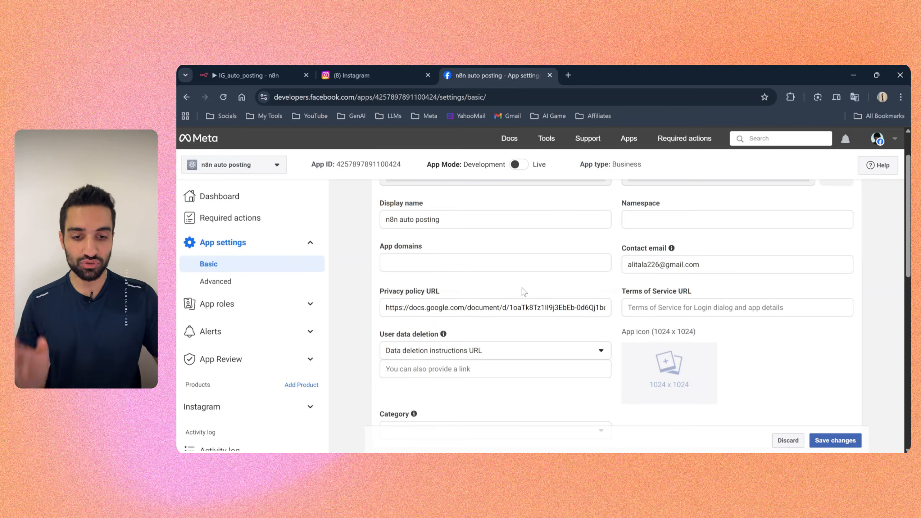
pyautogui.click(830, 441)
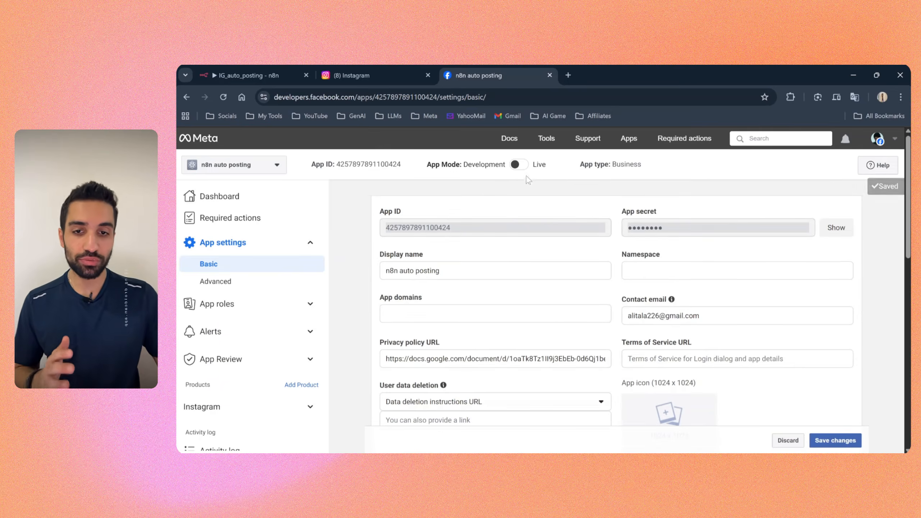
# Step: Switch the app mode from Development to Live
pyautogui.moveTo(525, 175)
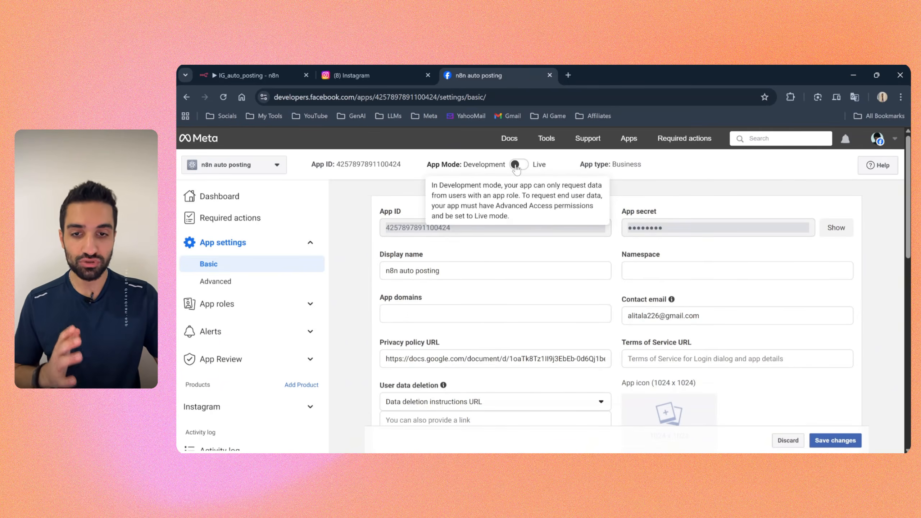
pyautogui.click(517, 165)
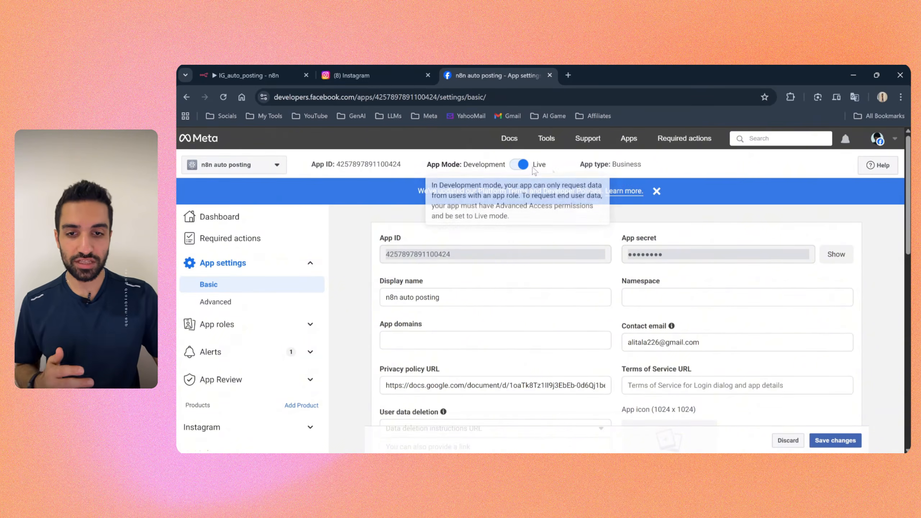
pyautogui.moveTo(533, 164); pyautogui.dragTo(549, 170)
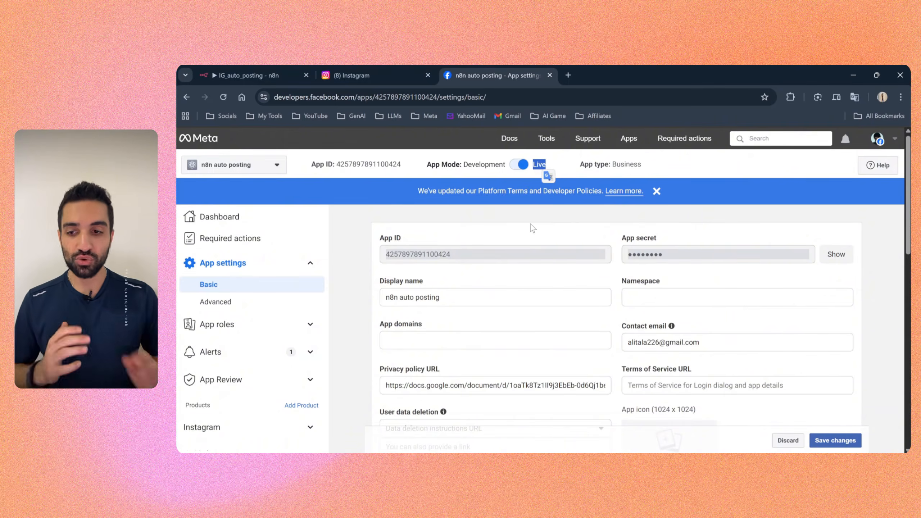
pyautogui.click(530, 224)
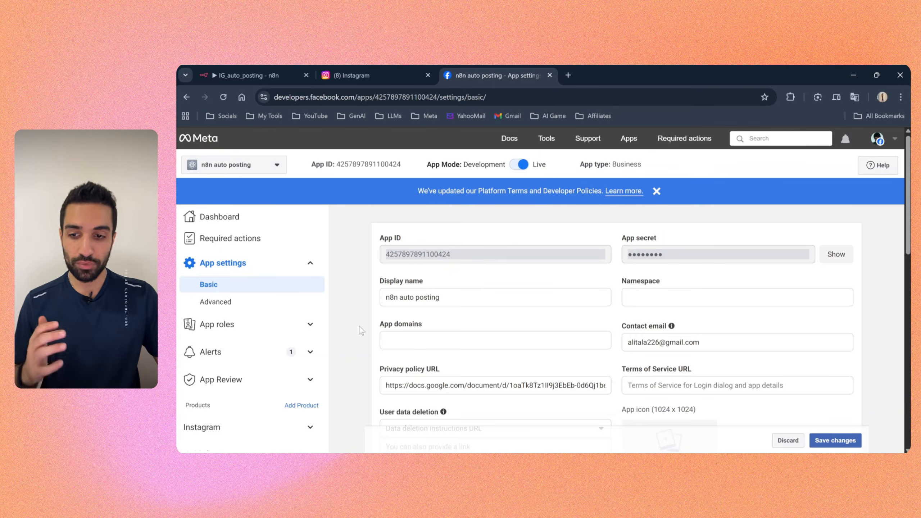
# Step: Add the Instagram account to the app's roles as an Instagram Tester, entering its username
pyautogui.click(310, 327)
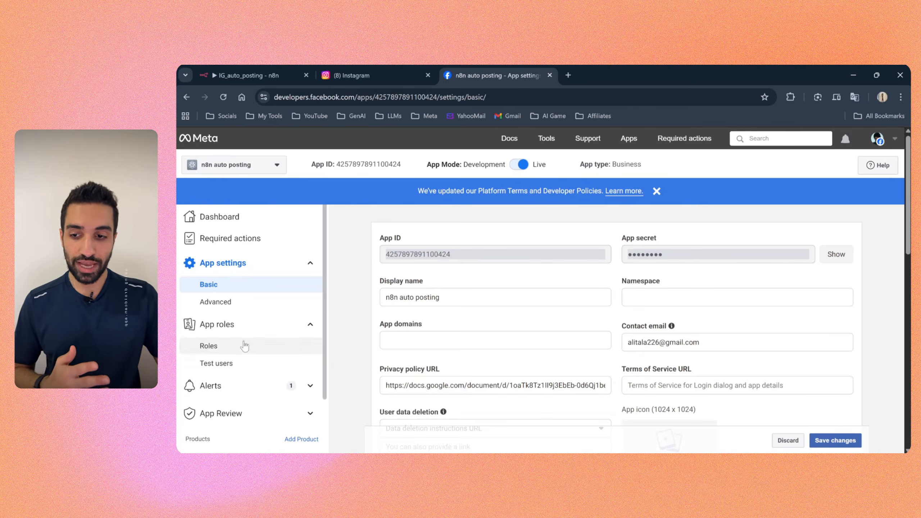
pyautogui.click(197, 349)
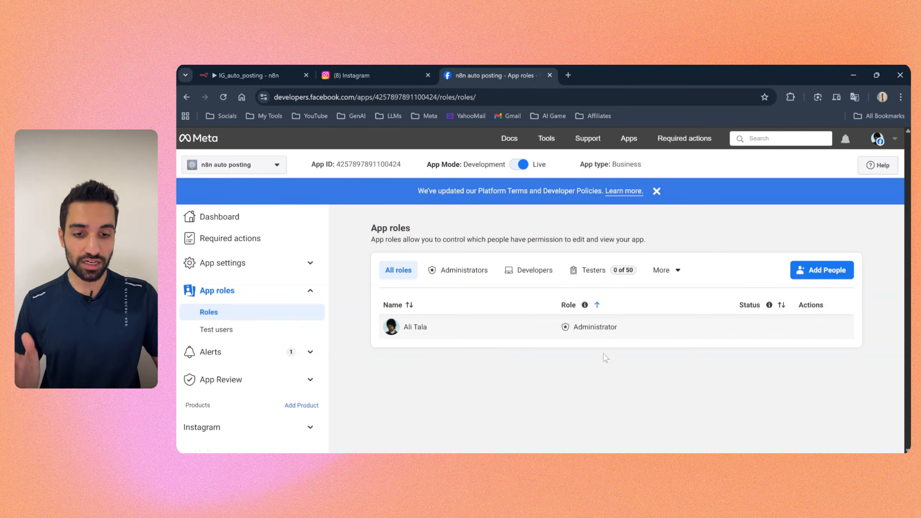
pyautogui.click(822, 276)
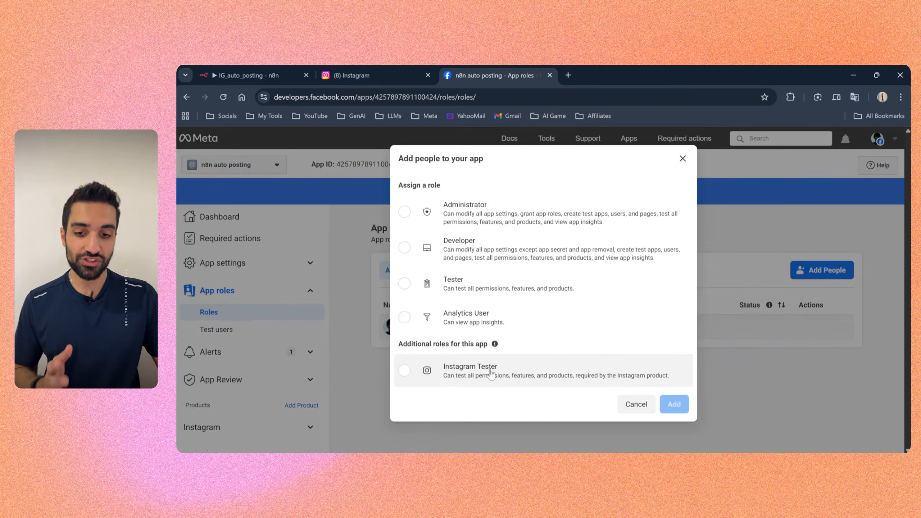
pyautogui.click(409, 377)
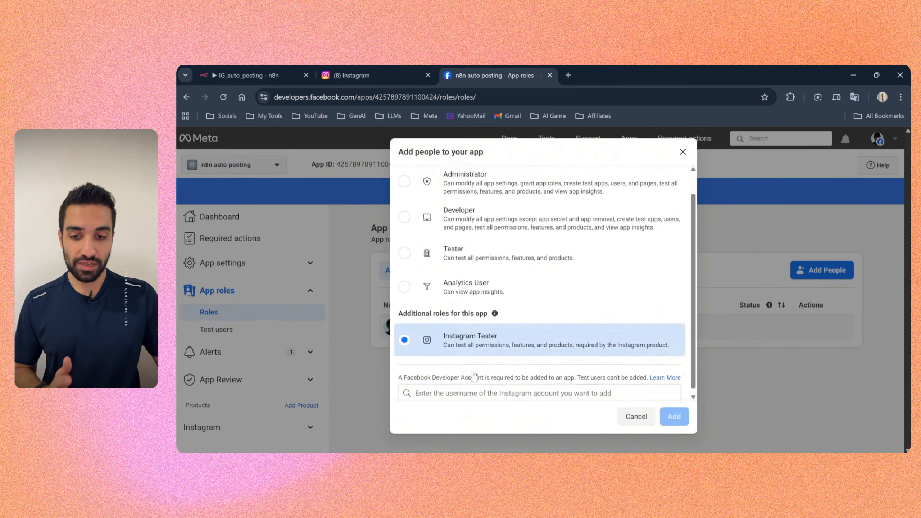
pyautogui.click(464, 390)
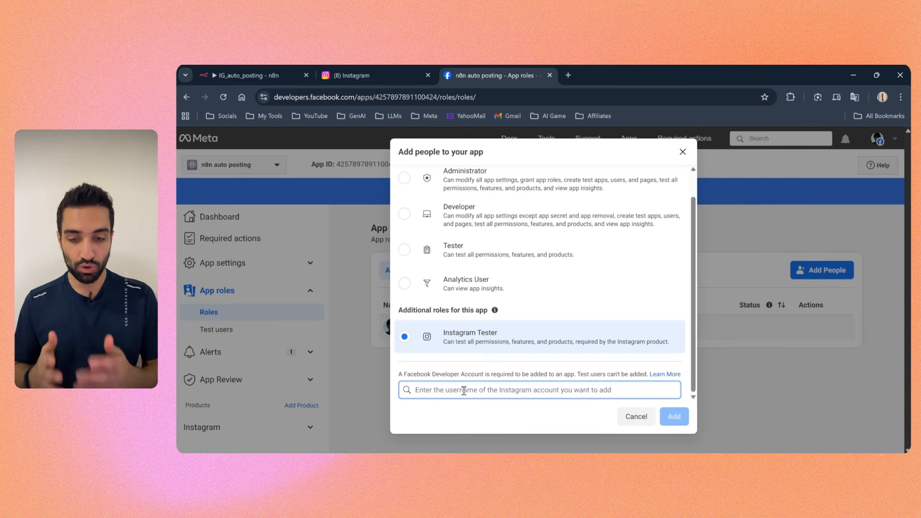
pyautogui.write('ta')
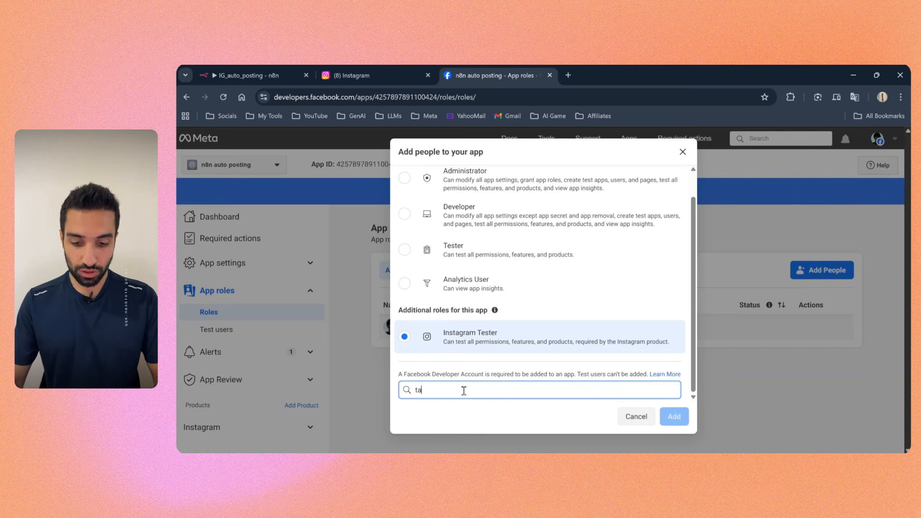
pyautogui.write('lakoubali')
pyautogui.press('Return')
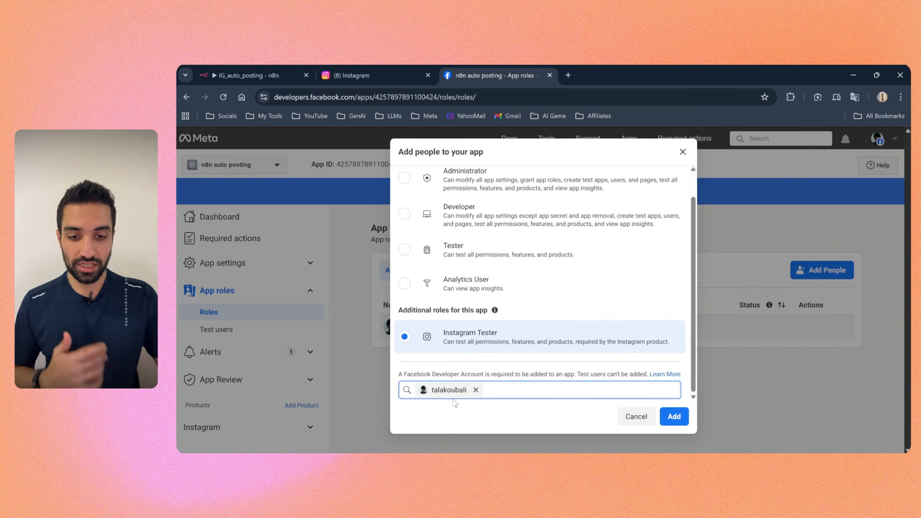
pyautogui.click(674, 416)
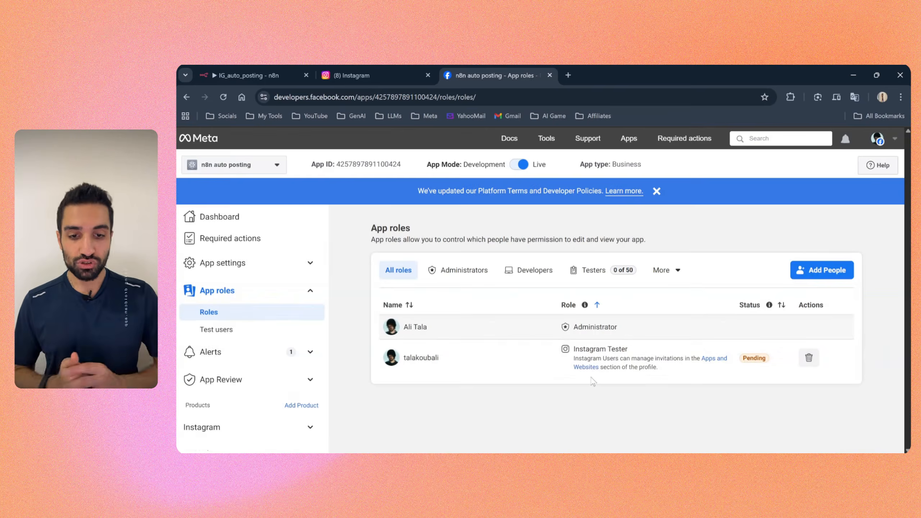
pyautogui.moveTo(744, 360); pyautogui.dragTo(765, 370)
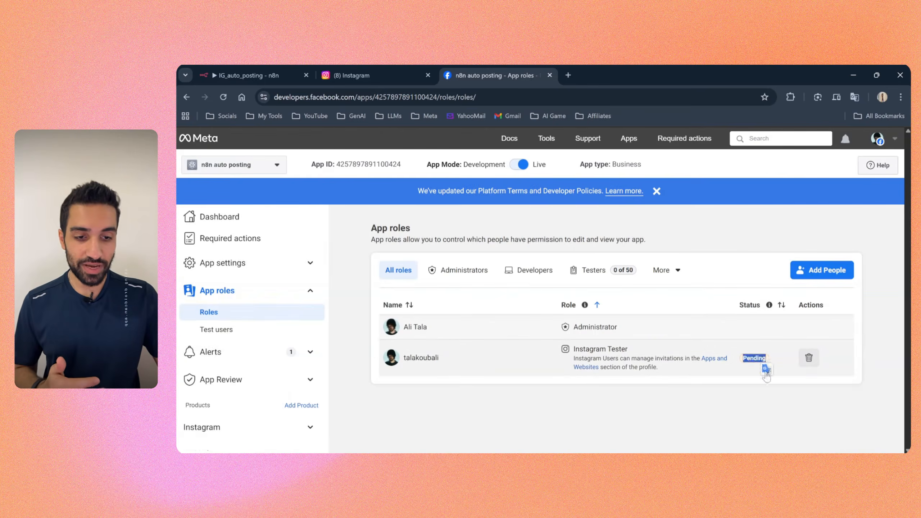
pyautogui.click(755, 396)
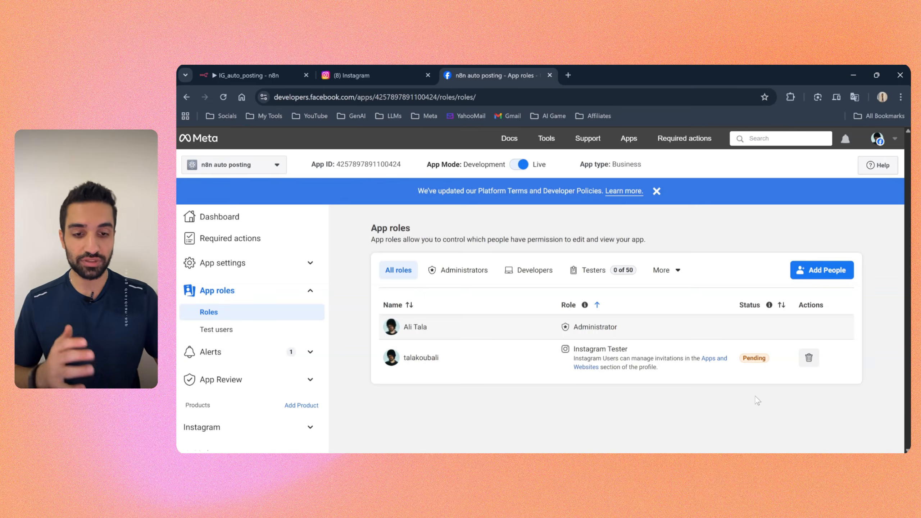
# Step: Switch to Instagram and open Apps and websites under the website permissions in the account settings
pyautogui.click(367, 74)
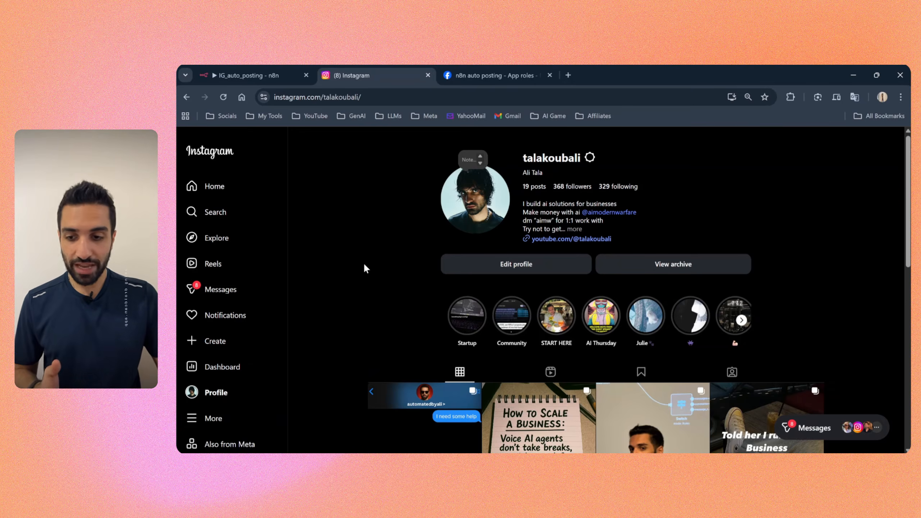
pyautogui.click(212, 418)
pyautogui.click(225, 235)
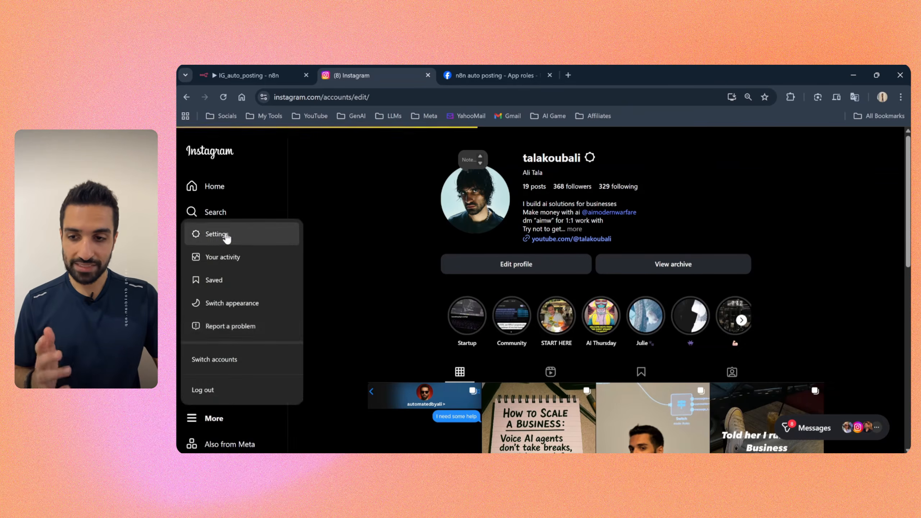
pyautogui.scroll(-8, 363, 251)
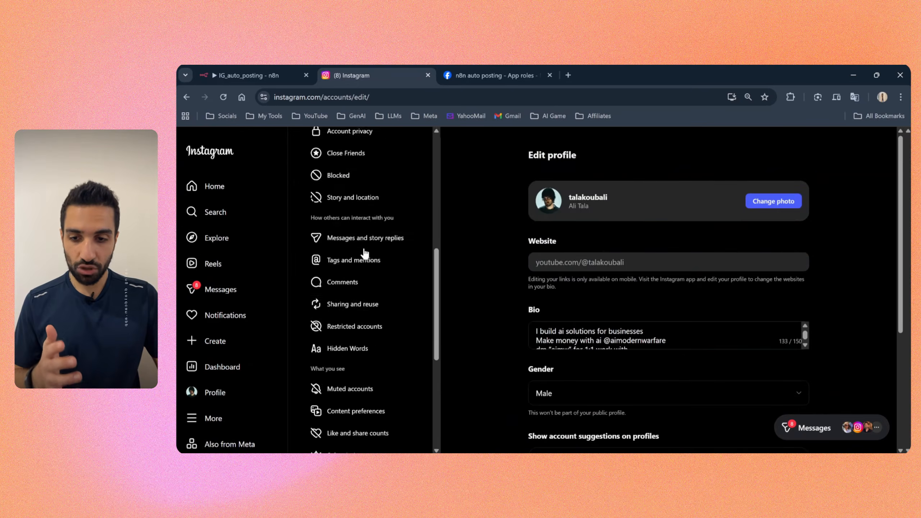
pyautogui.scroll(-6, 365, 253)
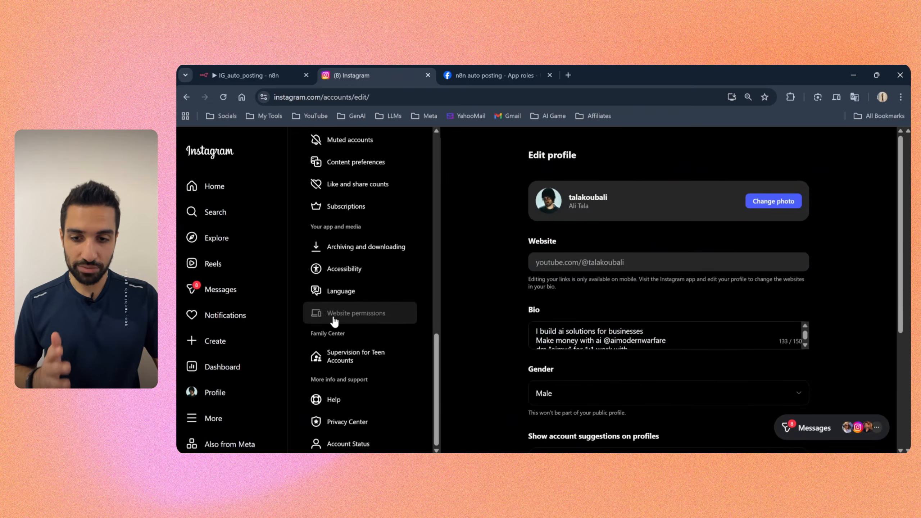
pyautogui.click(333, 316)
pyautogui.click(566, 194)
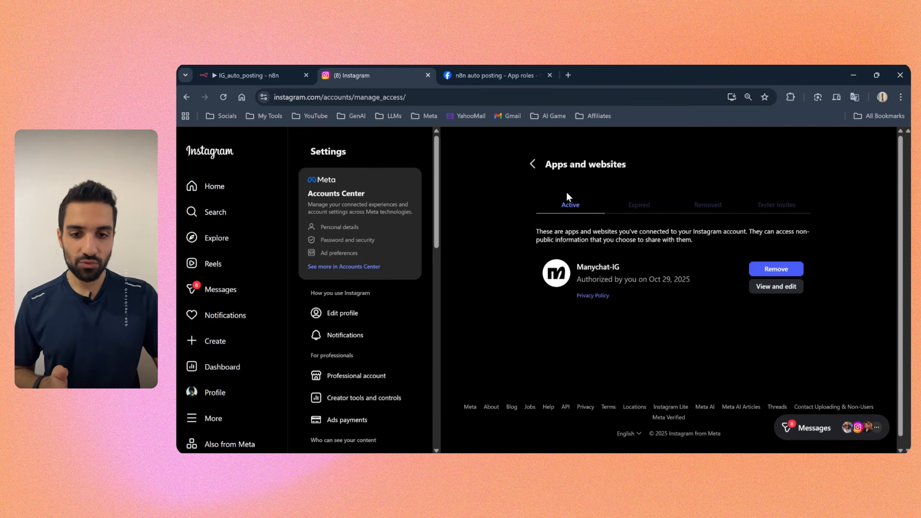
# Step: Accept the tester invite from n8n auto posting-IG
pyautogui.click(774, 211)
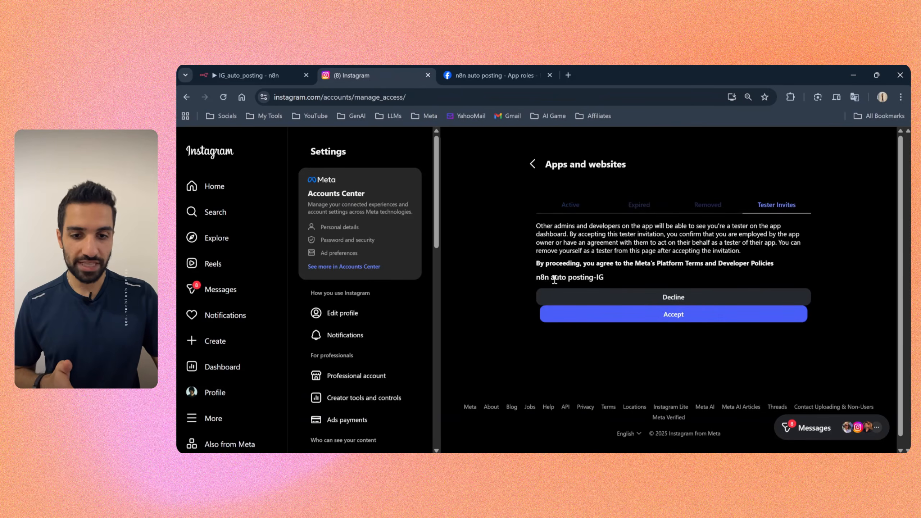
pyautogui.moveTo(535, 277); pyautogui.dragTo(609, 277)
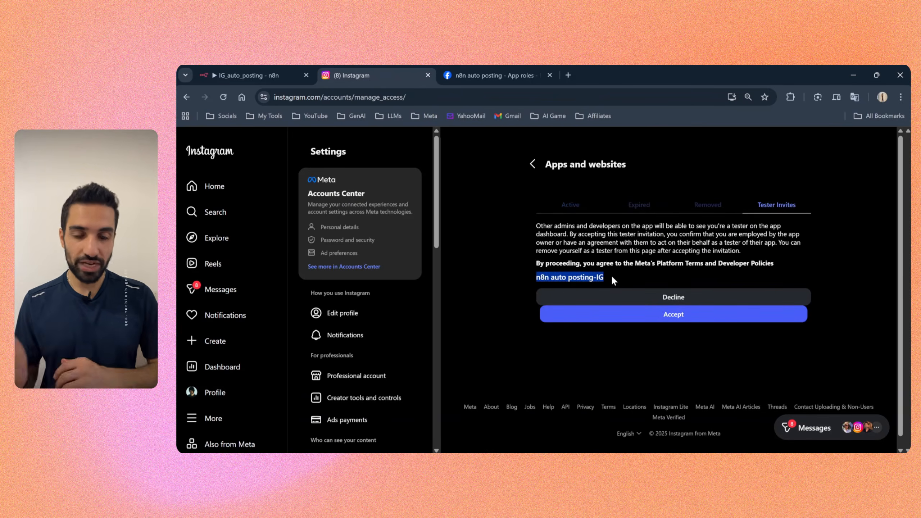
pyautogui.click(660, 315)
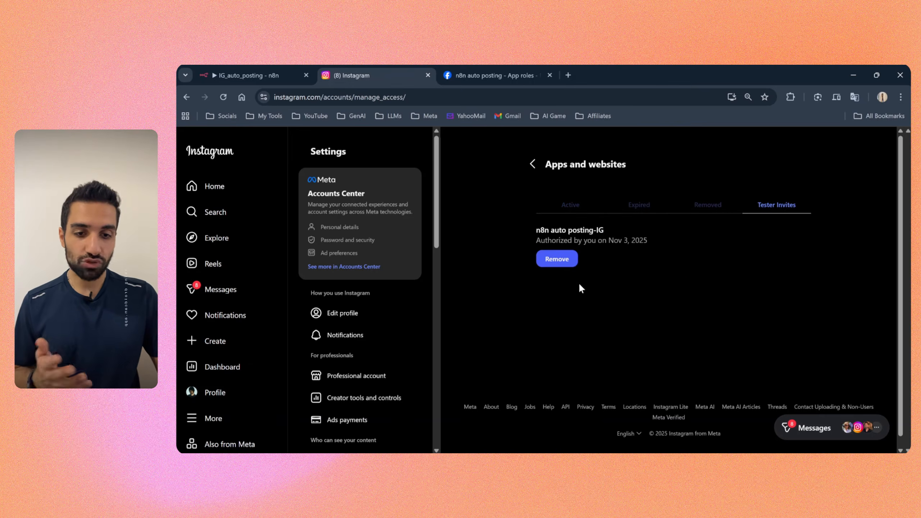
# Step: Switch to the Meta app's roles page and reload it to check the Instagram Tester's status
pyautogui.click(486, 74)
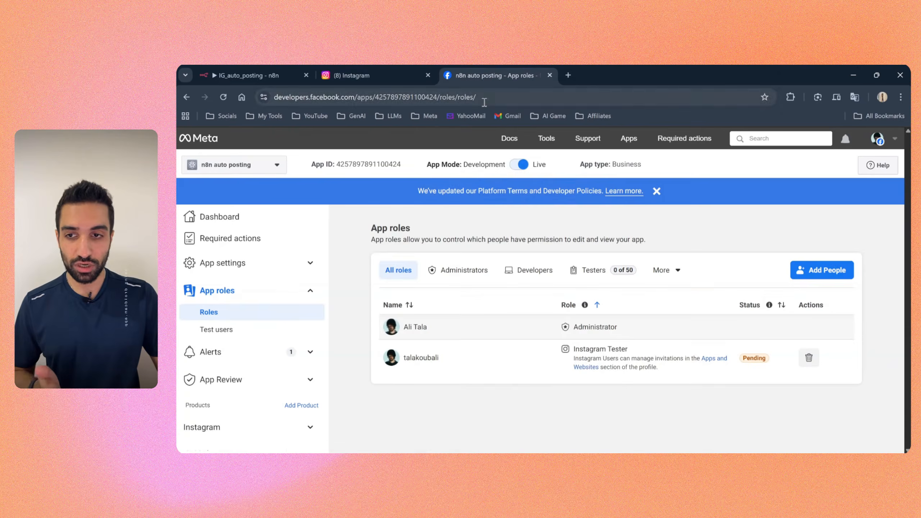
pyautogui.click(223, 96)
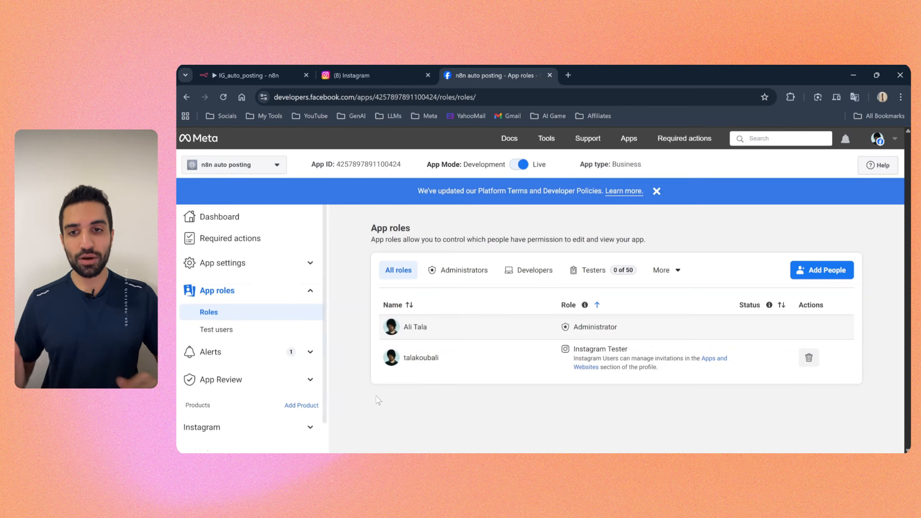
# Step: Switch to the n8n workflow, inspect the Create Container node in the Posting Reels section, and save the workflow
pyautogui.click(263, 76)
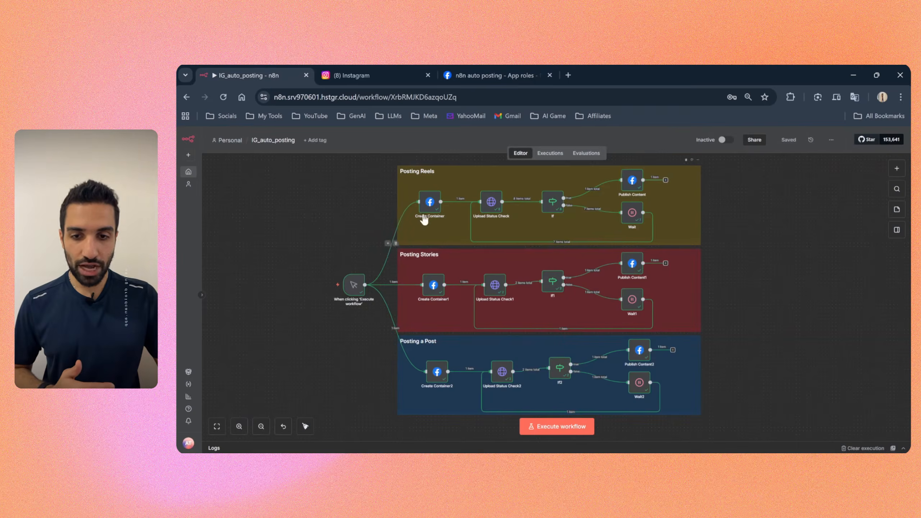
pyautogui.moveTo(434, 194); pyautogui.dragTo(432, 210)
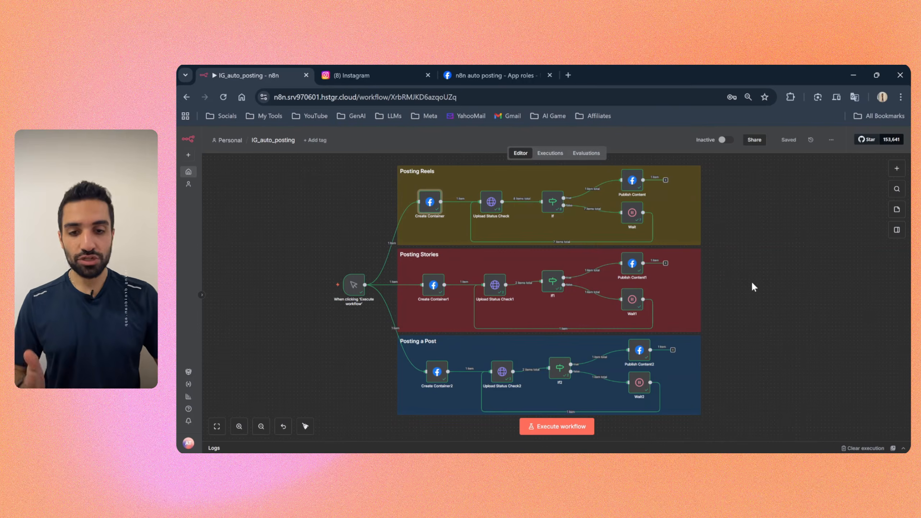
pyautogui.moveTo(428, 204)
pyautogui.mouseDown()
pyautogui.moveTo(425, 188)
pyautogui.moveTo(429, 205)
pyautogui.mouseUp()
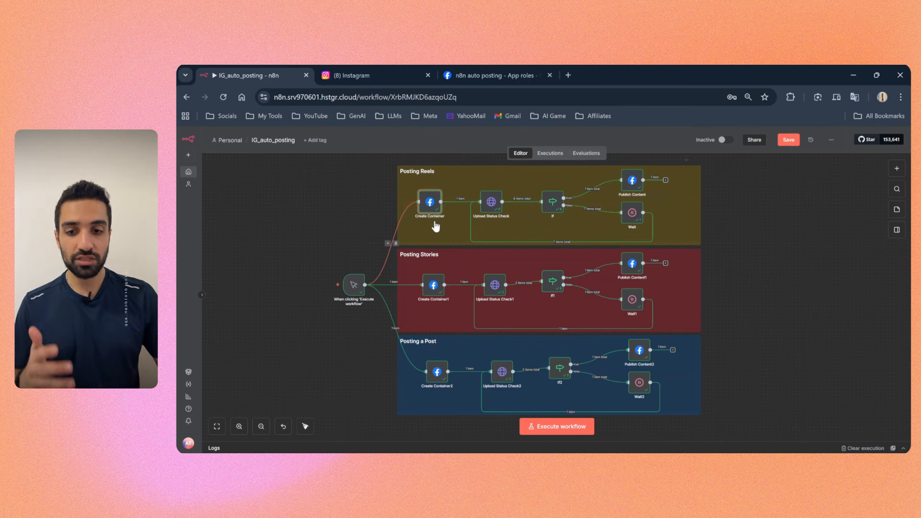
pyautogui.moveTo(433, 210); pyautogui.dragTo(429, 210)
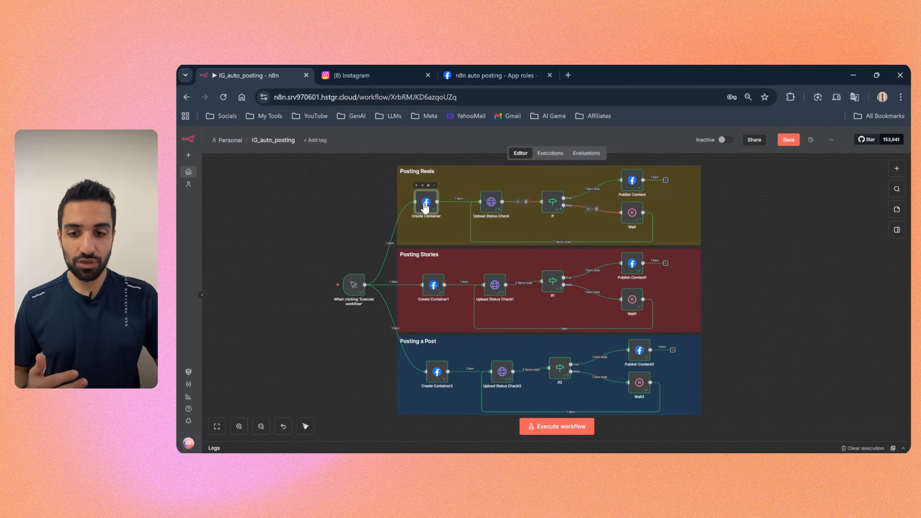
pyautogui.moveTo(426, 209)
pyautogui.mouseDown()
pyautogui.moveTo(434, 203)
pyautogui.moveTo(425, 204)
pyautogui.mouseUp()
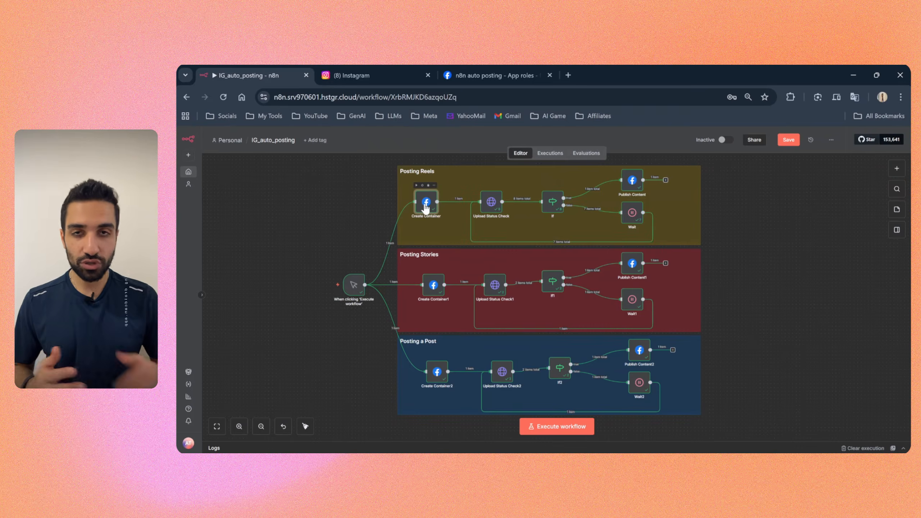
pyautogui.doubleClick(426, 204)
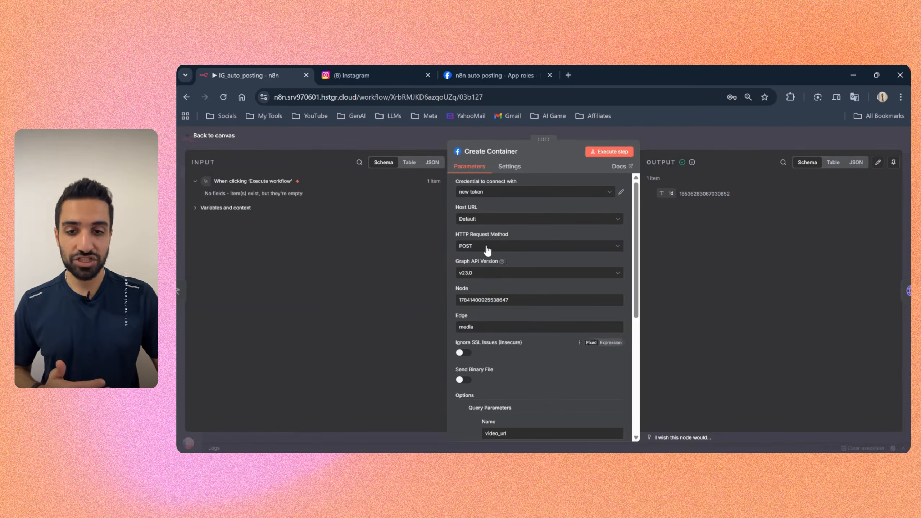
pyautogui.click(423, 131)
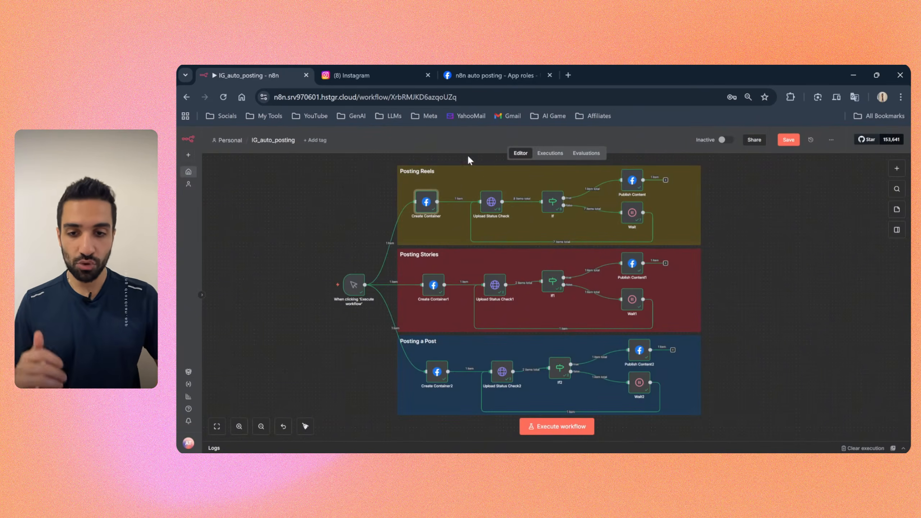
pyautogui.click(792, 149)
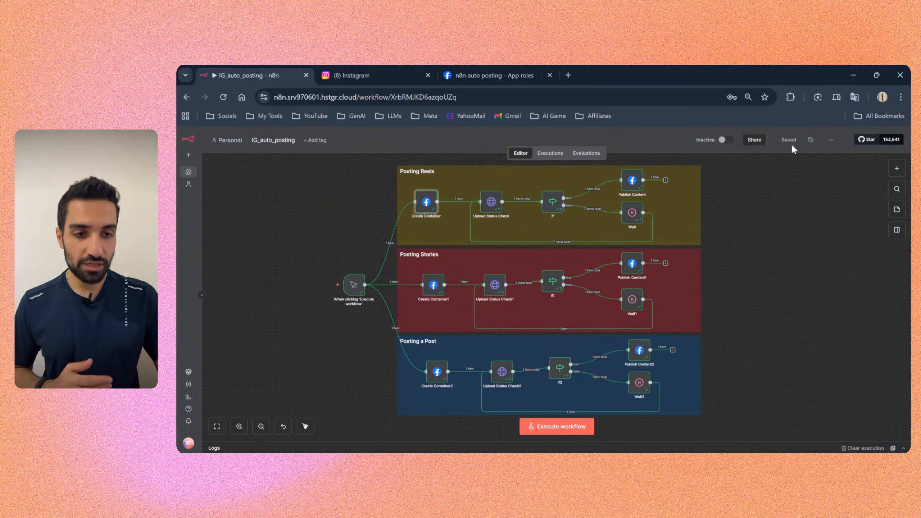
# Step: Add a Facebook Graph API node to the workflow, searching the node list for "face"
pyautogui.rightClick(763, 237)
pyautogui.press('Escape')
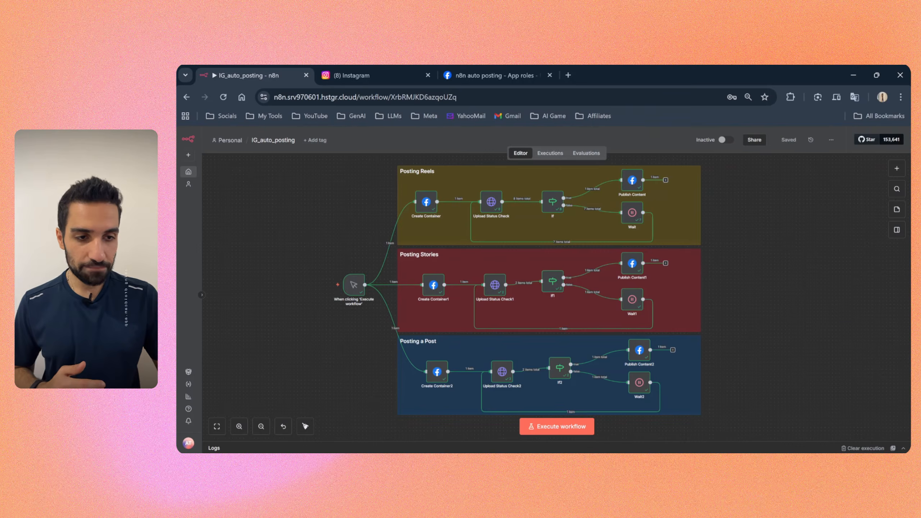
pyautogui.click(896, 169)
pyautogui.write('face')
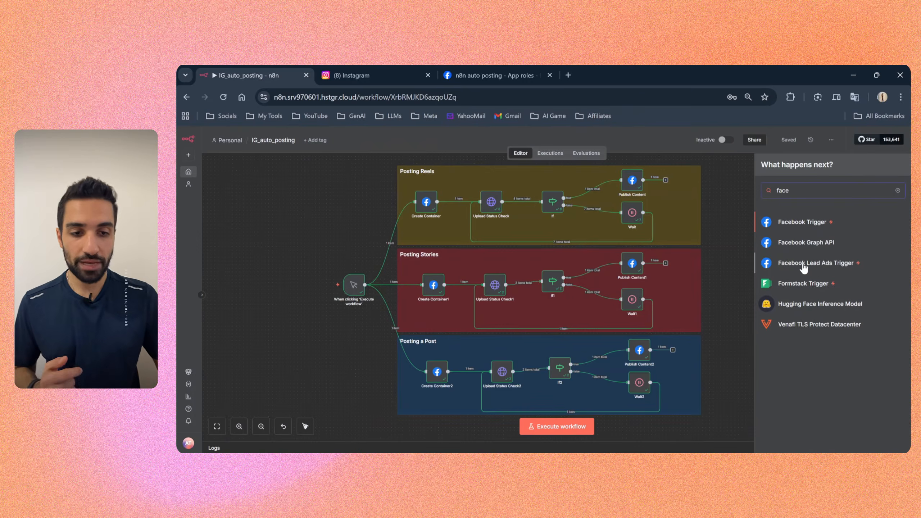
pyautogui.click(804, 242)
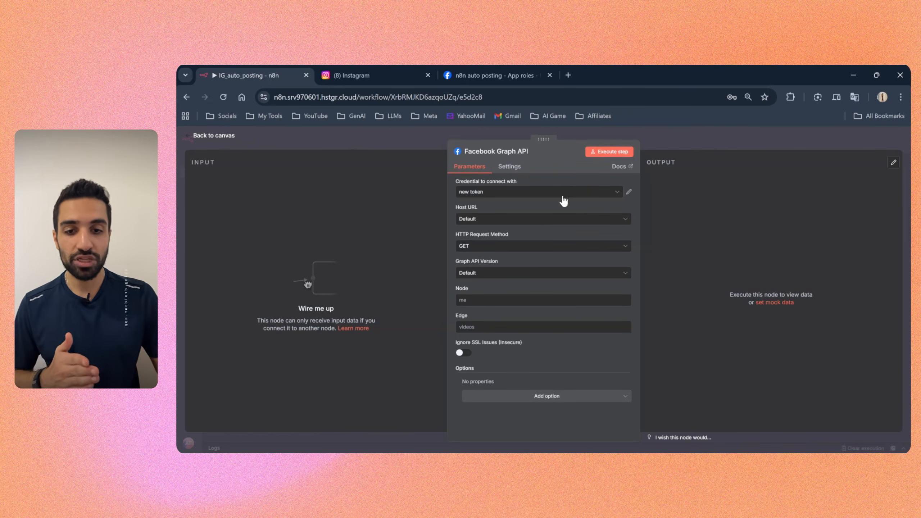
# Step: Start creating a new credential for the Facebook Graph API node
pyautogui.click(524, 182)
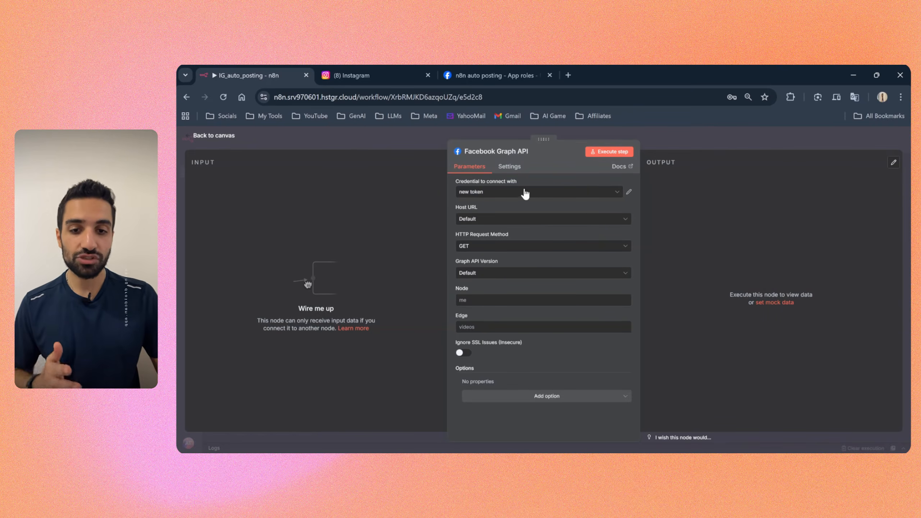
pyautogui.click(525, 198)
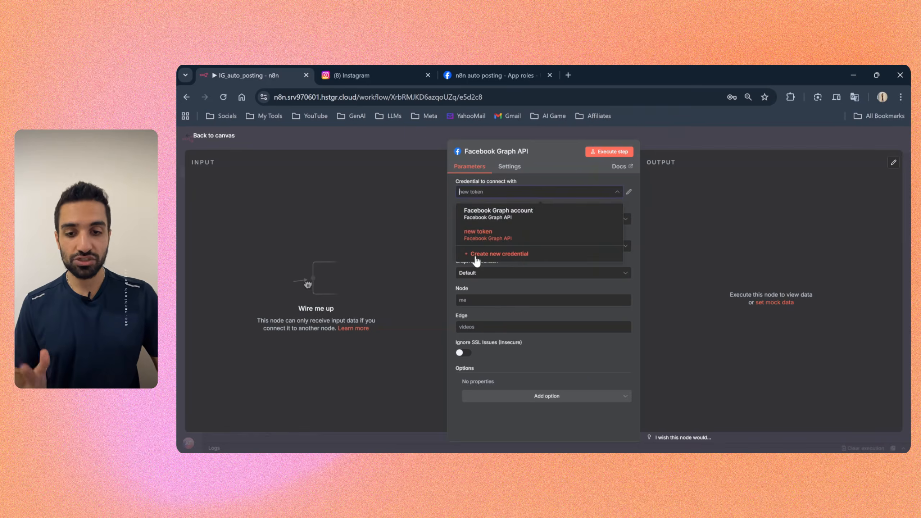
pyautogui.click(484, 256)
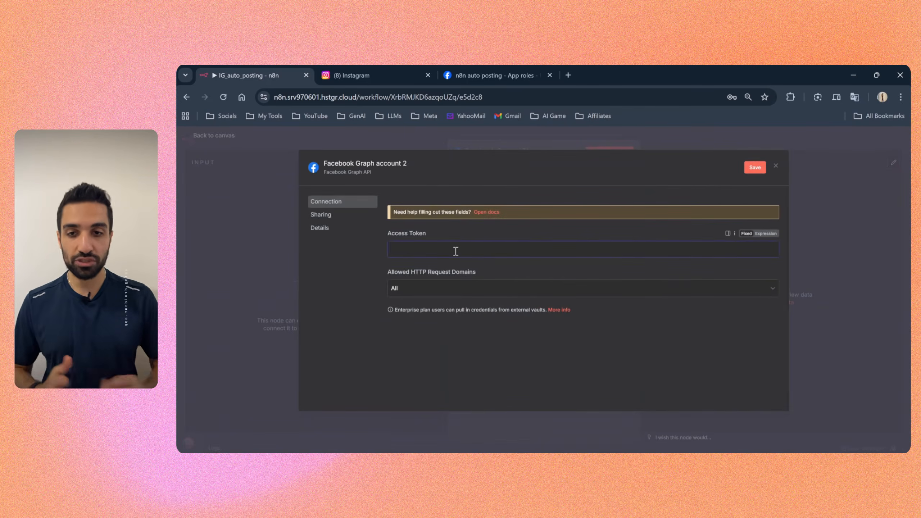
# Step: Switch to the Meta app and review the Instagram product's API setup with Facebook login page
pyautogui.click(496, 70)
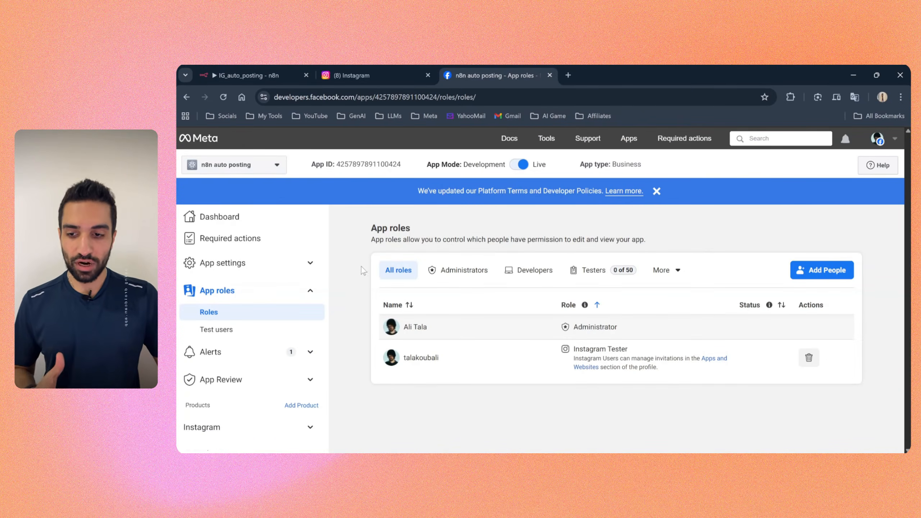
pyautogui.scroll(-1, 243, 322)
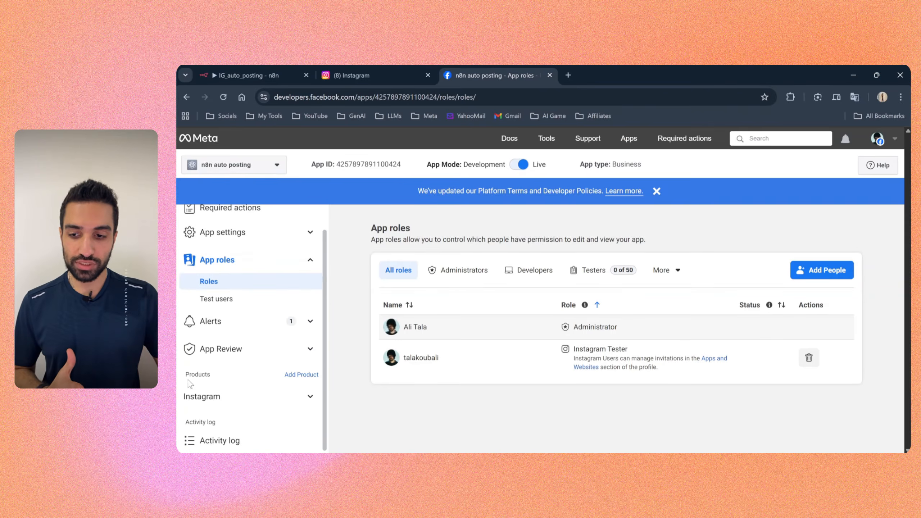
pyautogui.click(204, 399)
pyautogui.scroll(-2, 228, 398)
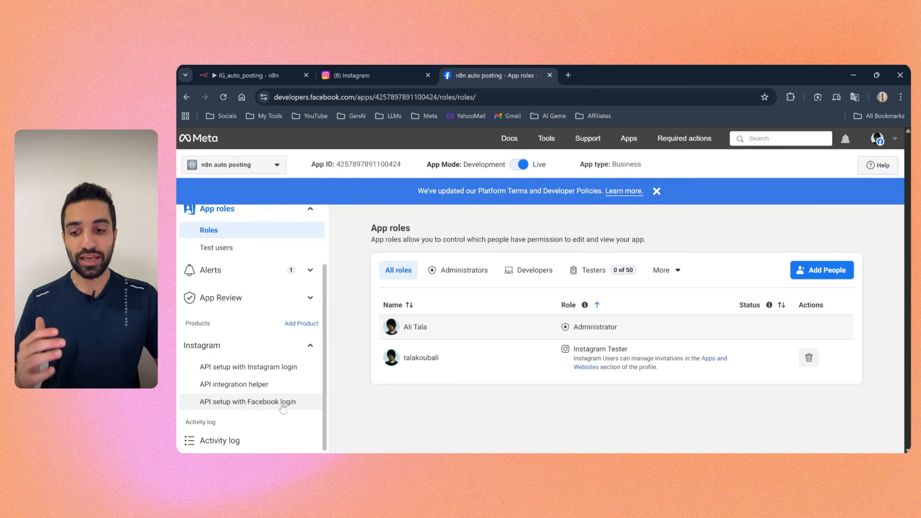
pyautogui.click(256, 408)
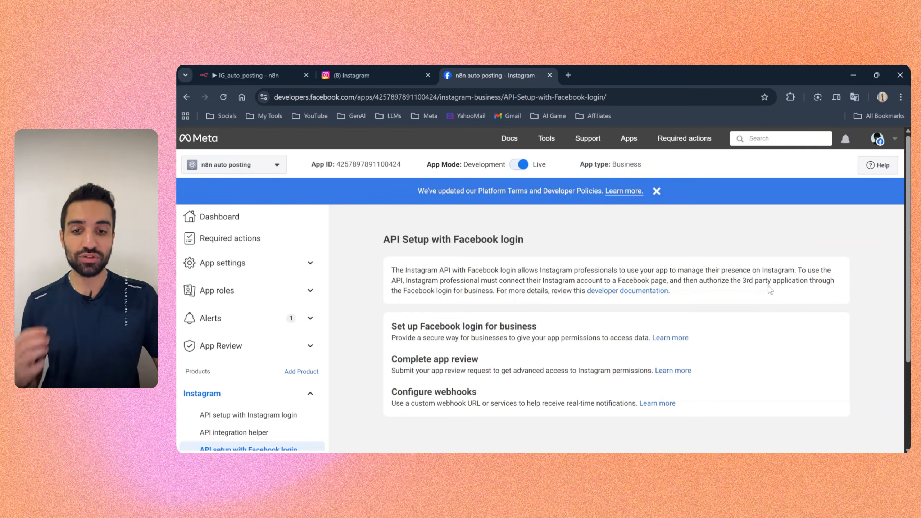
pyautogui.moveTo(453, 239); pyautogui.dragTo(520, 241)
pyautogui.click(538, 242)
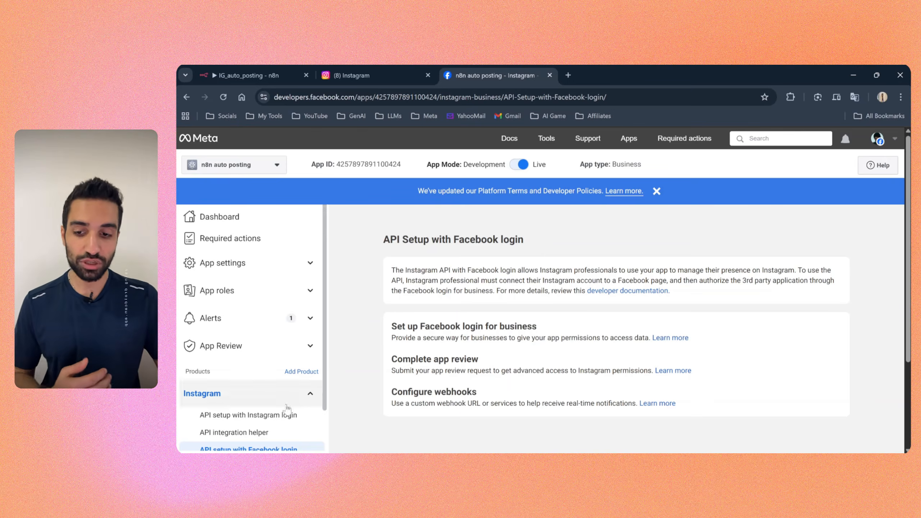
pyautogui.scroll(-1, 250, 378)
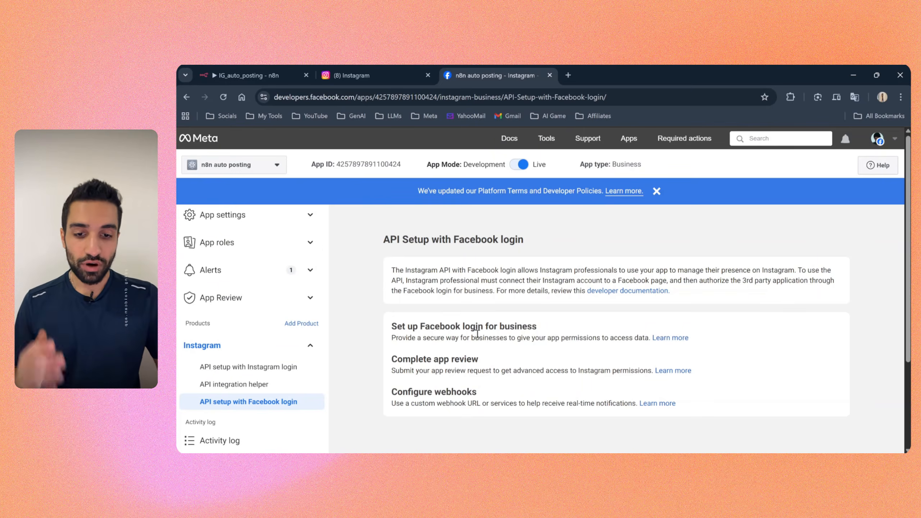
# Step: Open the Graph API Explorer and locate its Access Token field
pyautogui.click(547, 138)
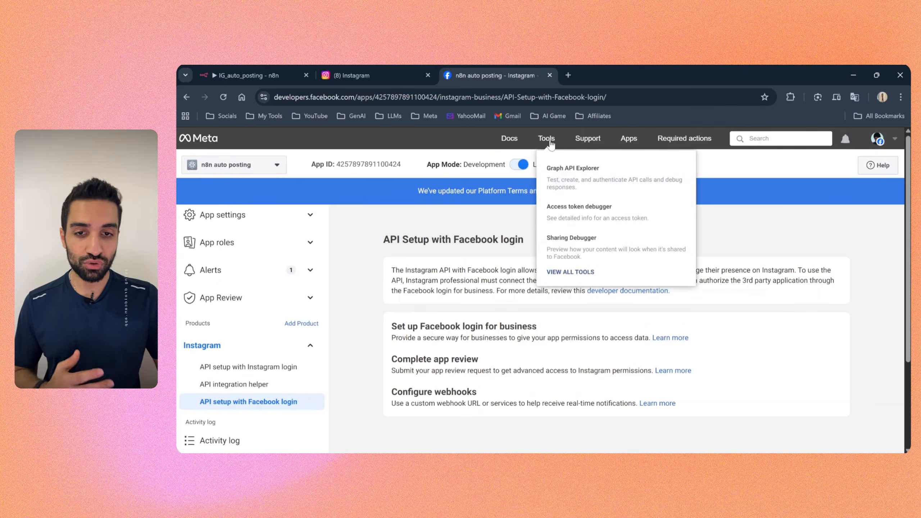
pyautogui.click(561, 169)
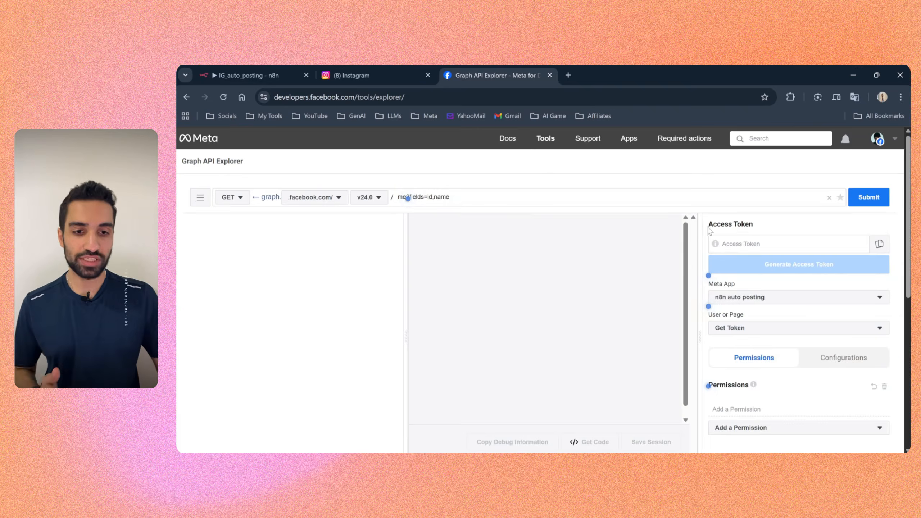
pyautogui.moveTo(709, 229); pyautogui.dragTo(766, 227)
pyautogui.click(738, 244)
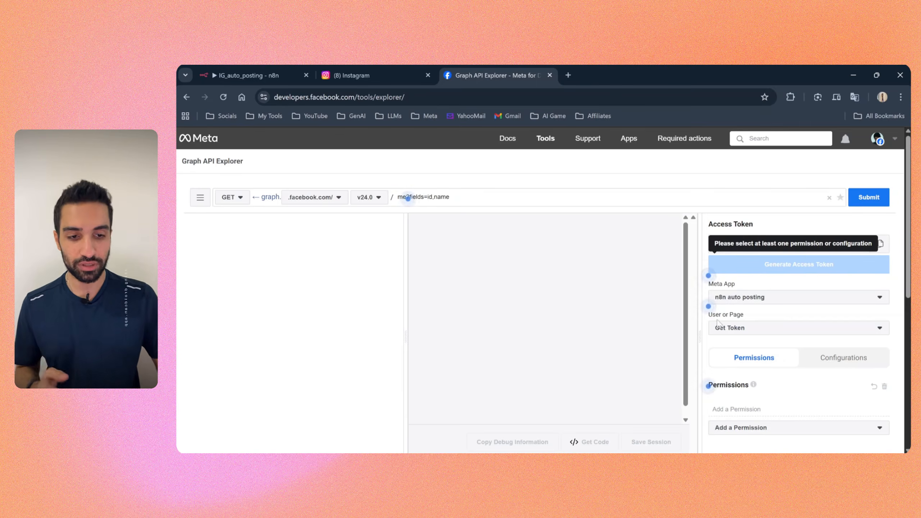
# Step: Add the instagram_basic, instagram_manage_events and instagram_content_publish permissions to the access token request
pyautogui.scroll(-3, 798, 286)
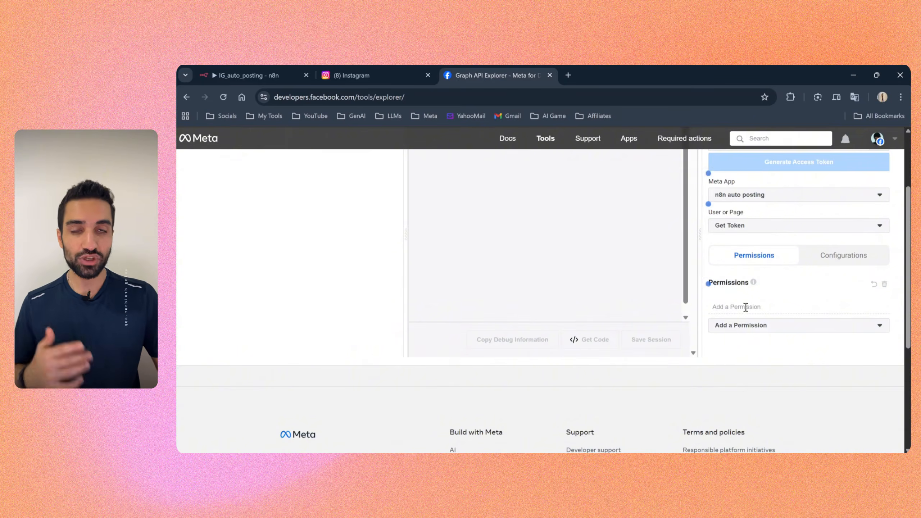
pyautogui.click(756, 328)
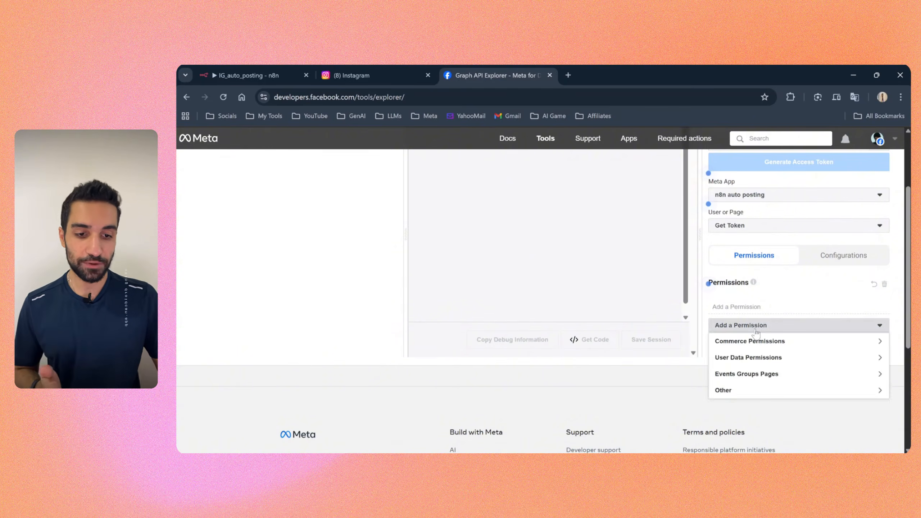
pyautogui.click(748, 307)
pyautogui.write('ins')
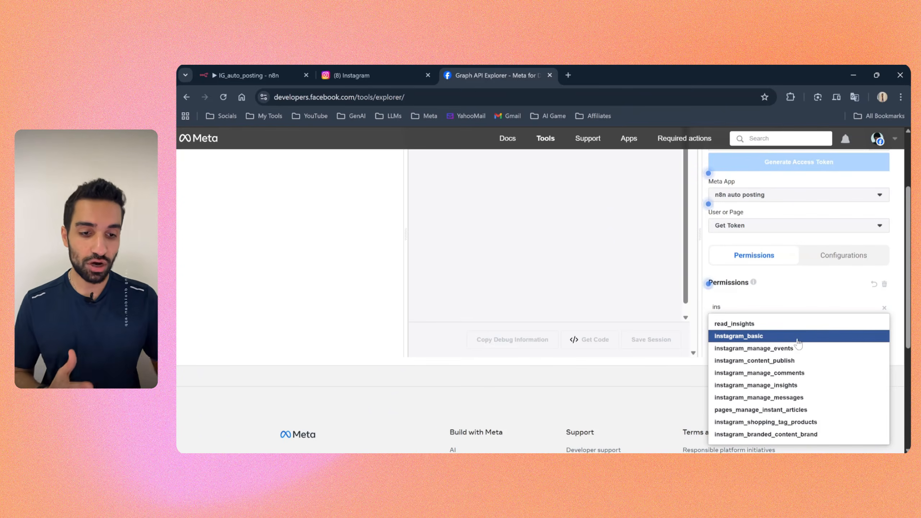
pyautogui.click(743, 337)
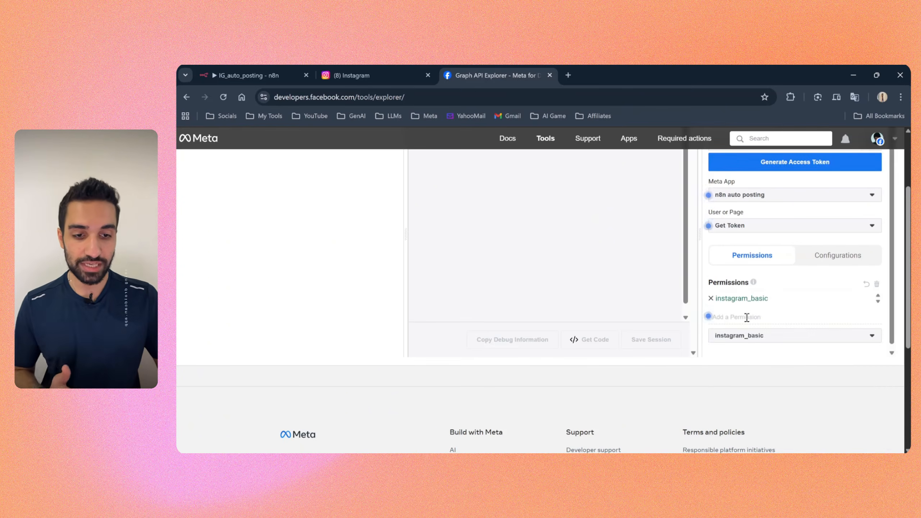
pyautogui.click(747, 317)
pyautogui.click(755, 348)
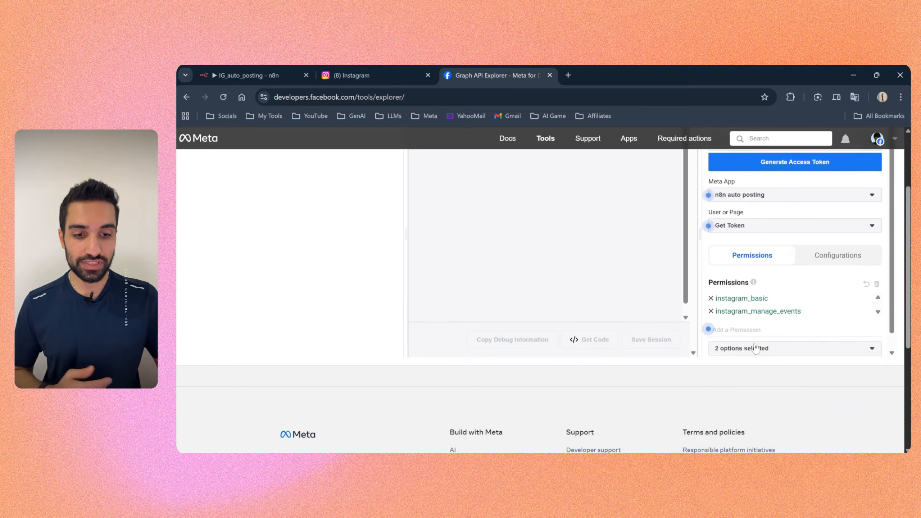
pyautogui.click(741, 329)
pyautogui.click(796, 361)
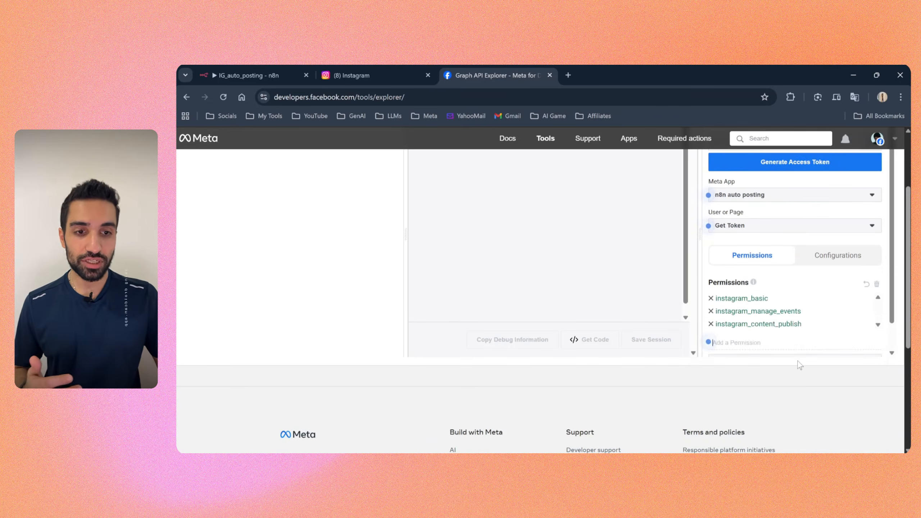
# Step: Add the instagram_manage_comments, instagram_manage_insights and instagram_manage_messages permissions
pyautogui.write('ins')
pyautogui.click(760, 374)
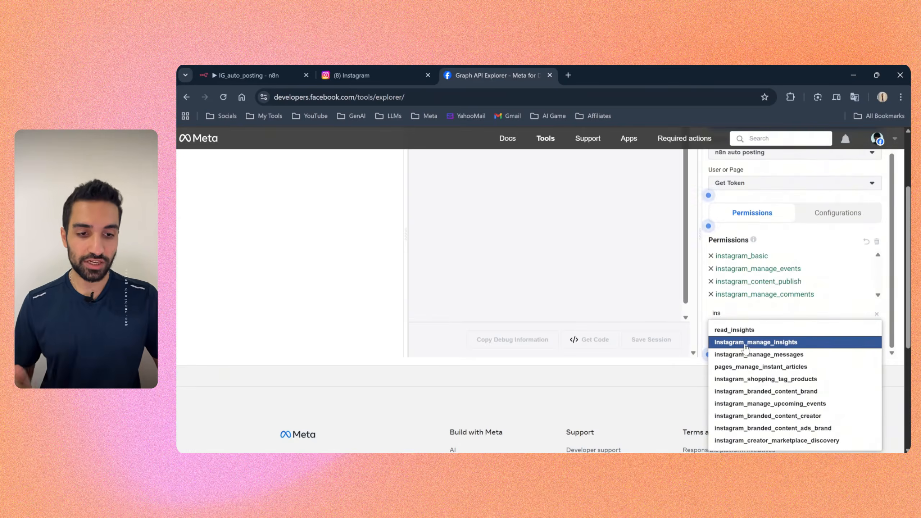
pyautogui.click(745, 346)
pyautogui.click(739, 323)
pyautogui.click(762, 351)
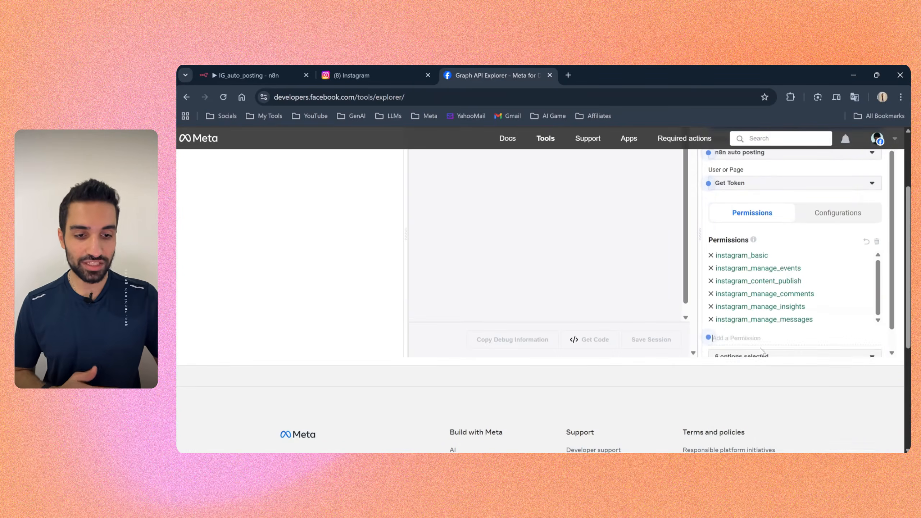
# Step: Add the read_insights and pages_show_list permissions, then review the selected permissions
pyautogui.click(748, 337)
pyautogui.click(739, 329)
pyautogui.click(738, 311)
pyautogui.write('pag')
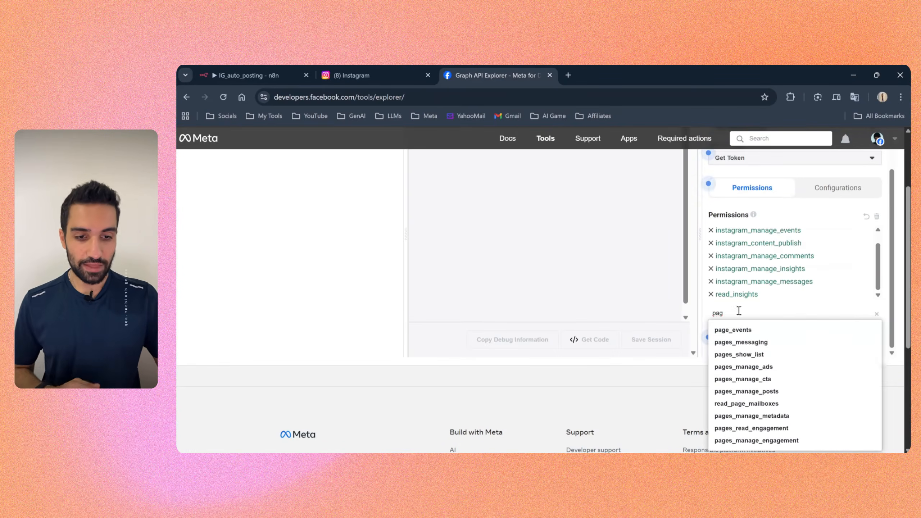
pyautogui.click(739, 353)
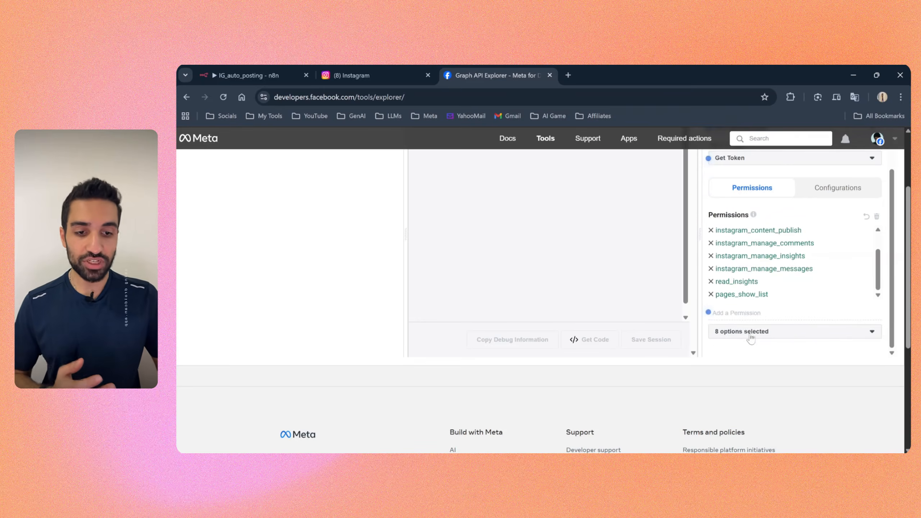
pyautogui.scroll(1, 883, 243)
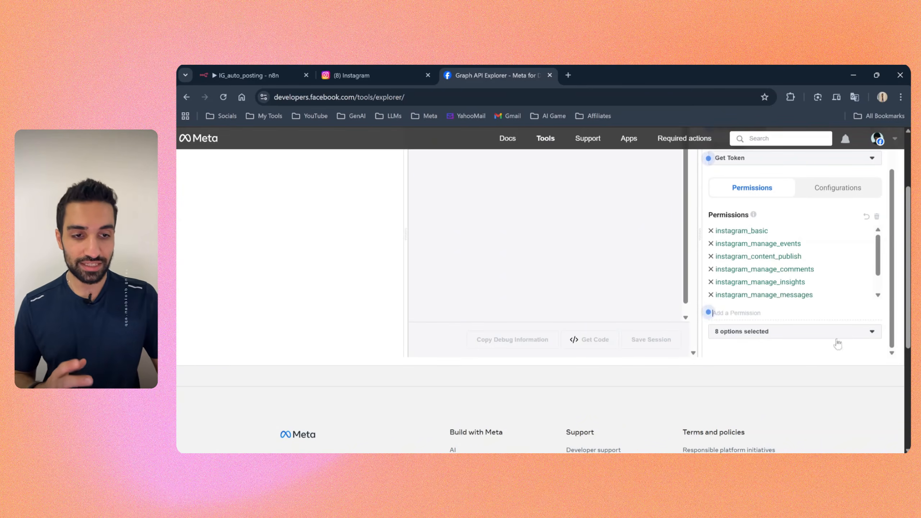
# Step: Generate an access token for the n8n auto posting app and continue the Facebook login with the required personal account
pyautogui.scroll(5, 831, 348)
pyautogui.scroll(2, 833, 248)
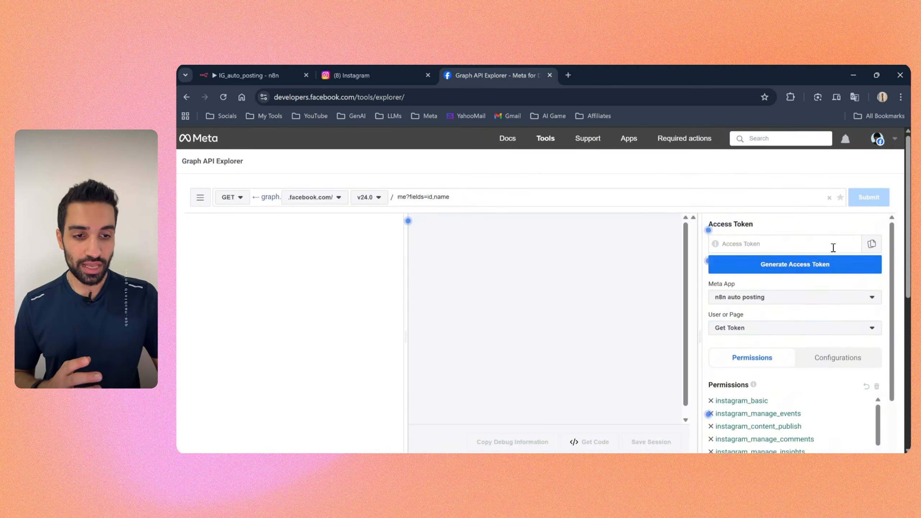
pyautogui.click(773, 267)
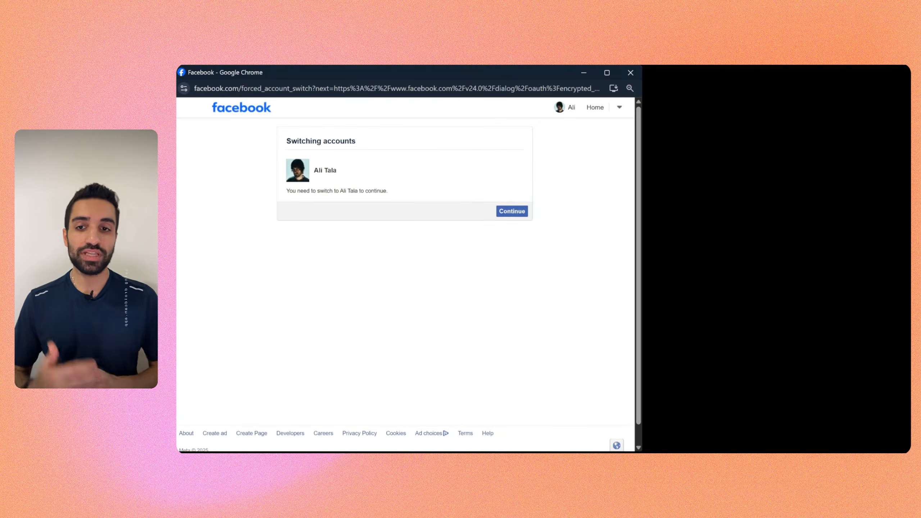
pyautogui.click(516, 213)
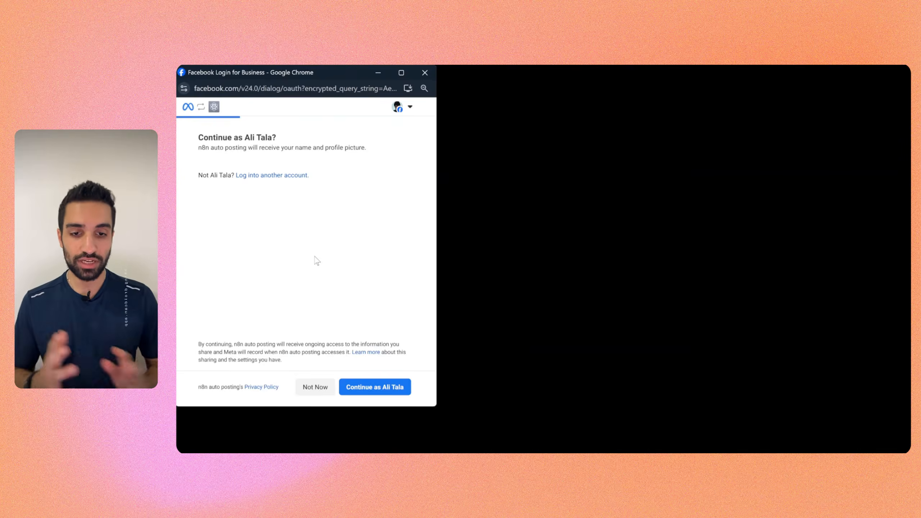
pyautogui.click(366, 392)
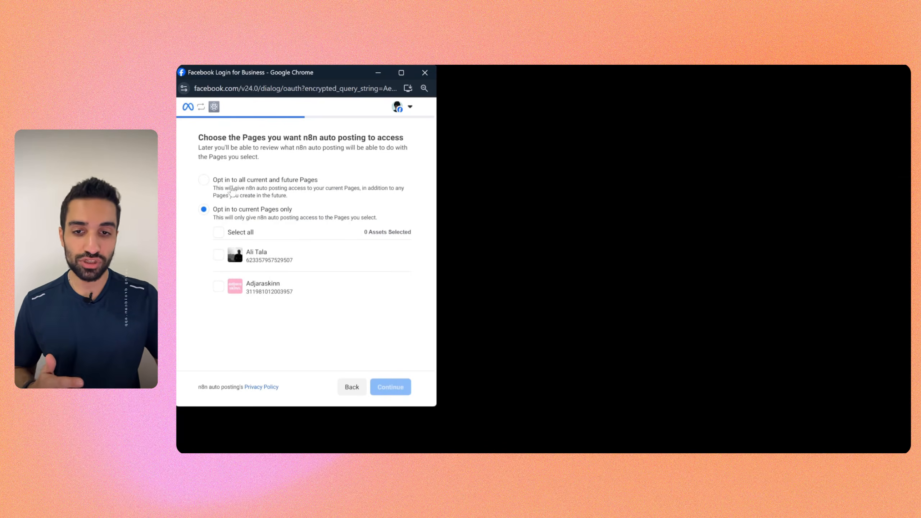
# Step: Opt in to current Pages and current Instagram accounts only, granting access to the personal Page and its matching personal Instagram account
pyautogui.click(203, 180)
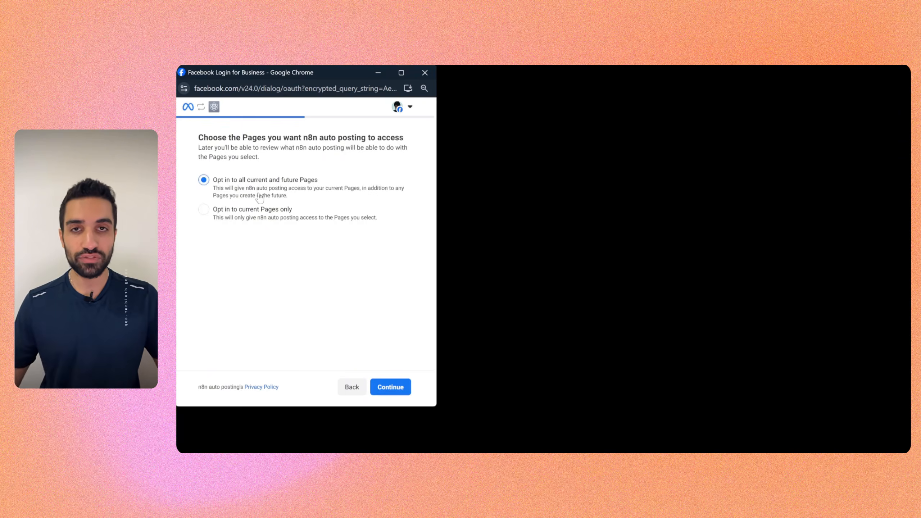
pyautogui.click(206, 217)
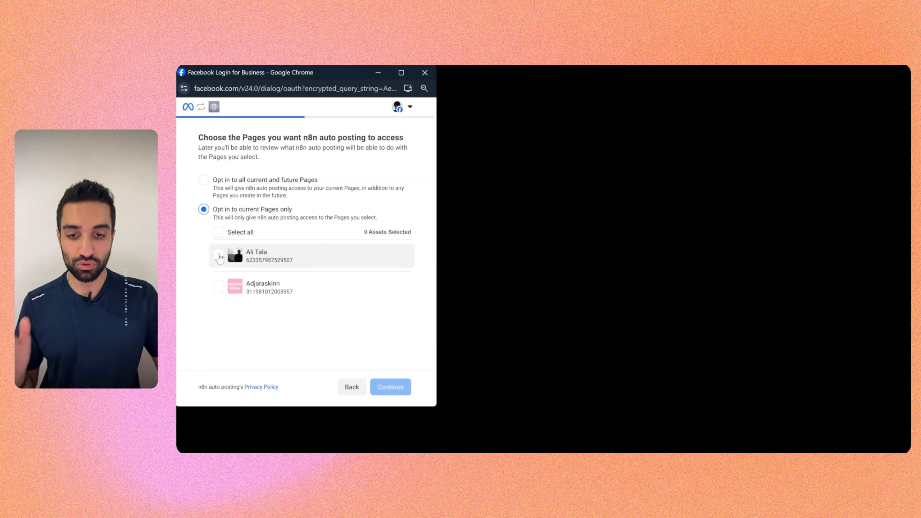
pyautogui.click(220, 256)
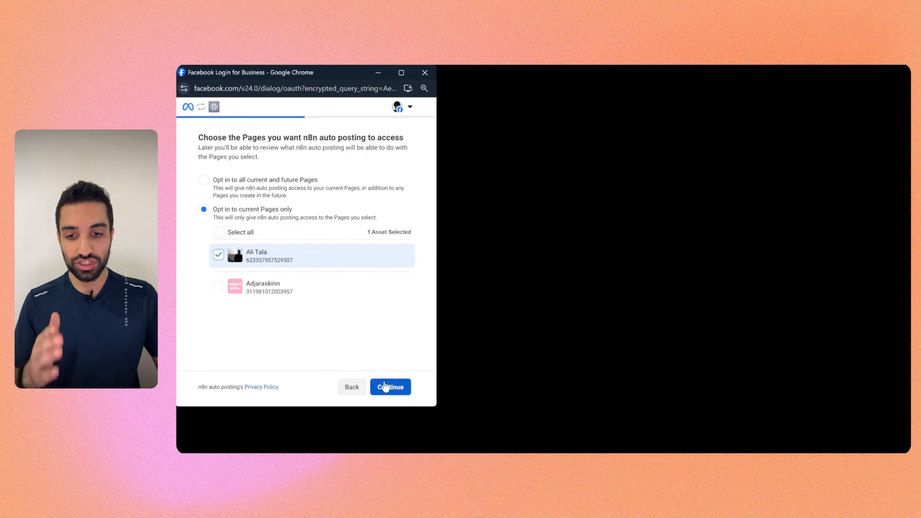
pyautogui.click(391, 388)
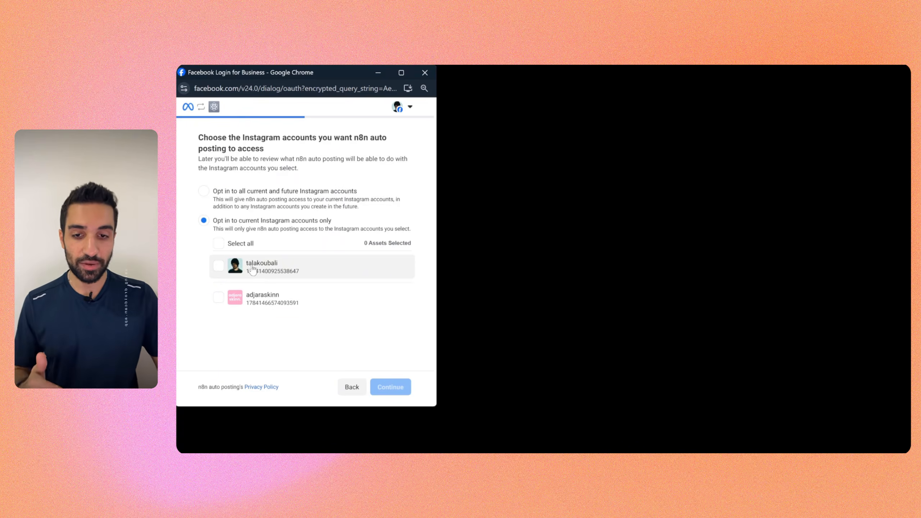
pyautogui.click(219, 266)
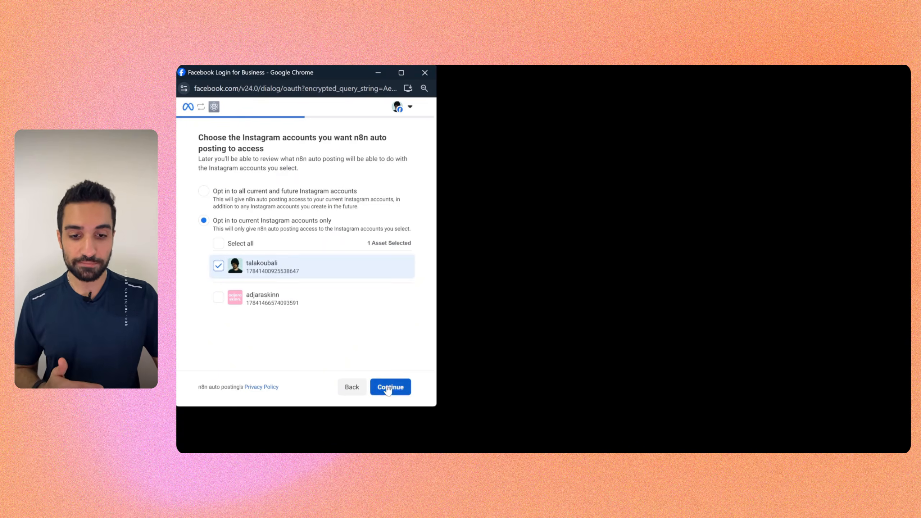
pyautogui.click(388, 387)
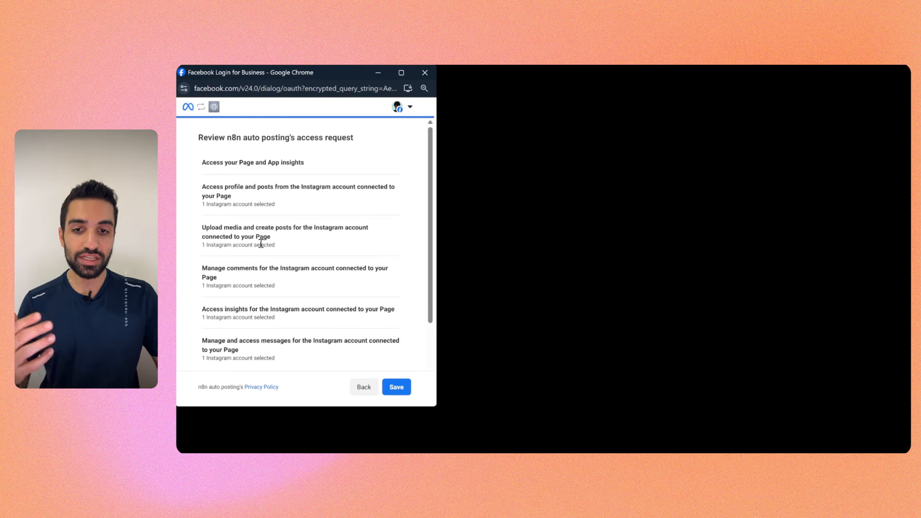
# Step: Review n8n auto posting's access request, save it and finish the connection dialog
pyautogui.moveTo(199, 137); pyautogui.dragTo(326, 137)
pyautogui.scroll(-2, 328, 187)
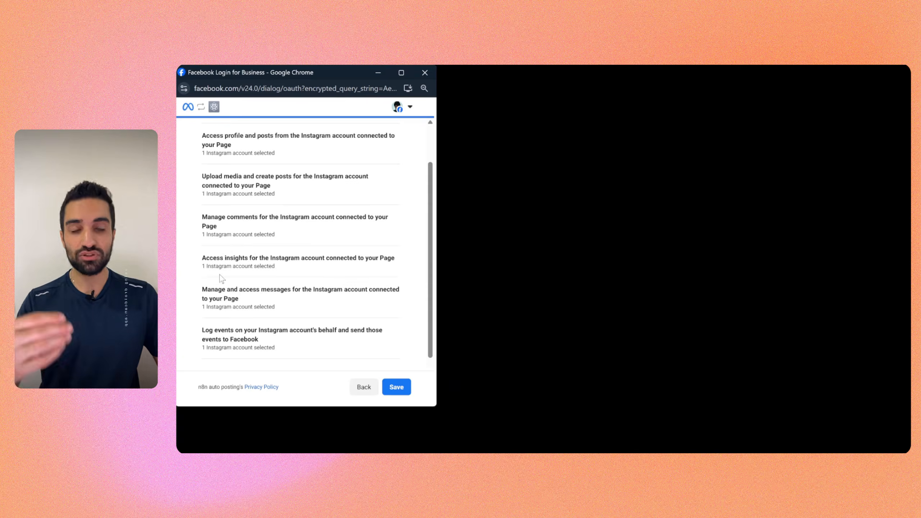
pyautogui.scroll(-2, 260, 261)
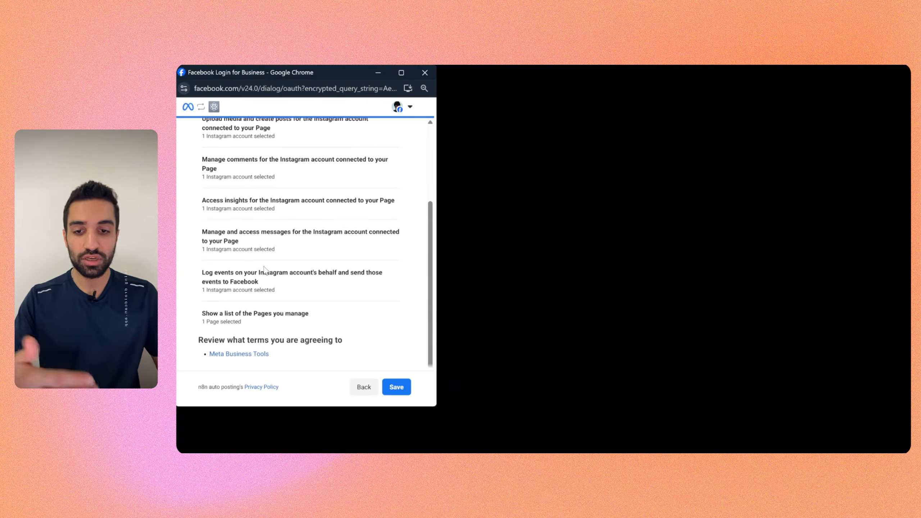
pyautogui.click(397, 387)
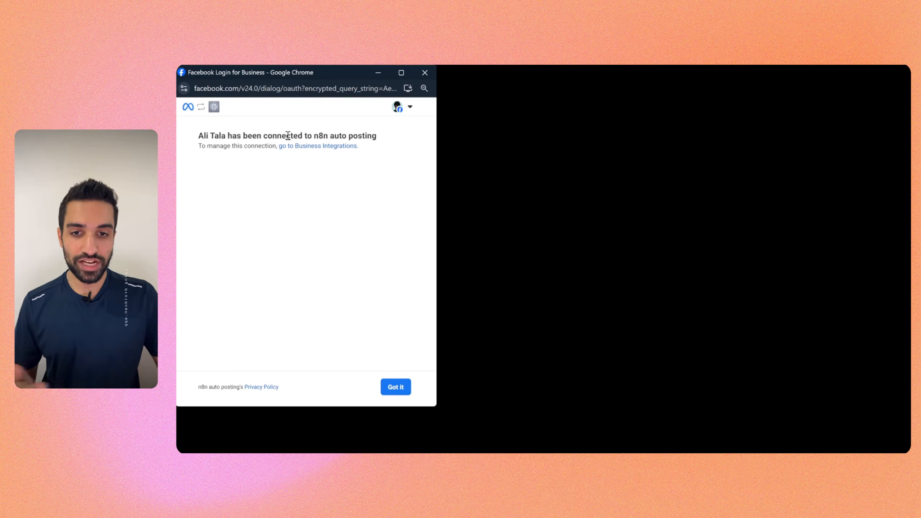
pyautogui.moveTo(301, 135); pyautogui.dragTo(377, 136)
pyautogui.click(381, 172)
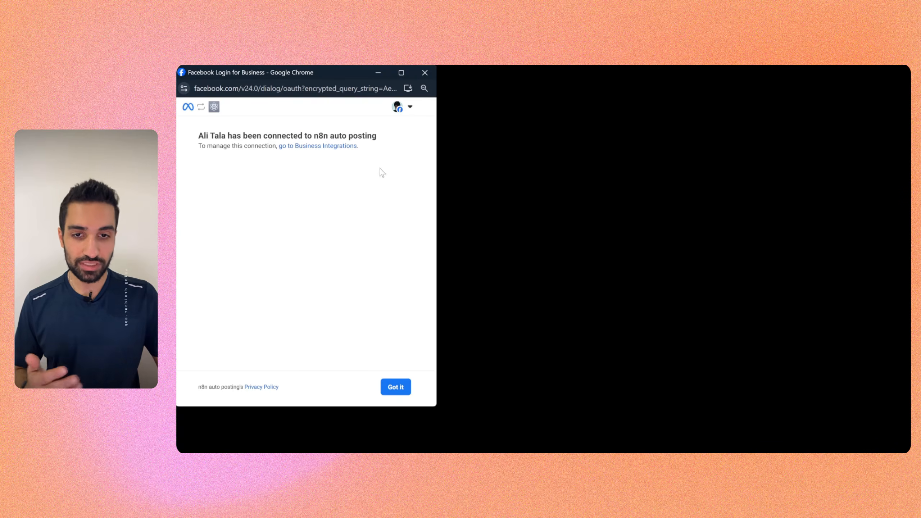
pyautogui.click(393, 386)
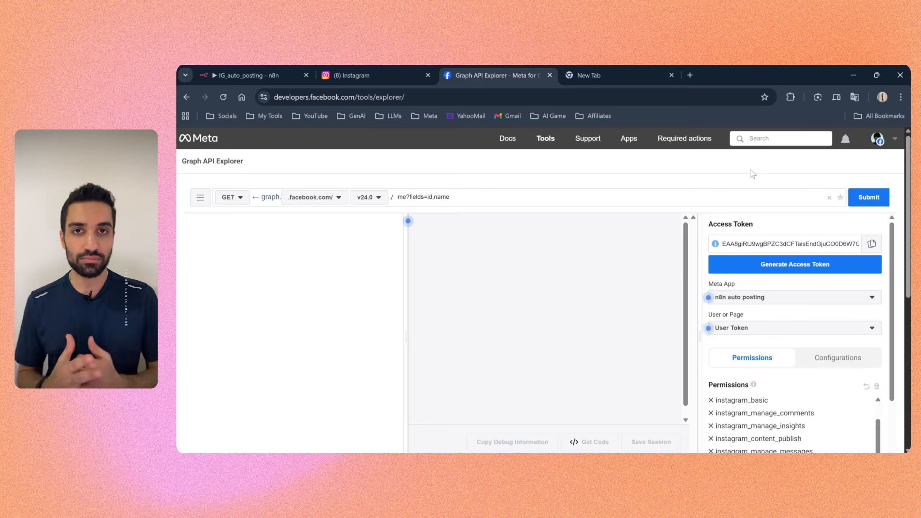
# Step: Paste the generated access token into the Access Token Debugger, debug it and check its expiry
pyautogui.moveTo(546, 141)
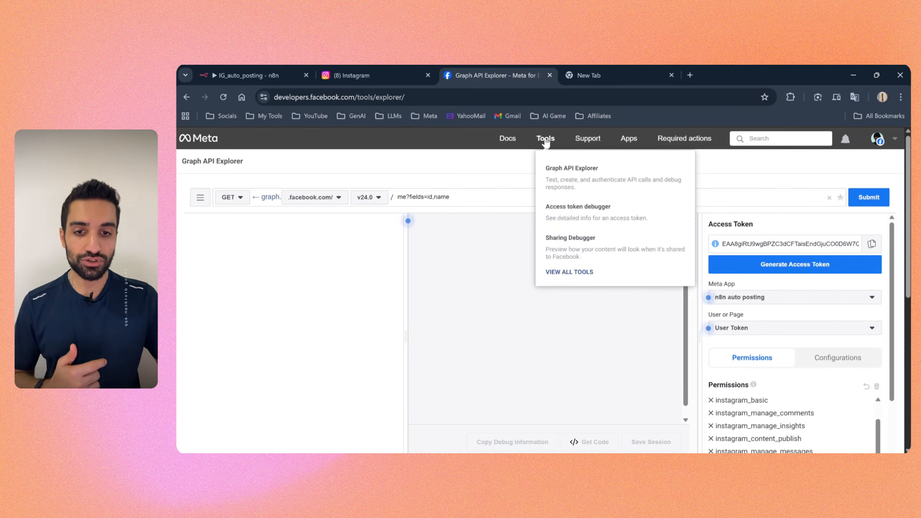
pyautogui.click(574, 212)
pyautogui.click(522, 227)
pyautogui.hotkey('ctrl', 'v')
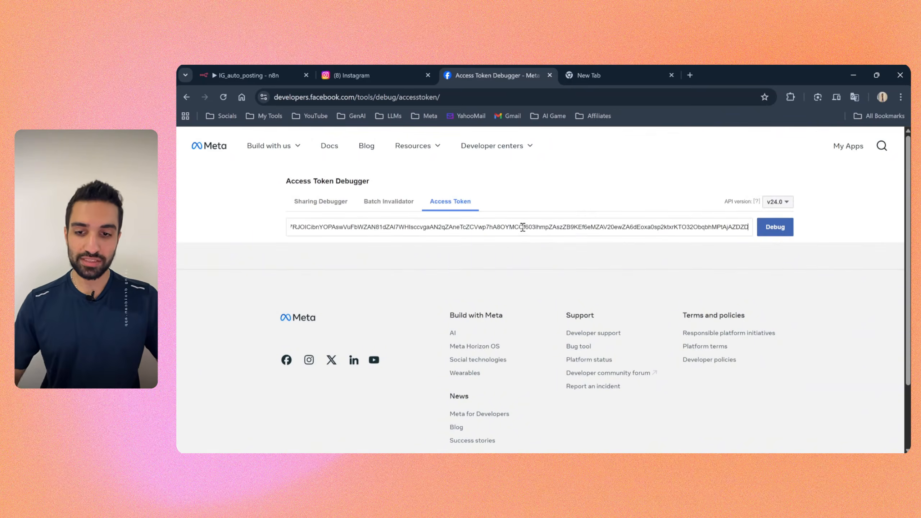
pyautogui.click(775, 227)
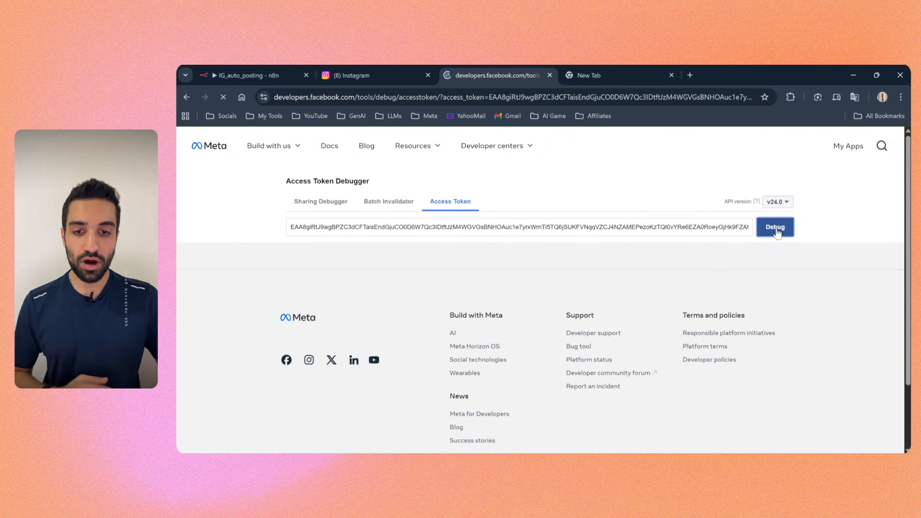
pyautogui.moveTo(299, 268); pyautogui.dragTo(330, 268)
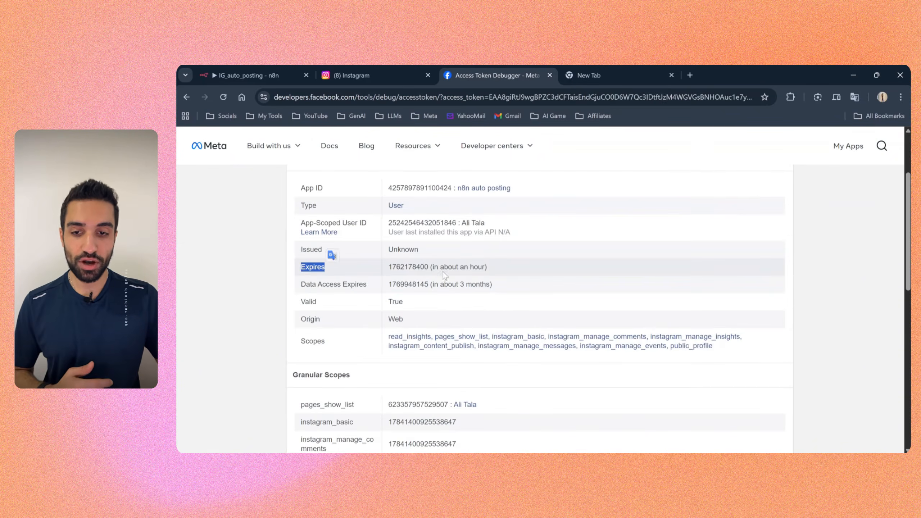
pyautogui.moveTo(430, 266); pyautogui.dragTo(503, 266)
pyautogui.scroll(-7, 505, 266)
pyautogui.scroll(2, 505, 266)
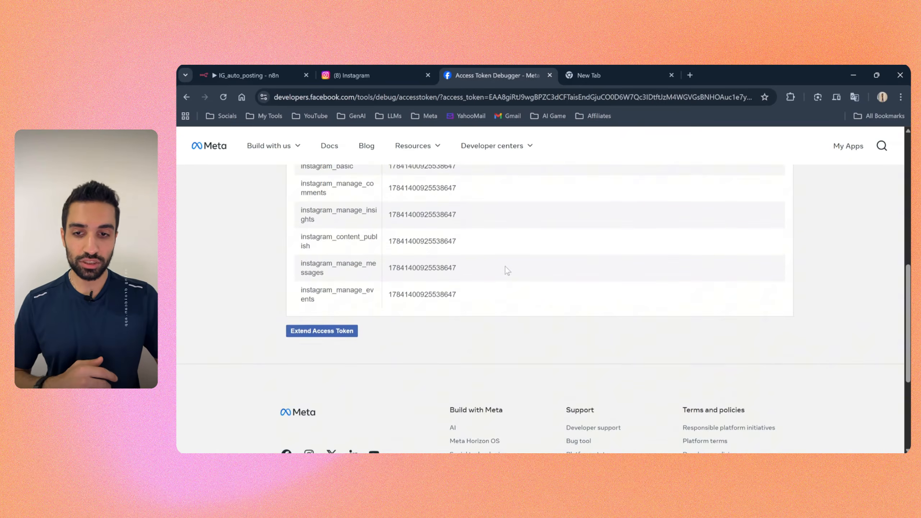
# Step: Extend the access token and select the new long-lived token text for copying
pyautogui.click(297, 340)
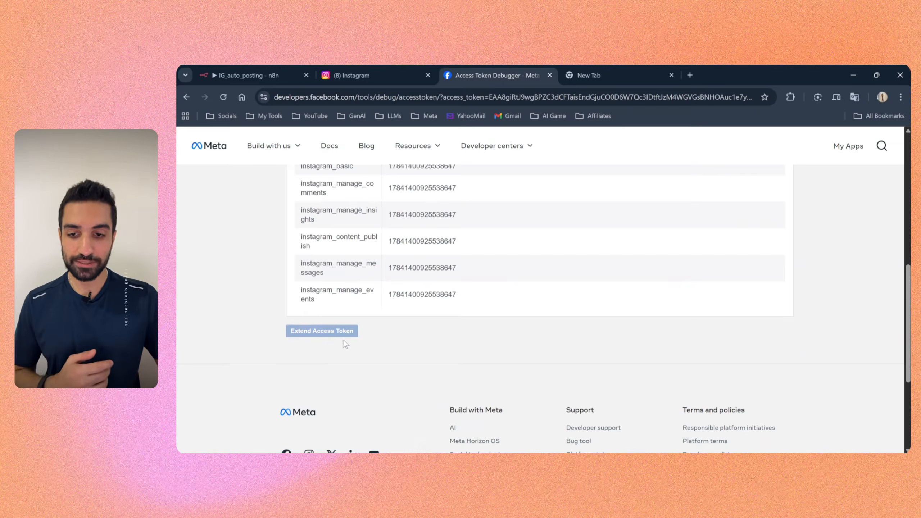
pyautogui.moveTo(317, 363); pyautogui.dragTo(495, 371)
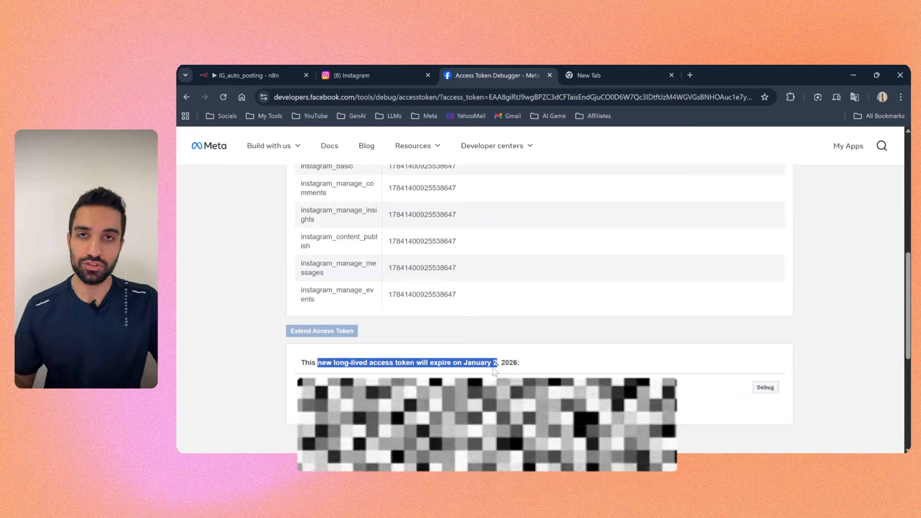
pyautogui.click(445, 346)
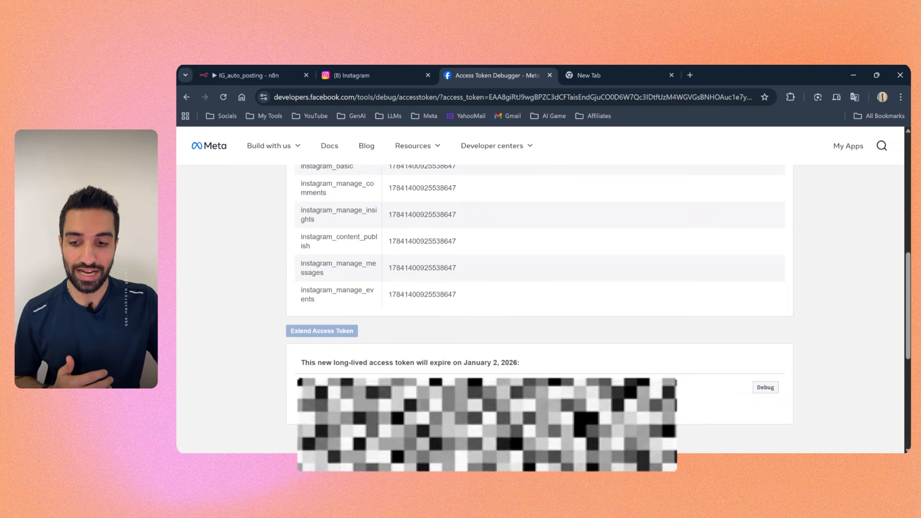
pyautogui.moveTo(446, 406); pyautogui.dragTo(301, 386)
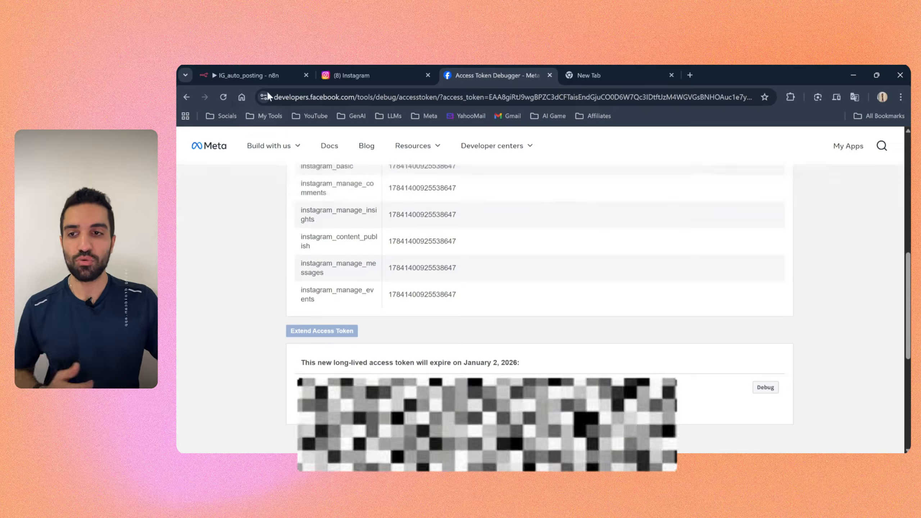
# Step: Switch to the IG_auto_posting workflow in n8n, delete the "new token" credential used by Create Container and check that node's credential field
pyautogui.click(259, 71)
pyautogui.press('Escape')
pyautogui.press('Escape')
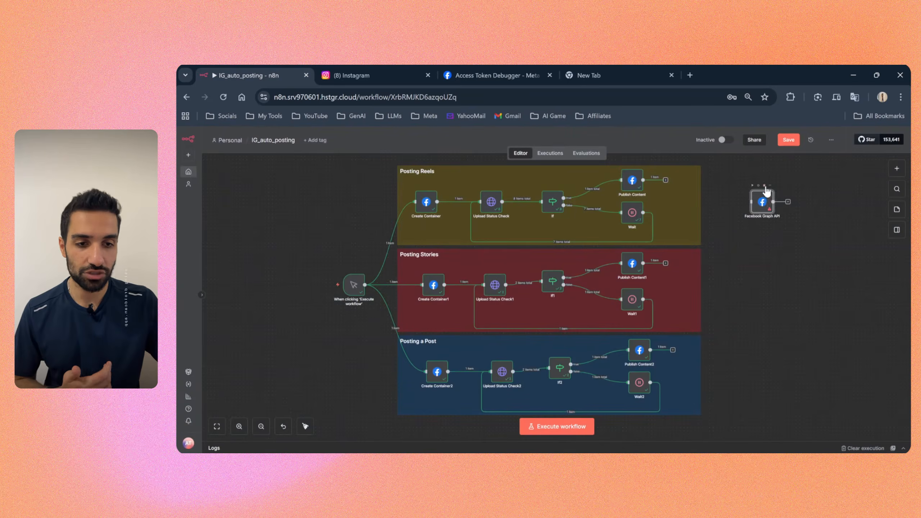
pyautogui.doubleClick(432, 209)
pyautogui.click(500, 194)
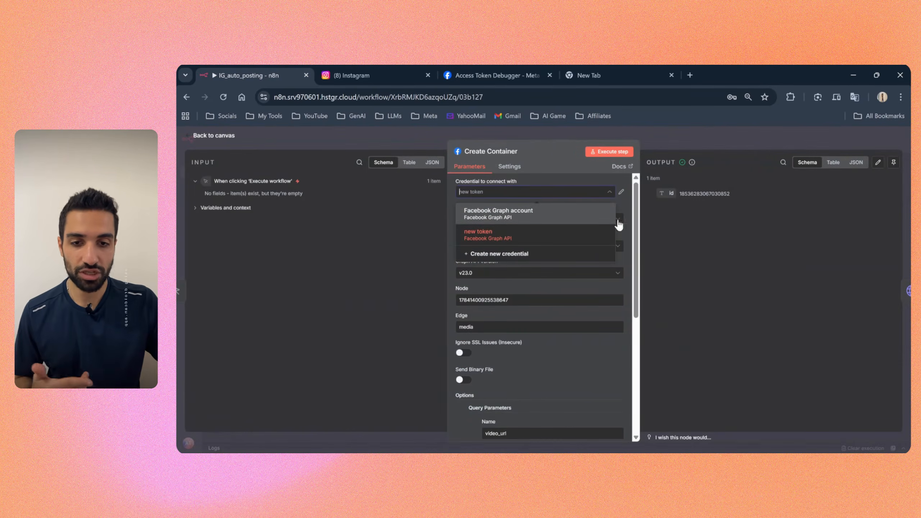
pyautogui.click(621, 191)
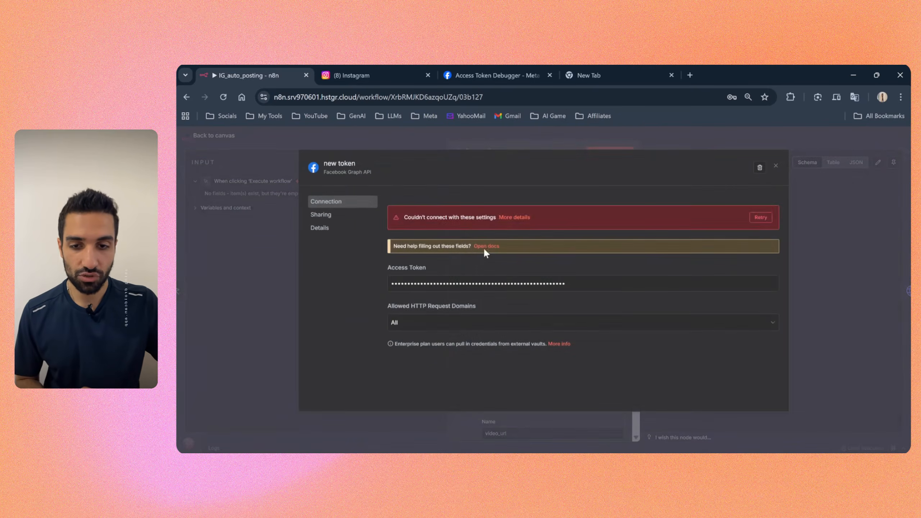
pyautogui.click(759, 168)
pyautogui.click(603, 312)
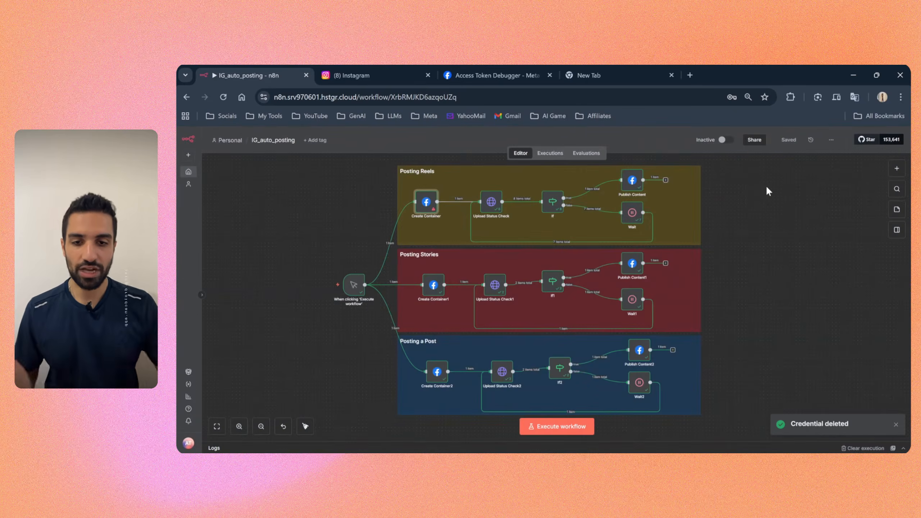
pyautogui.doubleClick(425, 202)
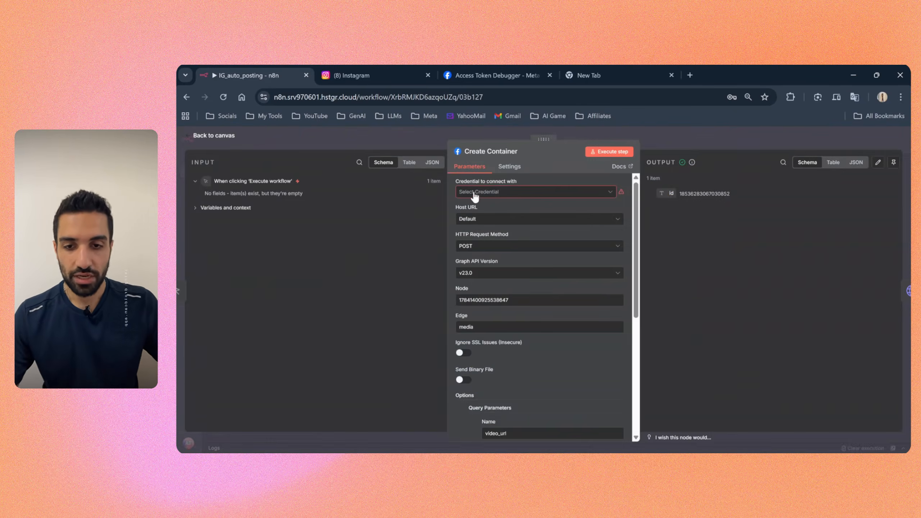
pyautogui.click(642, 128)
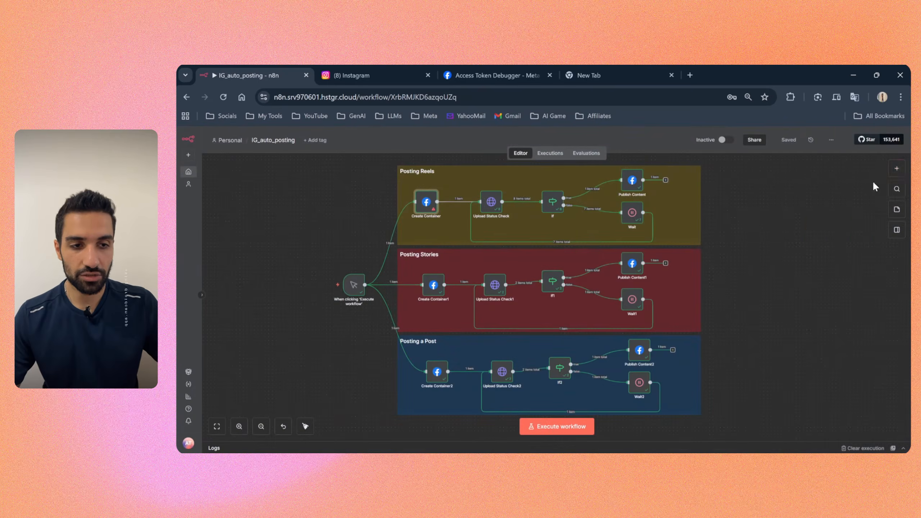
# Step: Add a Facebook Graph API node to the workflow and remove its connection from Create Container
pyautogui.click(902, 176)
pyautogui.write('face')
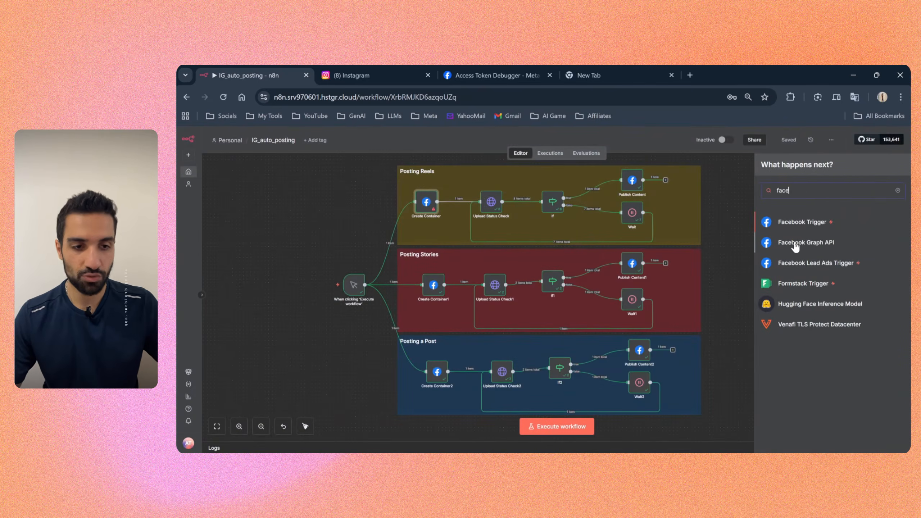
pyautogui.click(804, 242)
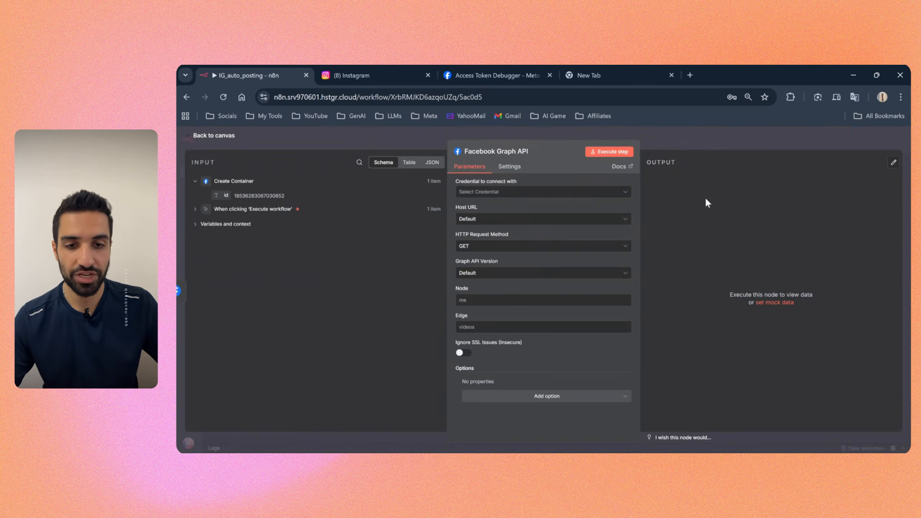
pyautogui.press('Escape')
pyautogui.click(595, 224)
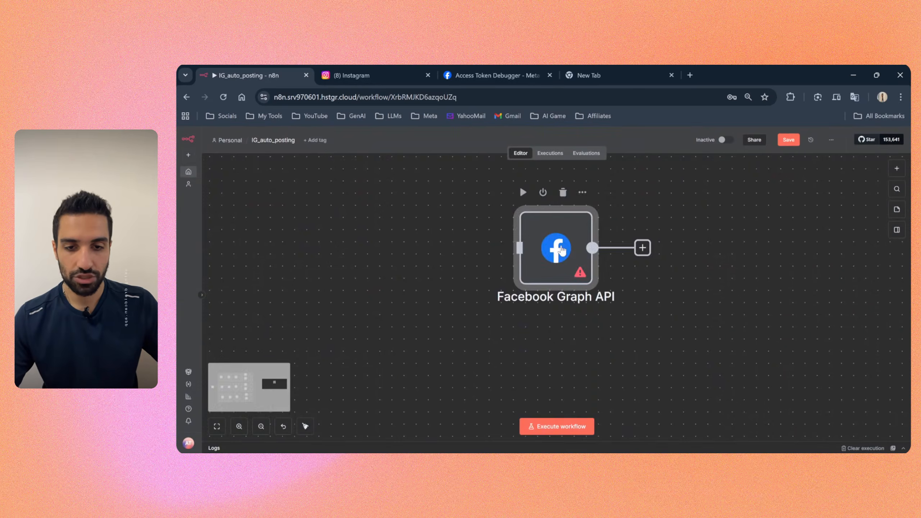
# Step: Create a new credential for the standalone Facebook Graph API node, paste the long-lived access token into it and save it
pyautogui.doubleClick(562, 250)
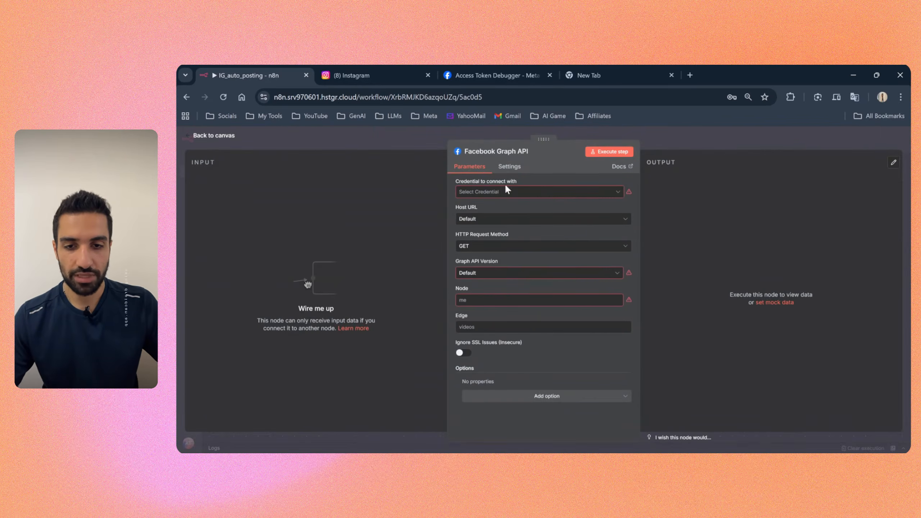
pyautogui.click(503, 192)
pyautogui.click(529, 211)
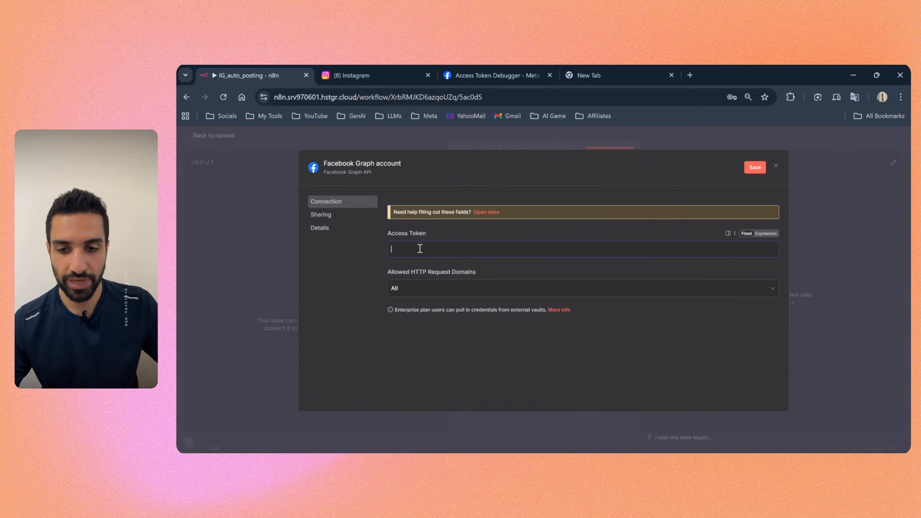
pyautogui.hotkey('ctrl', 'v')
pyautogui.click(754, 167)
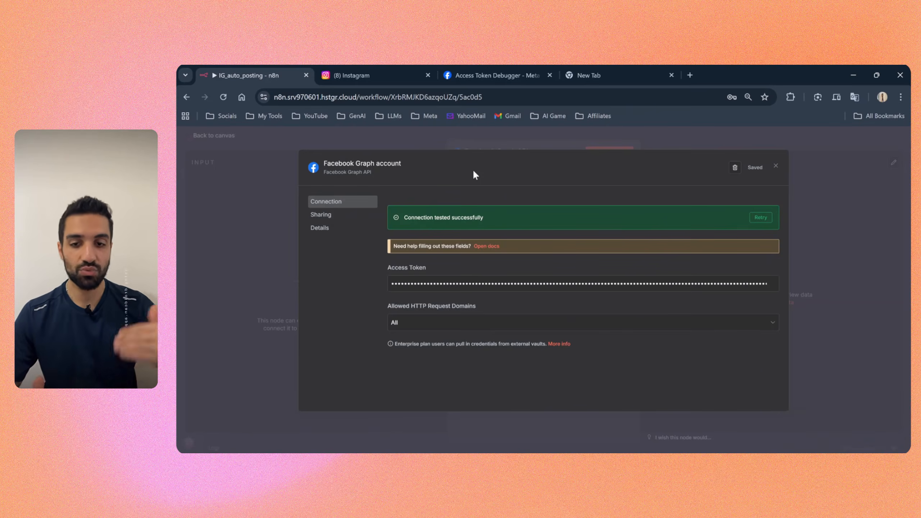
# Step: Rename the new credential "my access token", save it, and return to the workflow canvas
pyautogui.click(381, 164)
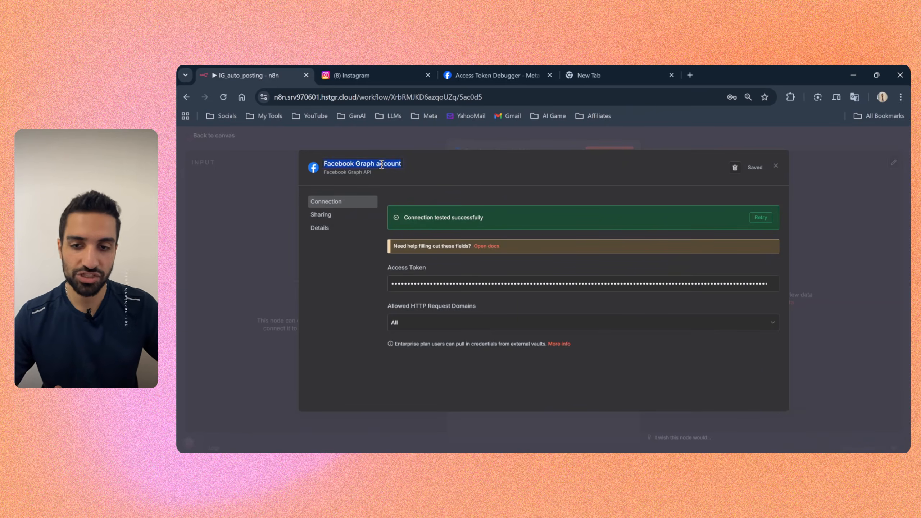
pyautogui.write('my access token')
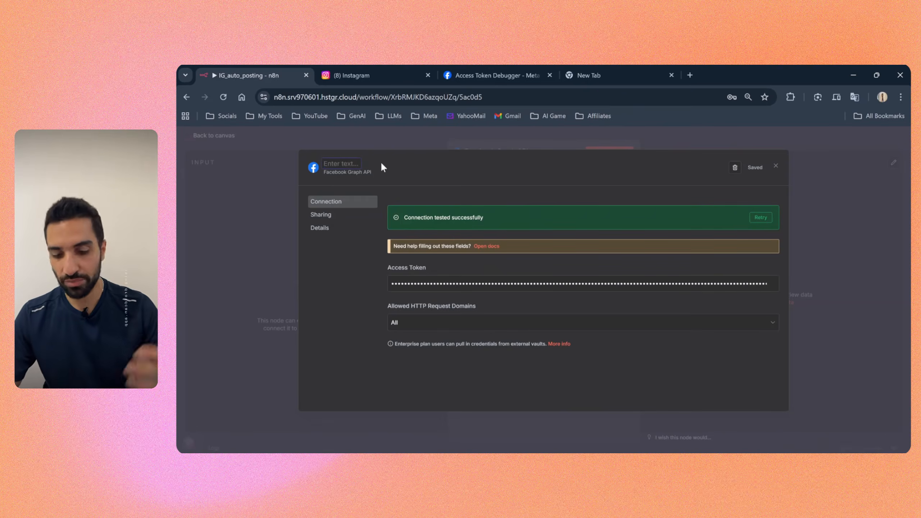
pyautogui.press('Return')
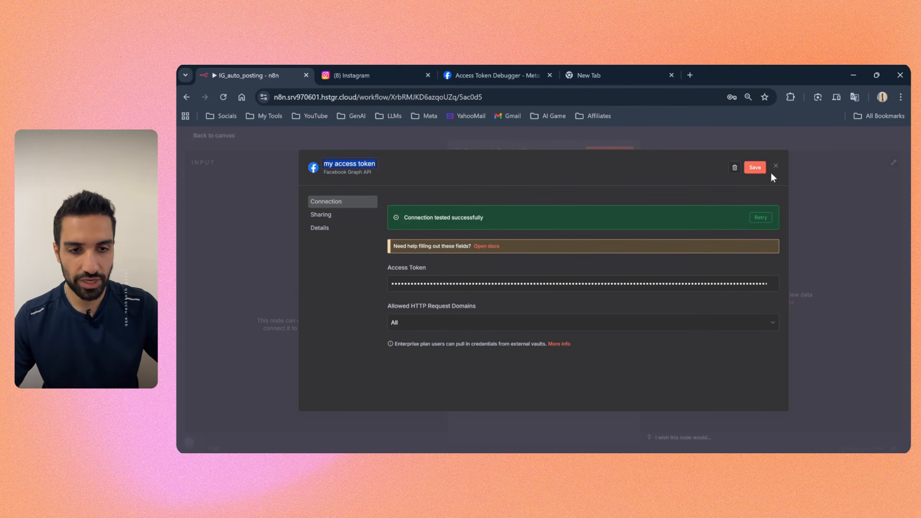
pyautogui.click(755, 168)
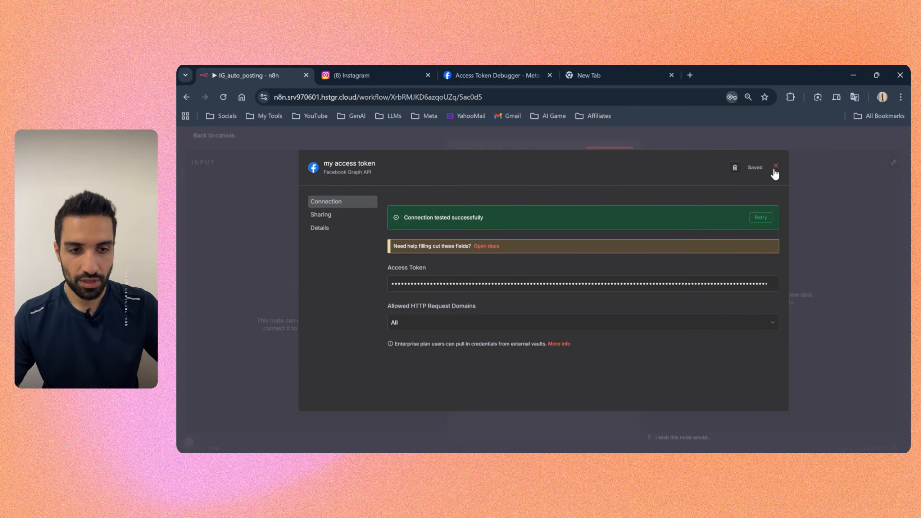
pyautogui.click(774, 166)
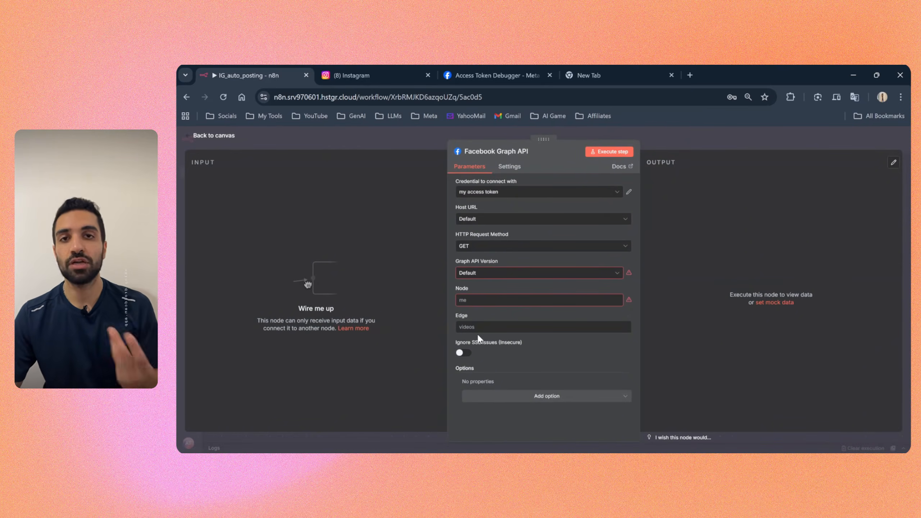
pyautogui.press('Escape')
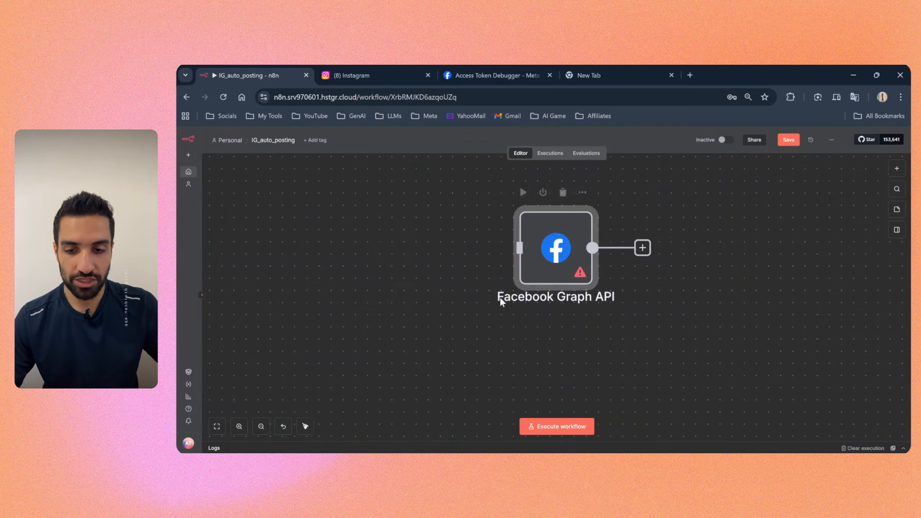
# Step: Open the Create Container node in the Posting Reels section and select "my access token" as its credential
pyautogui.scroll(-6, 408, 286)
pyautogui.moveTo(358, 282); pyautogui.dragTo(844, 281)
pyautogui.scroll(3, 372, 220)
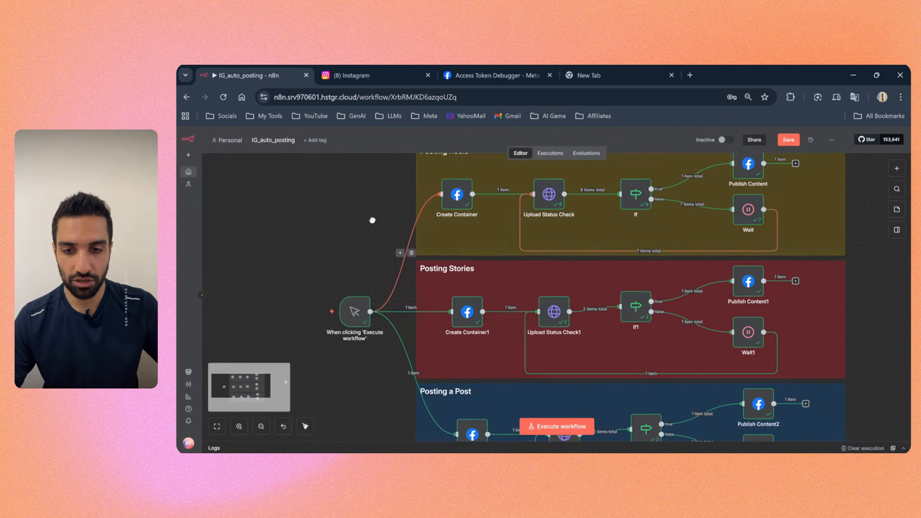
pyautogui.scroll(-5, 305, 262)
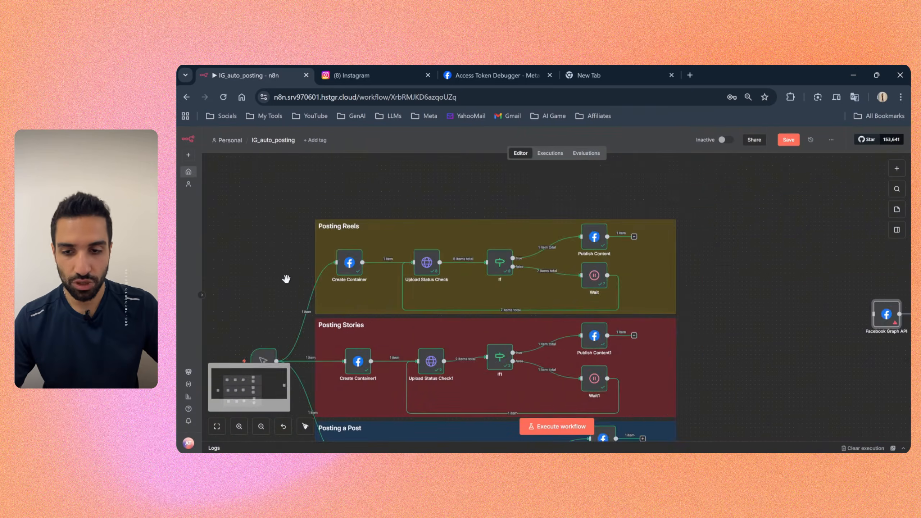
pyautogui.moveTo(286, 277); pyautogui.dragTo(403, 209)
pyautogui.moveTo(379, 286); pyautogui.dragTo(340, 290)
pyautogui.scroll(3, 635, 184)
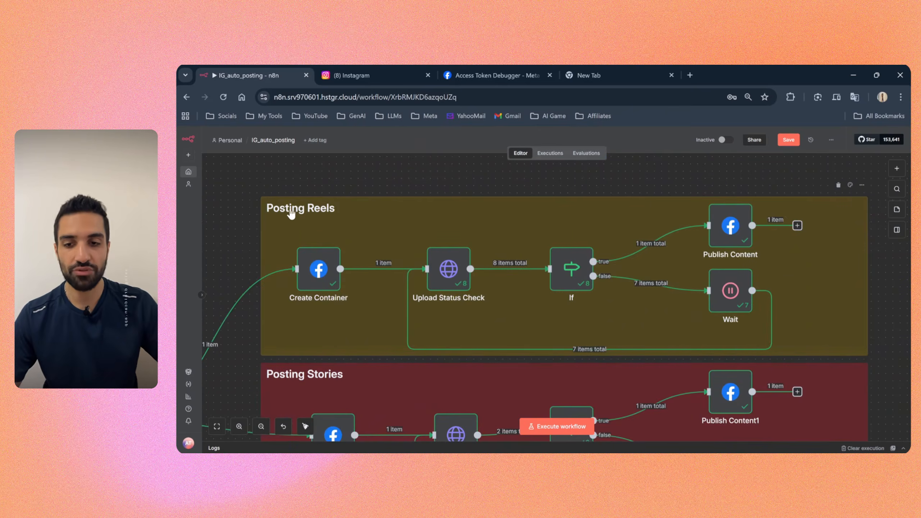
pyautogui.doubleClick(321, 277)
pyautogui.click(465, 191)
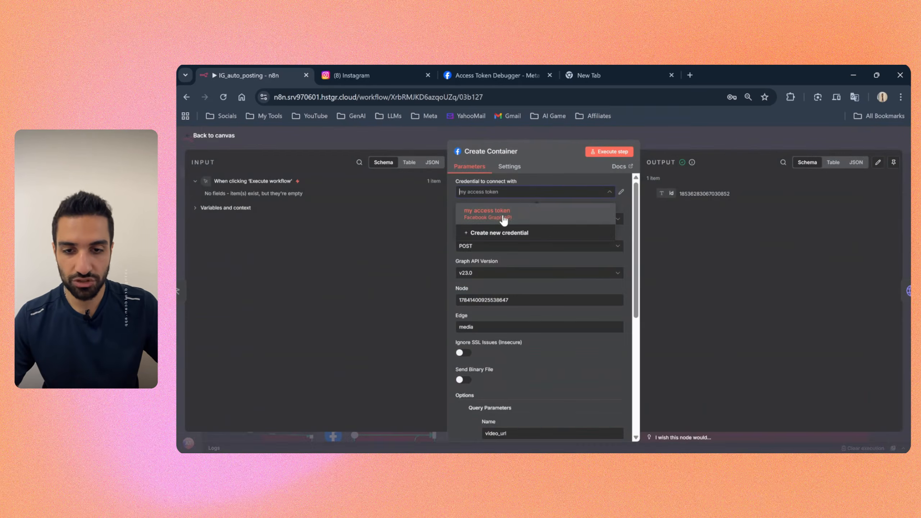
pyautogui.click(502, 216)
# Step: Set Create Container's Host URL to Default and HTTP Request Method to POST, keeping Graph API Version v23.0
pyautogui.click(491, 221)
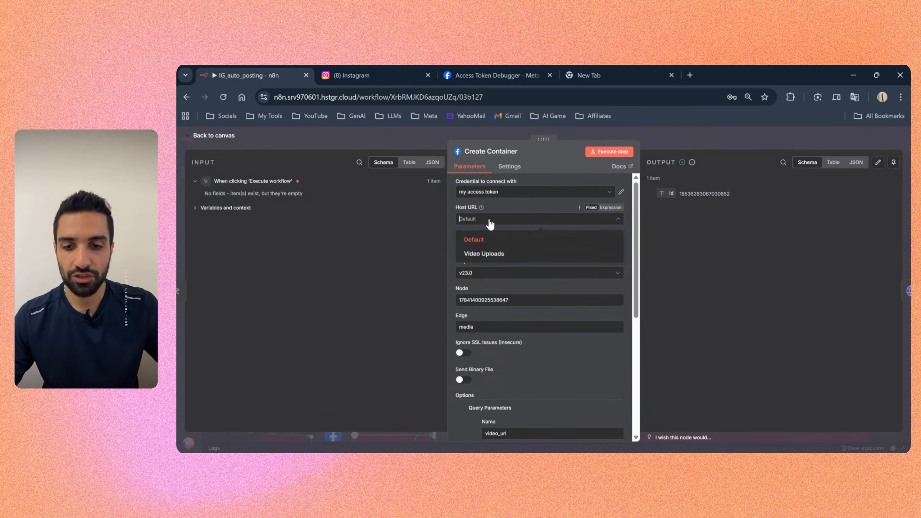
pyautogui.click(484, 241)
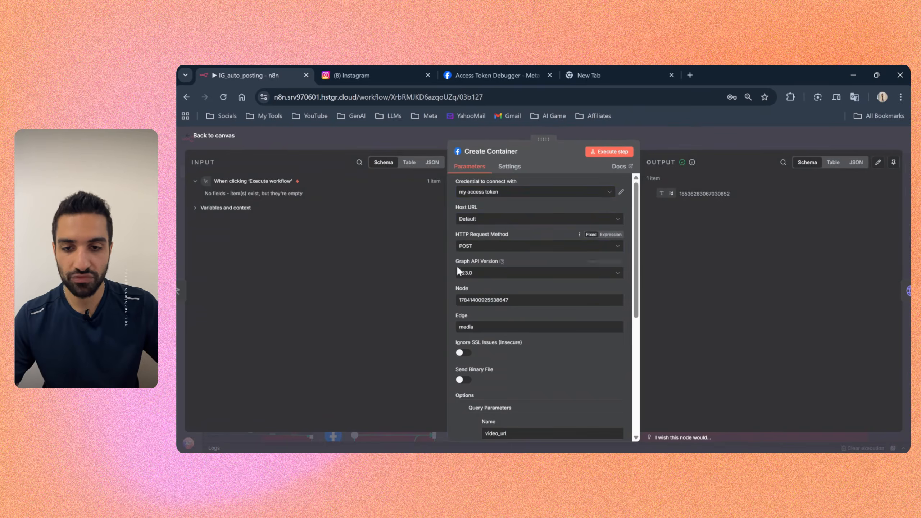
pyautogui.click(476, 254)
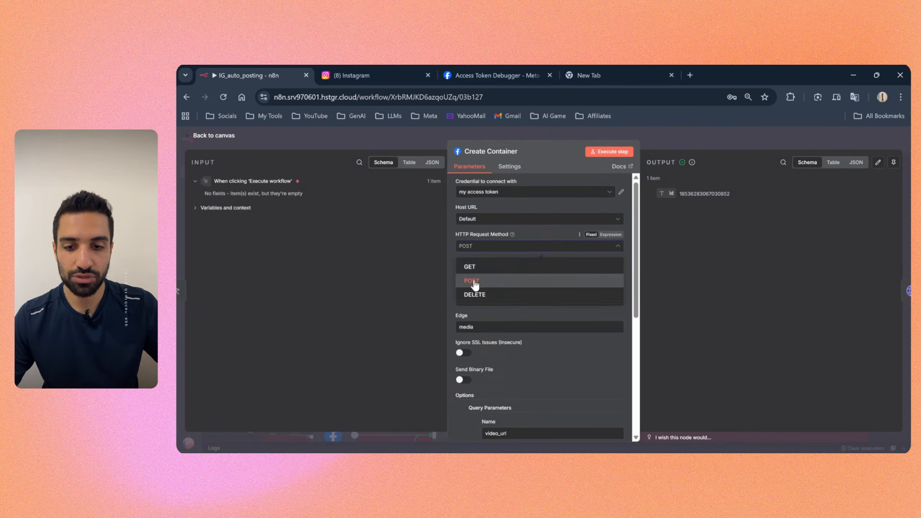
pyautogui.click(473, 280)
pyautogui.scroll(-1, 456, 221)
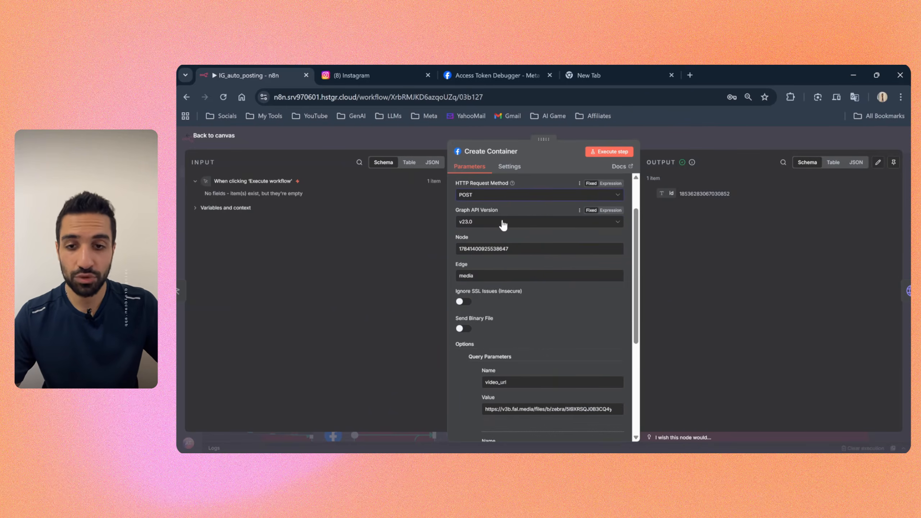
pyautogui.moveTo(473, 236)
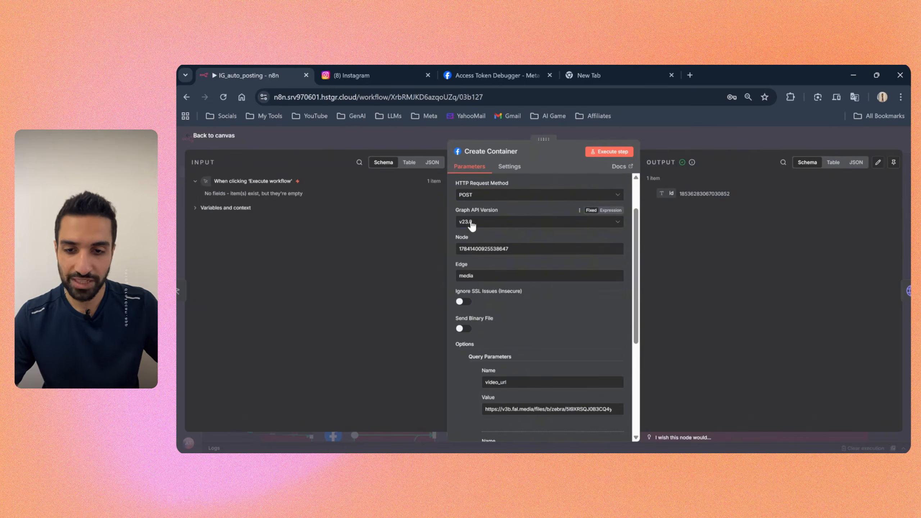
pyautogui.click(466, 226)
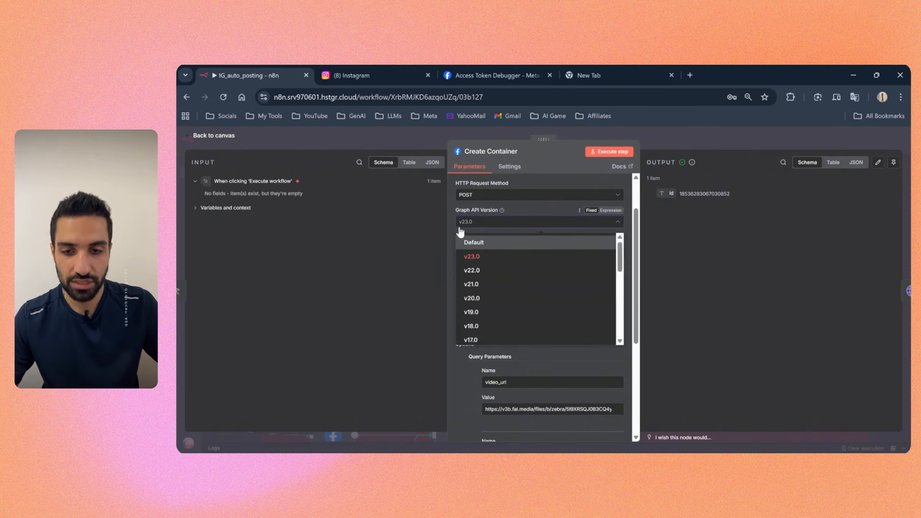
pyautogui.click(450, 225)
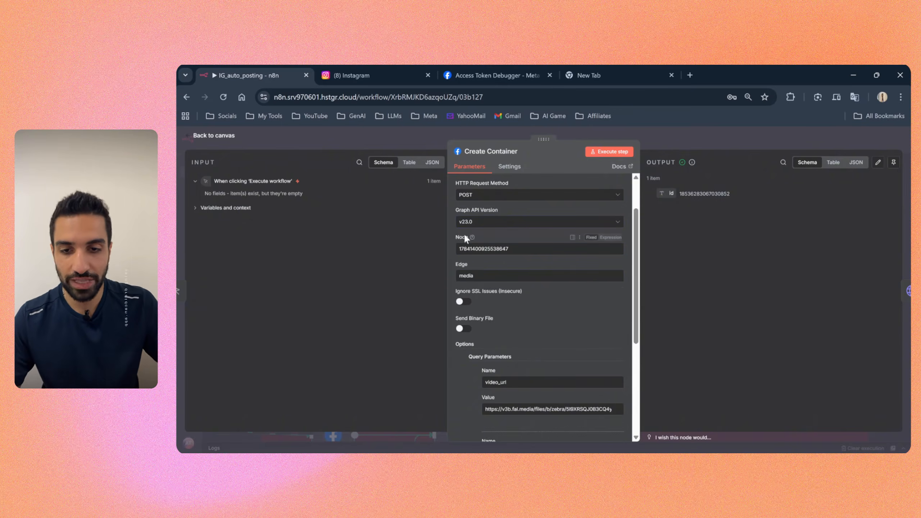
pyautogui.moveTo(453, 233)
pyautogui.mouseDown()
pyautogui.moveTo(482, 246)
pyautogui.moveTo(460, 249)
pyautogui.mouseUp()
pyautogui.click(452, 260)
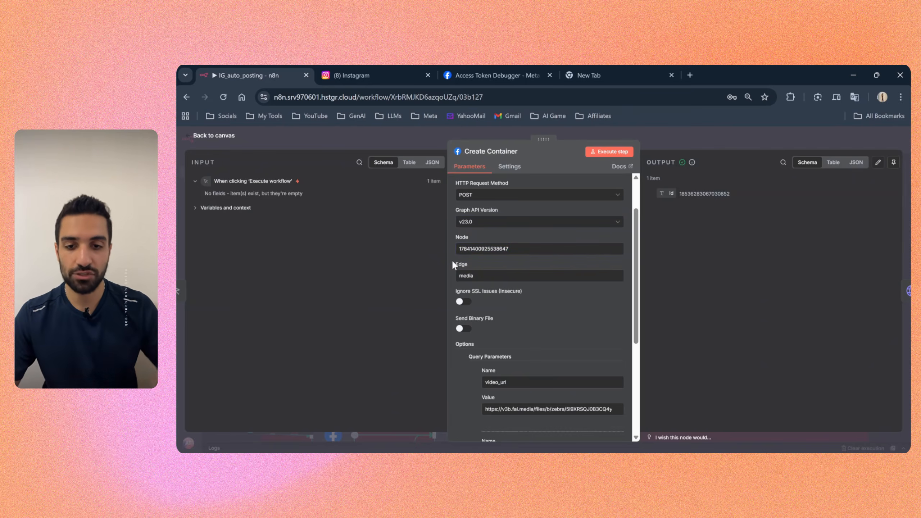
# Step: Switch to the Meta developer site, open the n8n auto posting app's Instagram login API setup and copy the Instagram account ID under Generate access tokens
pyautogui.click(494, 74)
pyautogui.scroll(10, 658, 340)
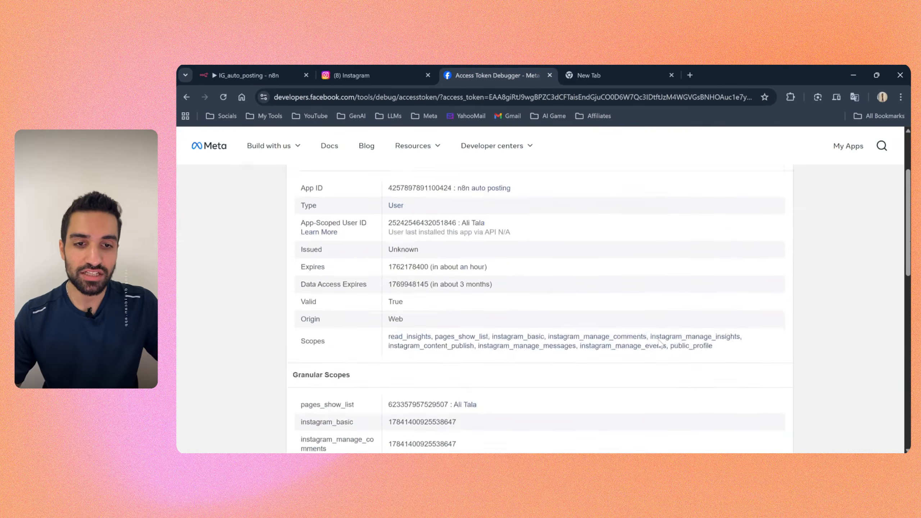
pyautogui.click(484, 290)
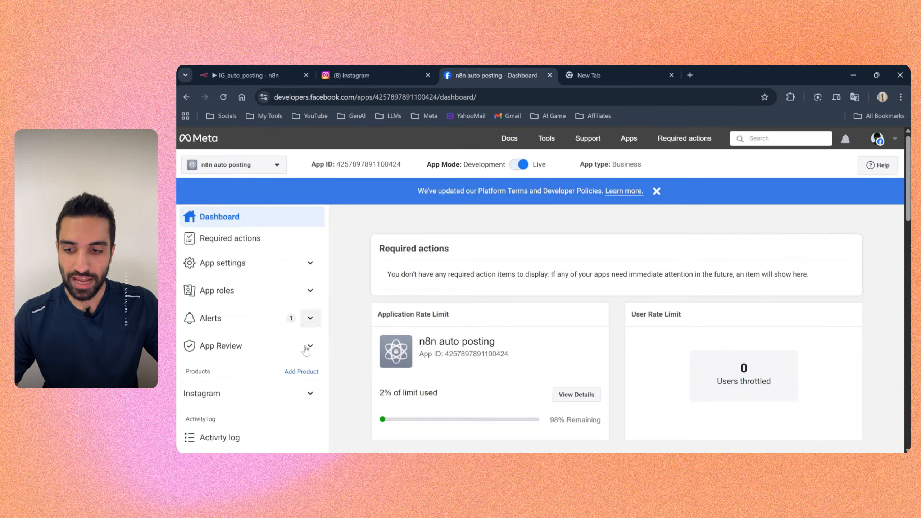
pyautogui.scroll(-1, 276, 391)
pyautogui.click(249, 365)
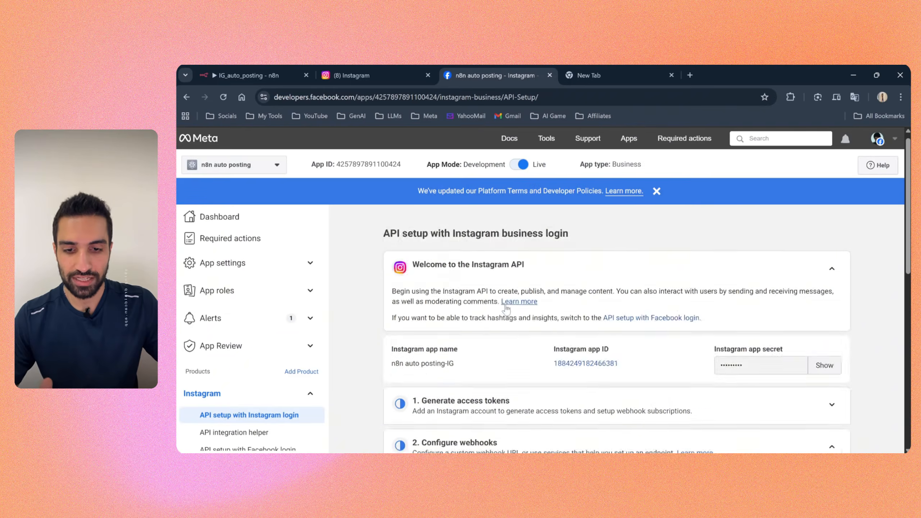
pyautogui.scroll(-3, 506, 309)
pyautogui.click(832, 257)
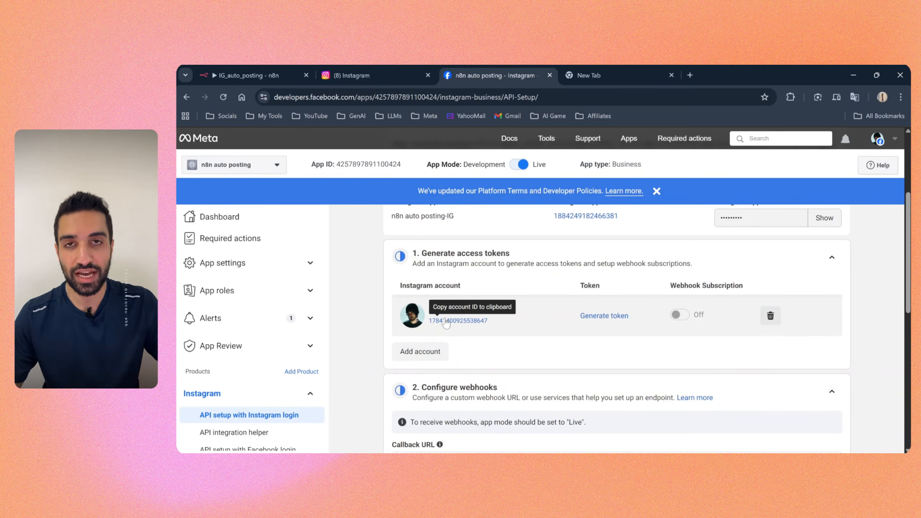
pyautogui.click(469, 322)
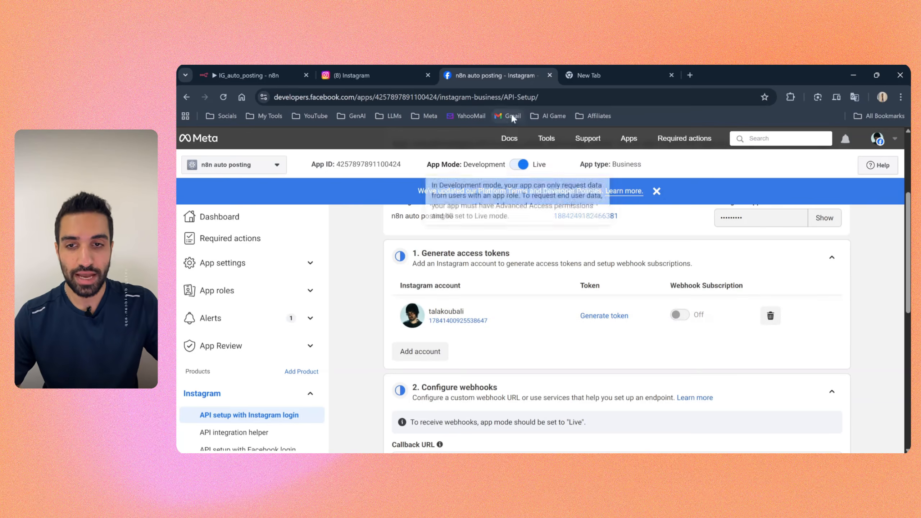
# Step: Return to n8n and replace Create Container's Node value with the copied Instagram account ID
pyautogui.click(280, 82)
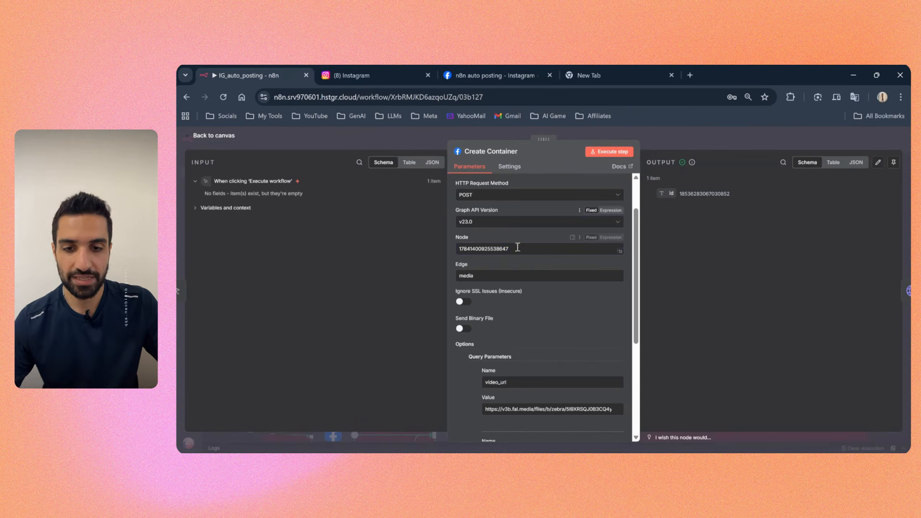
pyautogui.moveTo(509, 249); pyautogui.dragTo(460, 250)
pyautogui.hotkey('ctrl', 'v')
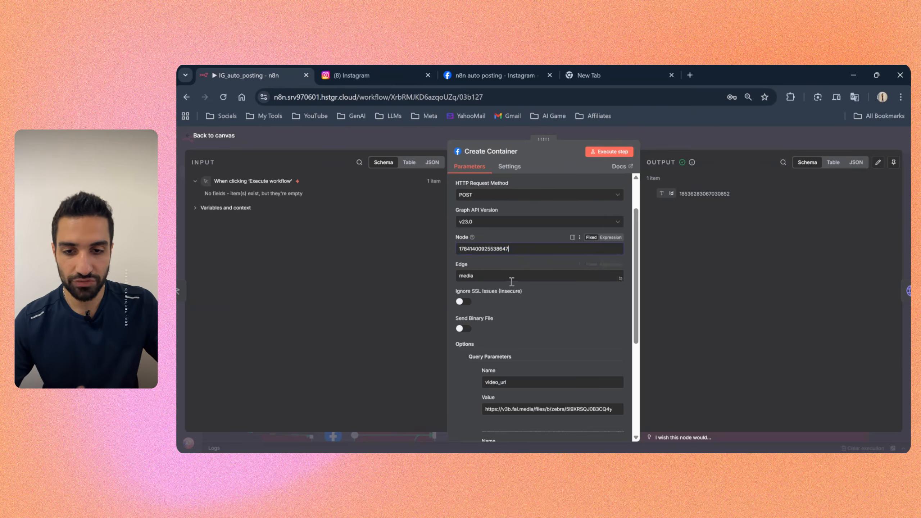
pyautogui.moveTo(455, 241); pyautogui.dragTo(474, 250)
pyautogui.click(456, 261)
pyautogui.scroll(-2, 456, 264)
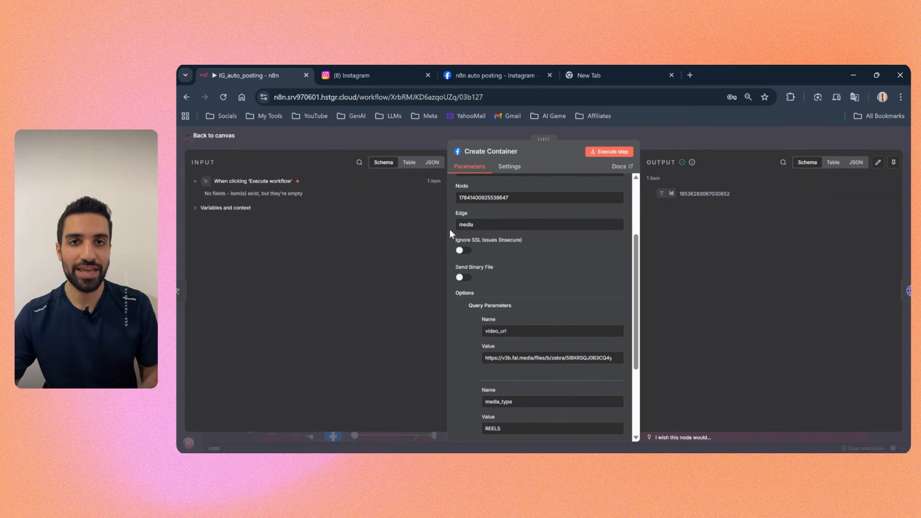
# Step: View the recently visited documentation pages on the Meta developer site, and return to the Create Container settings in n8n
pyautogui.click(504, 76)
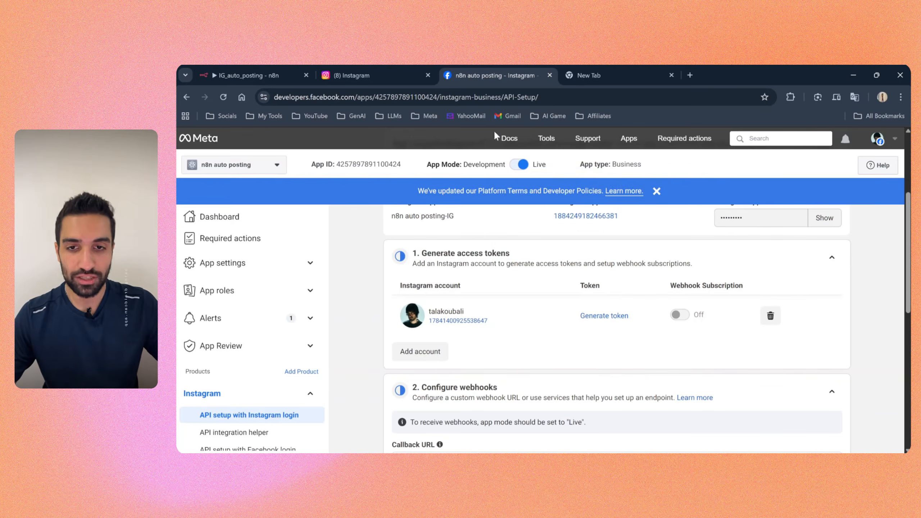
pyautogui.moveTo(509, 142)
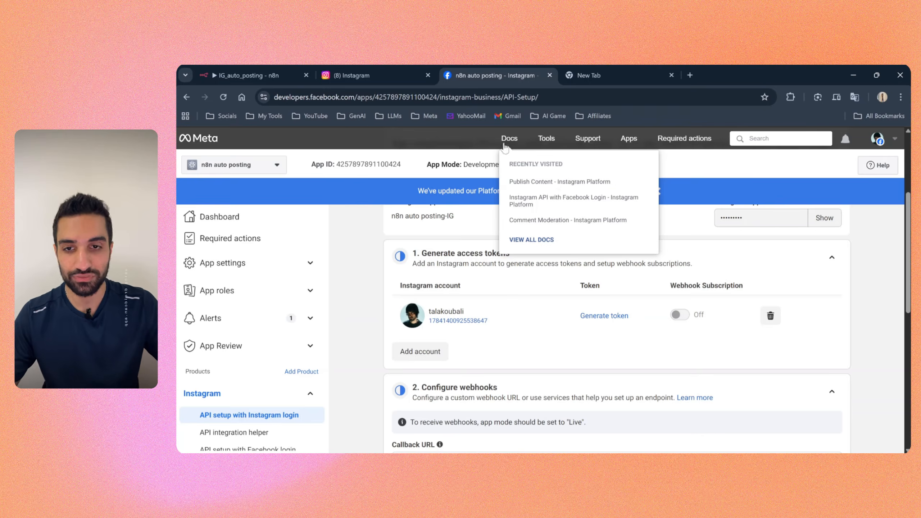
pyautogui.click(288, 76)
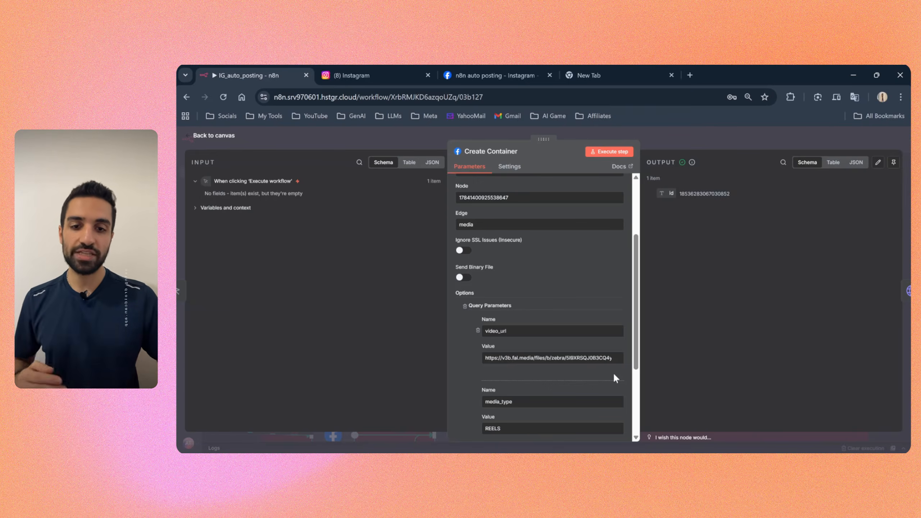
# Step: Close the Create Container settings and shift its node slightly toward Upload Status Check on the canvas
pyautogui.click(664, 135)
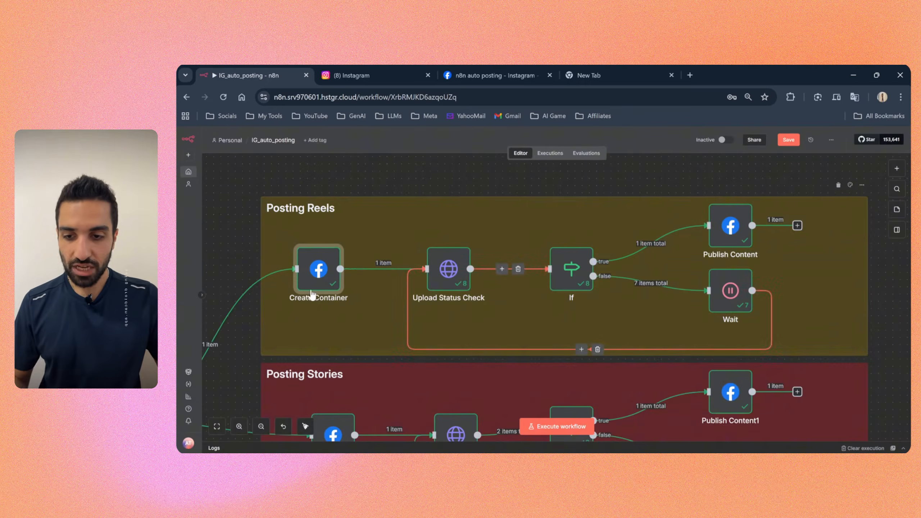
pyautogui.moveTo(311, 295)
pyautogui.mouseDown()
pyautogui.moveTo(319, 273)
pyautogui.moveTo(318, 295)
pyautogui.mouseUp()
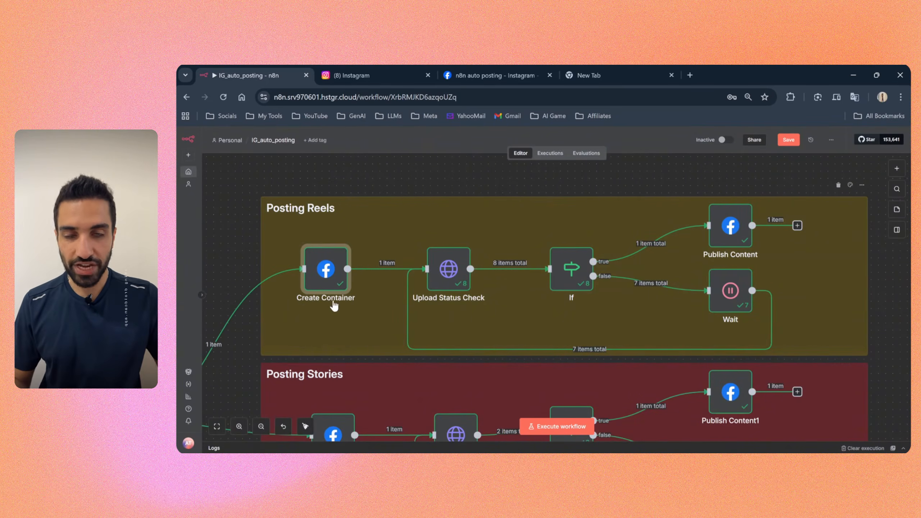
pyautogui.moveTo(324, 286)
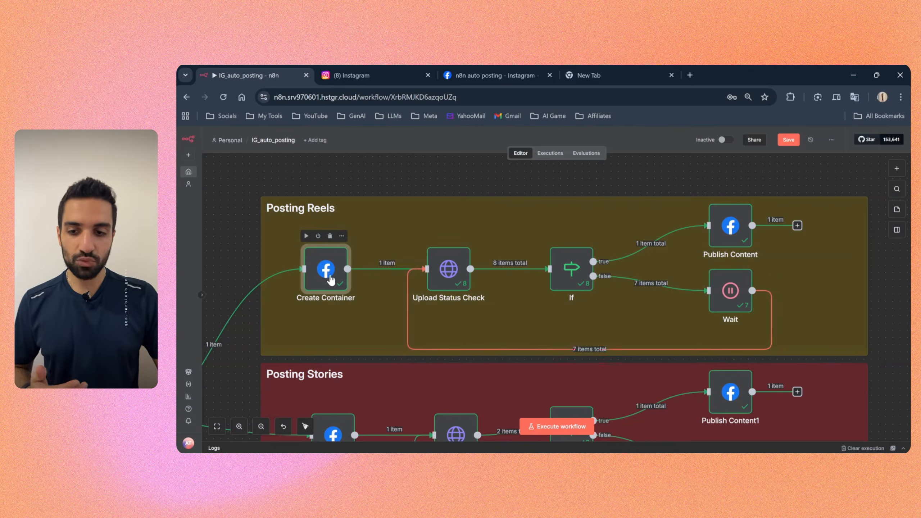
# Step: Open the Create Container settings, examine the Edge field and the query parameters, and return to the canvas
pyautogui.doubleClick(326, 270)
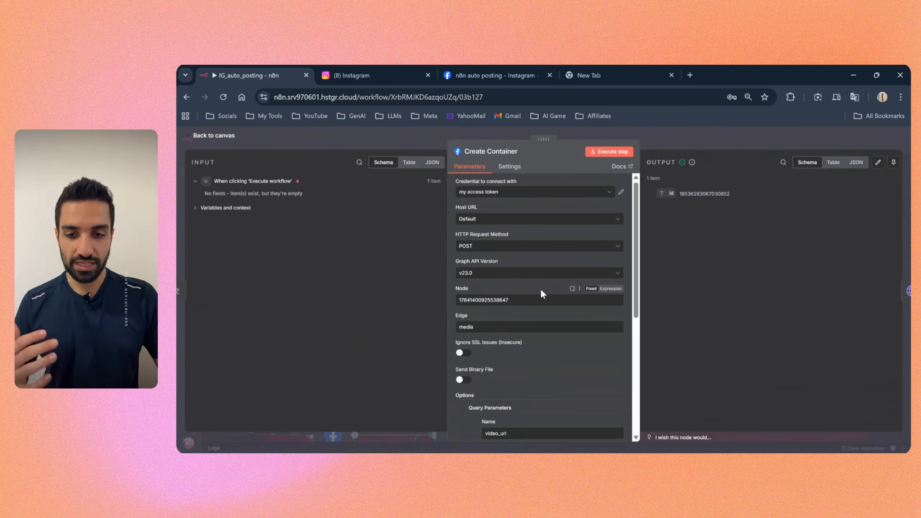
pyautogui.scroll(-3, 515, 285)
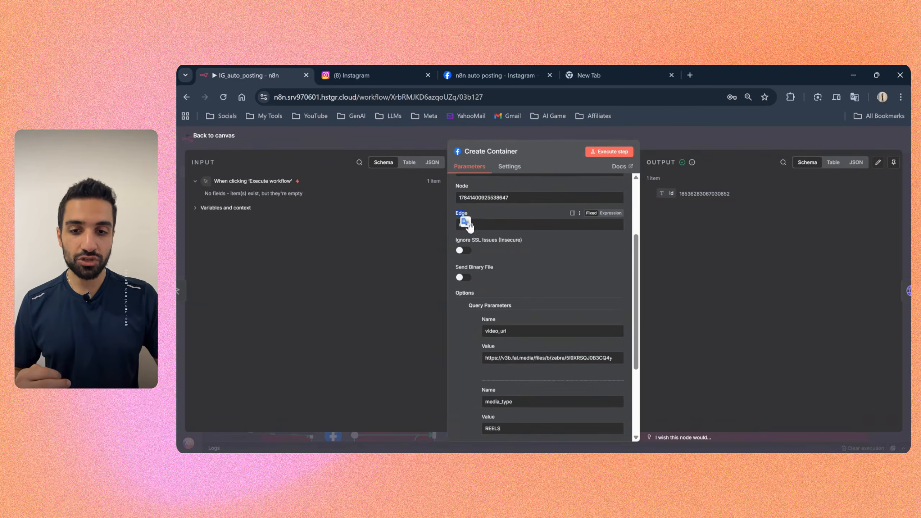
pyautogui.click(481, 227)
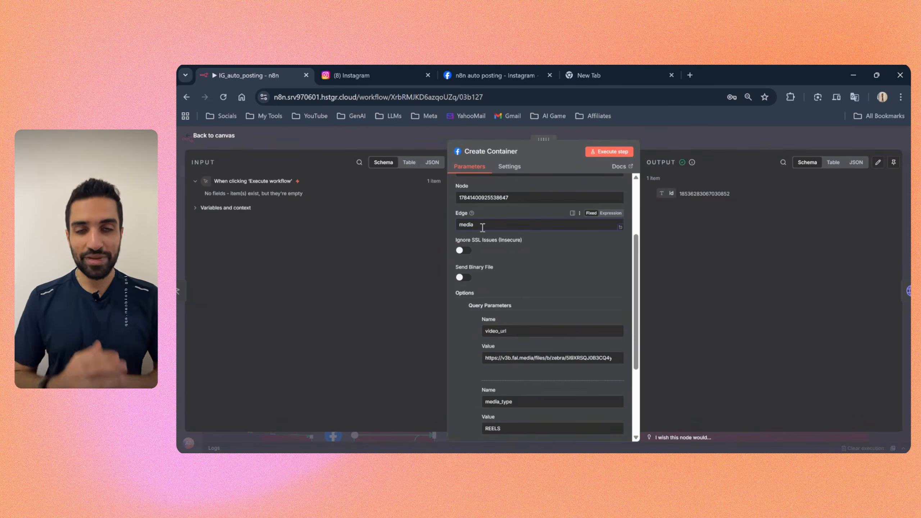
pyautogui.click(453, 231)
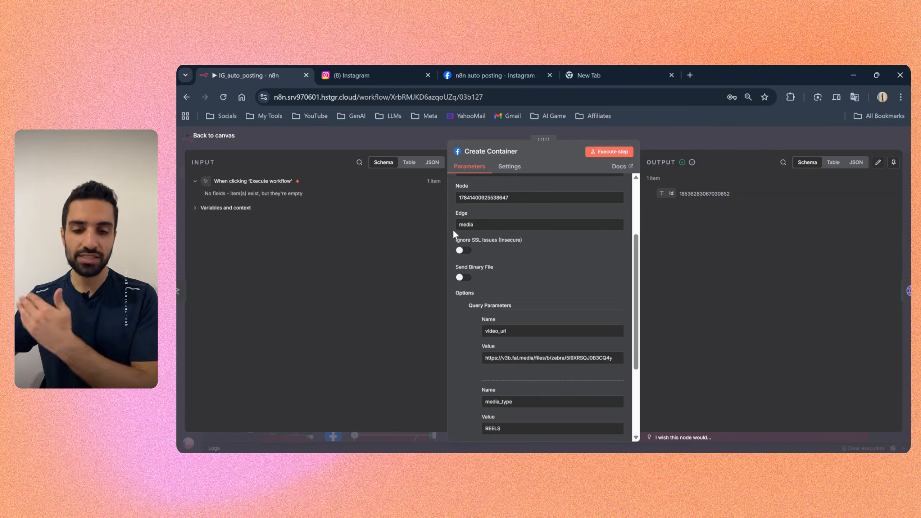
pyautogui.scroll(-2, 456, 254)
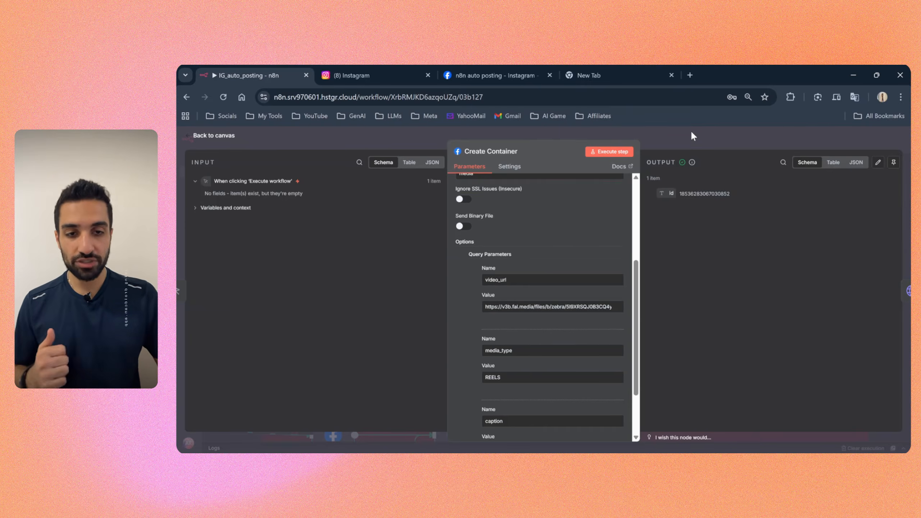
pyautogui.click(679, 134)
# Step: Open the unconnected Facebook Graph API node, paste the Instagram account ID as its Node value and set its Edge to media
pyautogui.scroll(-2, 860, 287)
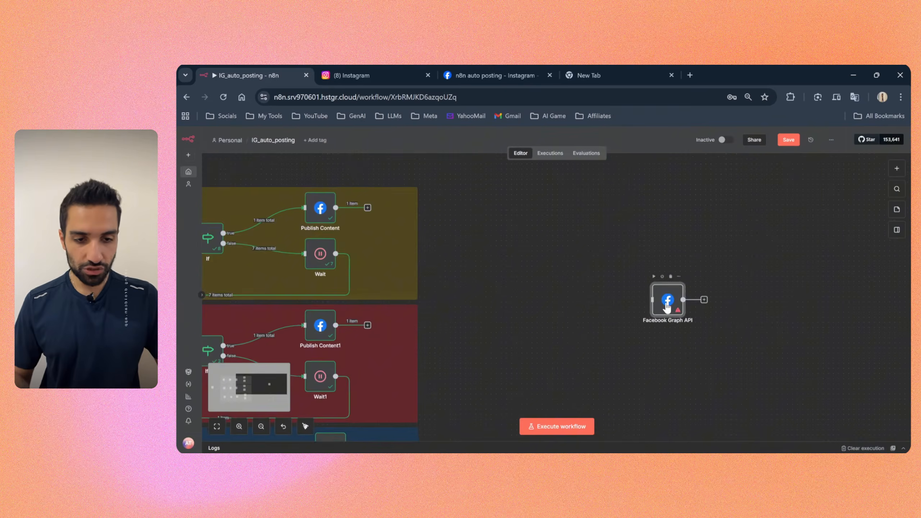
pyautogui.doubleClick(667, 305)
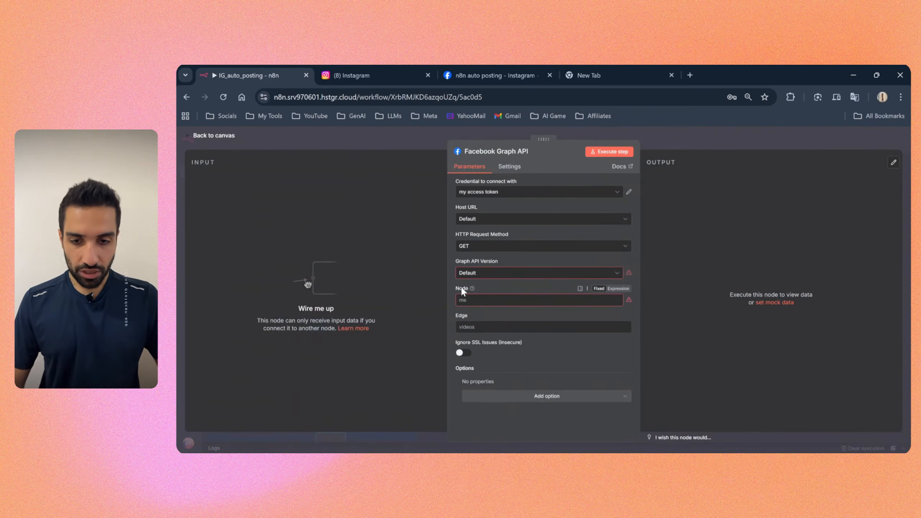
pyautogui.click(477, 301)
pyautogui.hotkey('ctrl', 'v')
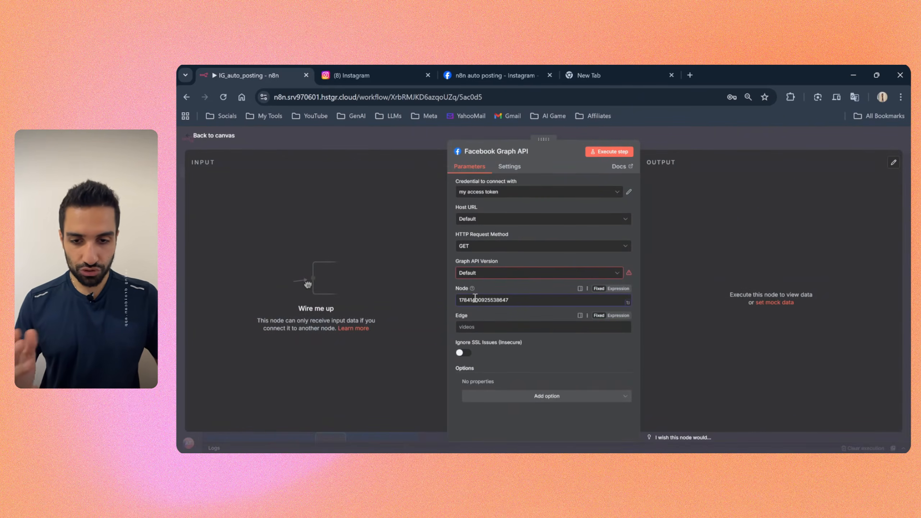
pyautogui.click(467, 326)
pyautogui.write('media')
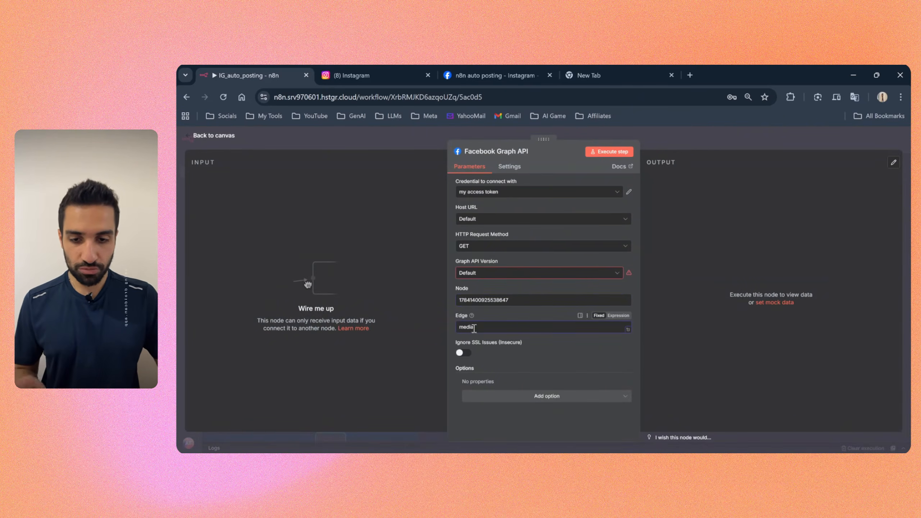
# Step: Add a Query Parameters option with a blank name and value to the Facebook Graph API node, and close its settings
pyautogui.click(540, 400)
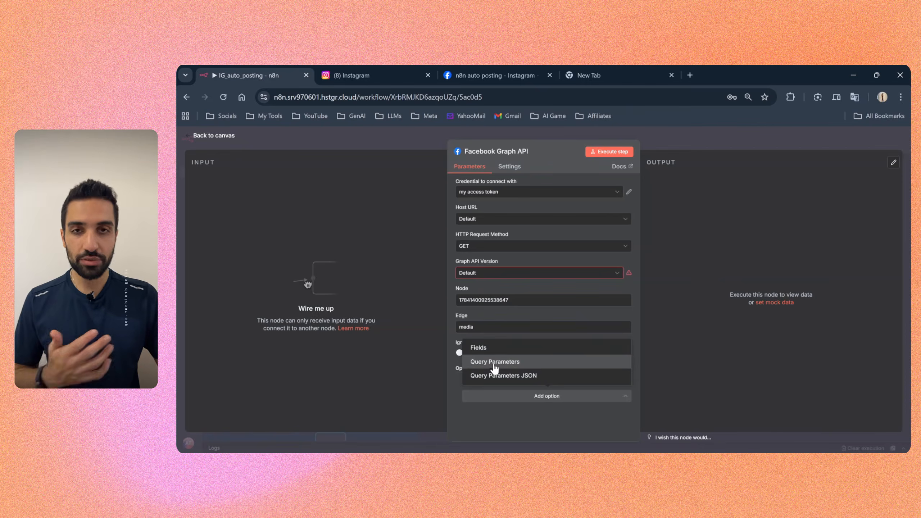
pyautogui.click(493, 362)
pyautogui.click(540, 404)
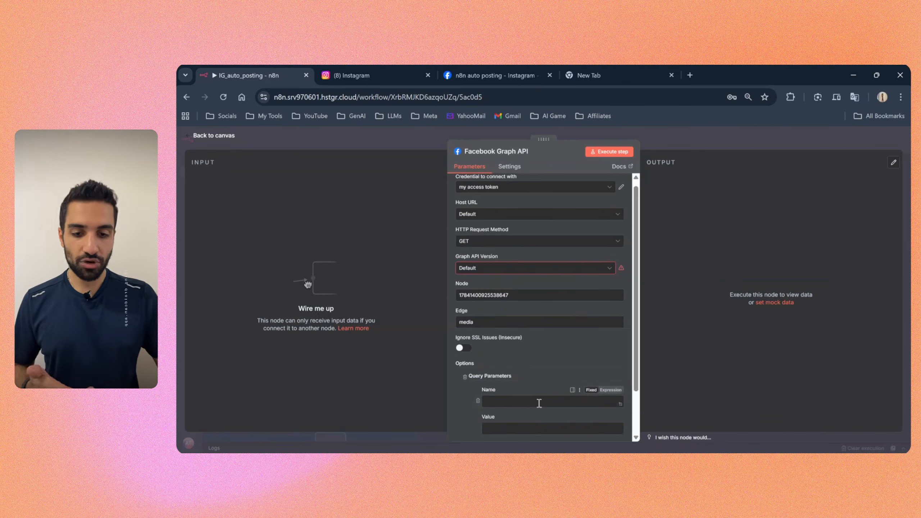
pyautogui.scroll(-3, 540, 404)
pyautogui.click(491, 348)
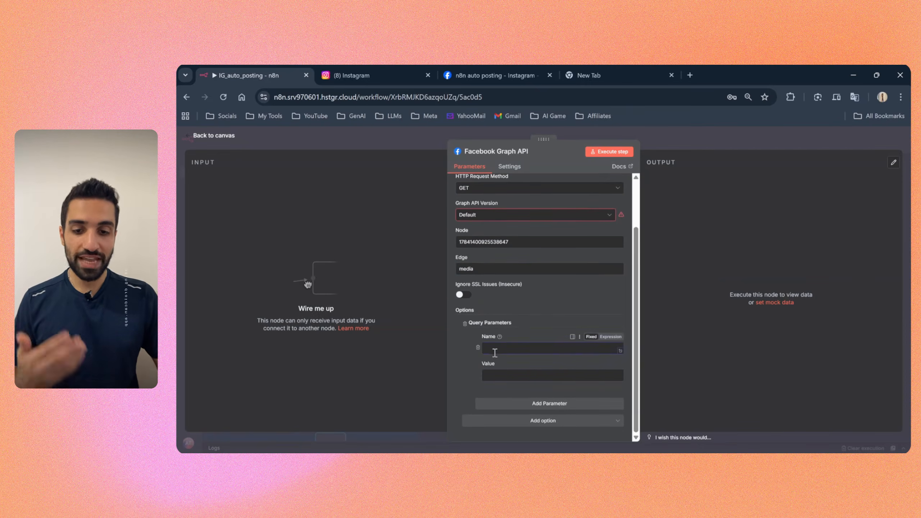
pyautogui.click(494, 376)
pyautogui.click(675, 144)
# Step: Reopen Create Container in the Posting Reels section and examine the video_url query parameter and its video link value
pyautogui.moveTo(468, 292); pyautogui.dragTo(814, 304)
pyautogui.scroll(1, 526, 275)
pyautogui.scroll(1, 293, 245)
pyautogui.scroll(3, 293, 245)
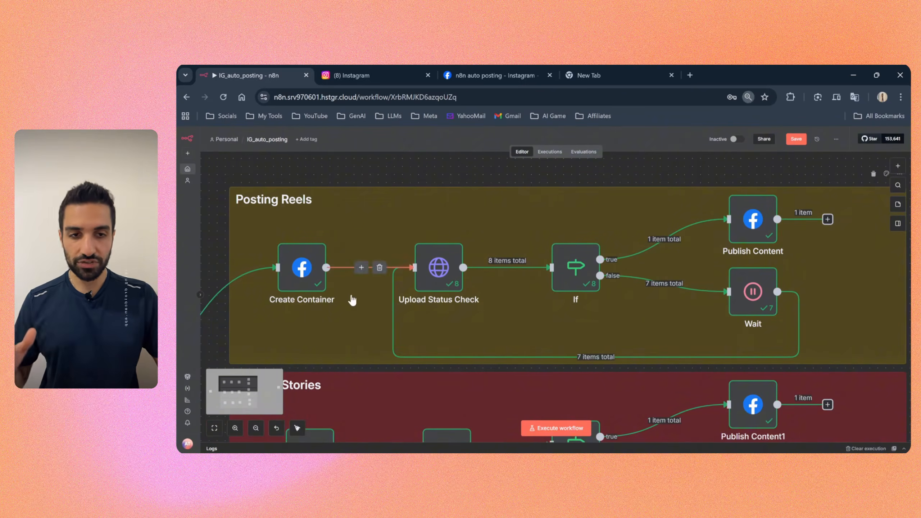
pyautogui.doubleClick(307, 272)
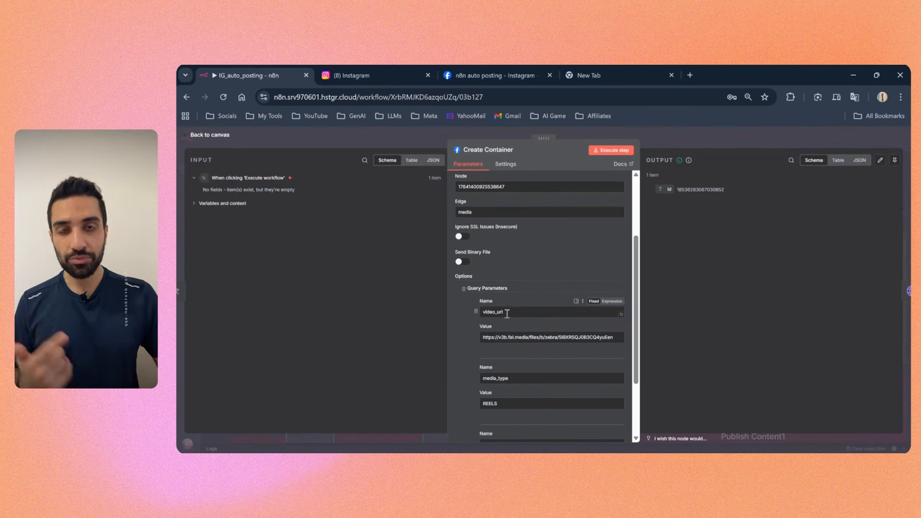
pyautogui.moveTo(503, 312); pyautogui.dragTo(485, 311)
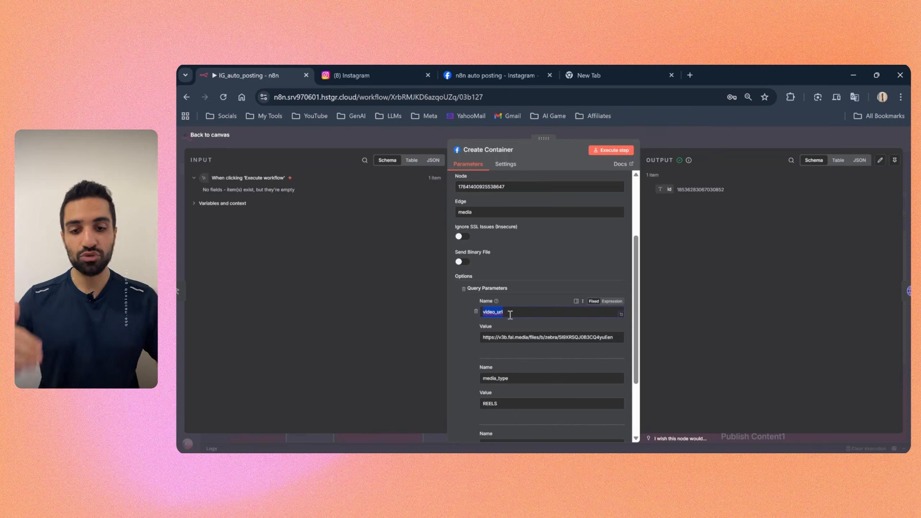
pyautogui.click(458, 323)
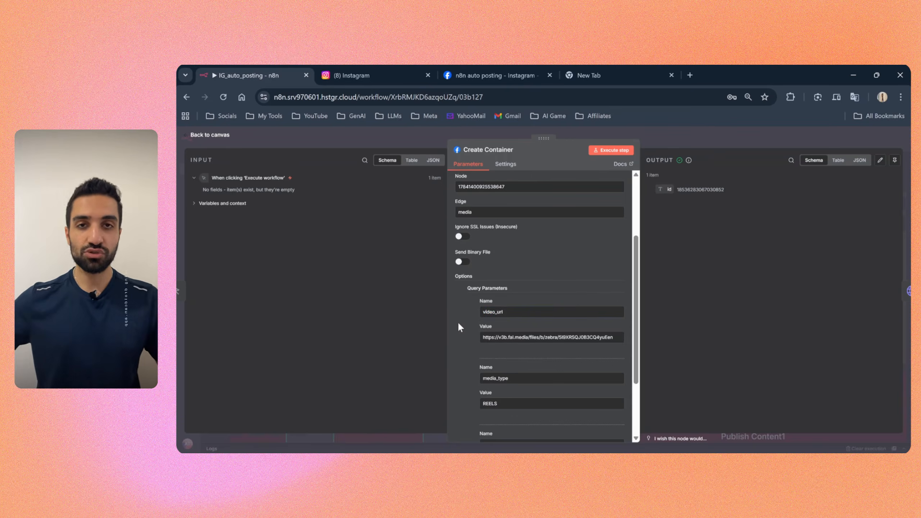
pyautogui.moveTo(506, 312); pyautogui.dragTo(614, 338)
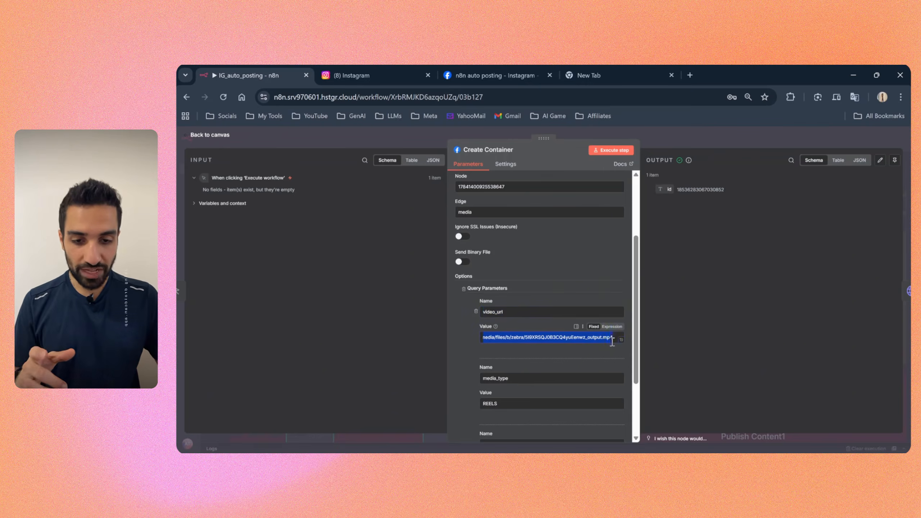
pyautogui.click(511, 338)
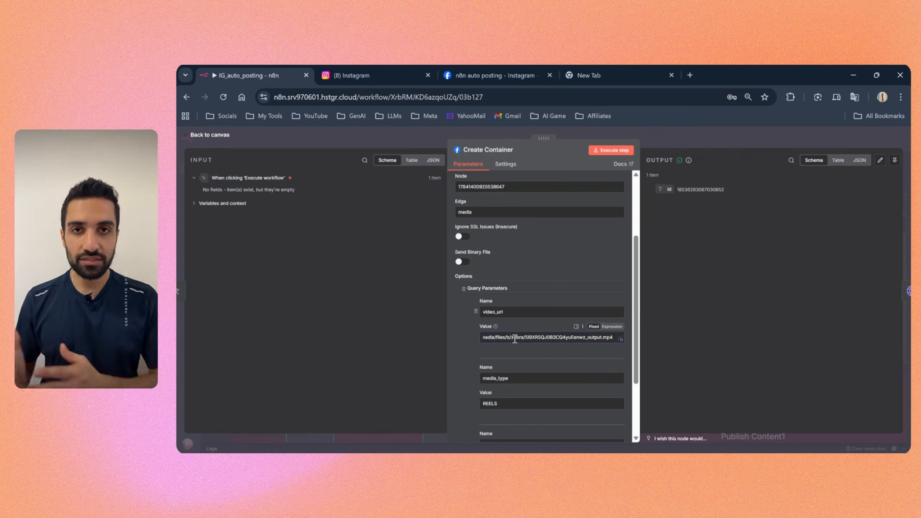
pyautogui.click(463, 342)
# Step: Examine the names and values of Create Container's media_type and caption query parameters
pyautogui.scroll(-2, 462, 342)
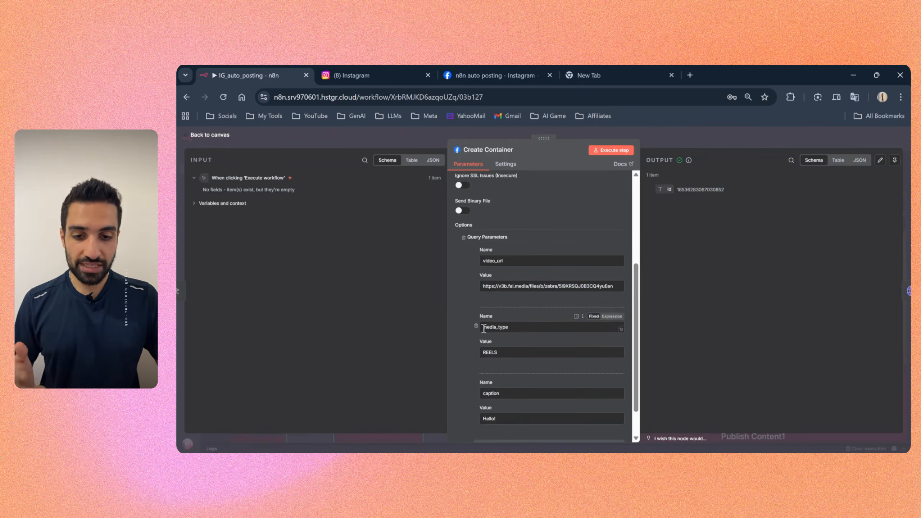
pyautogui.moveTo(512, 328); pyautogui.dragTo(483, 327)
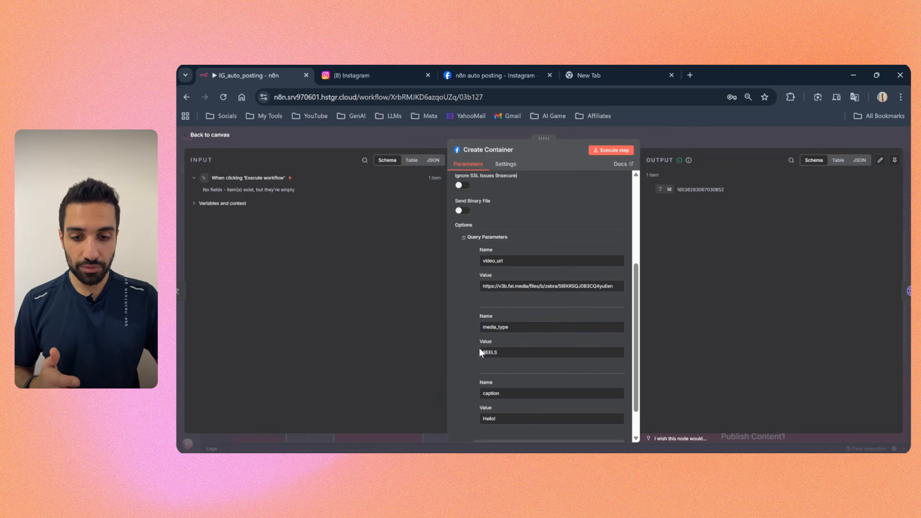
pyautogui.click(499, 352)
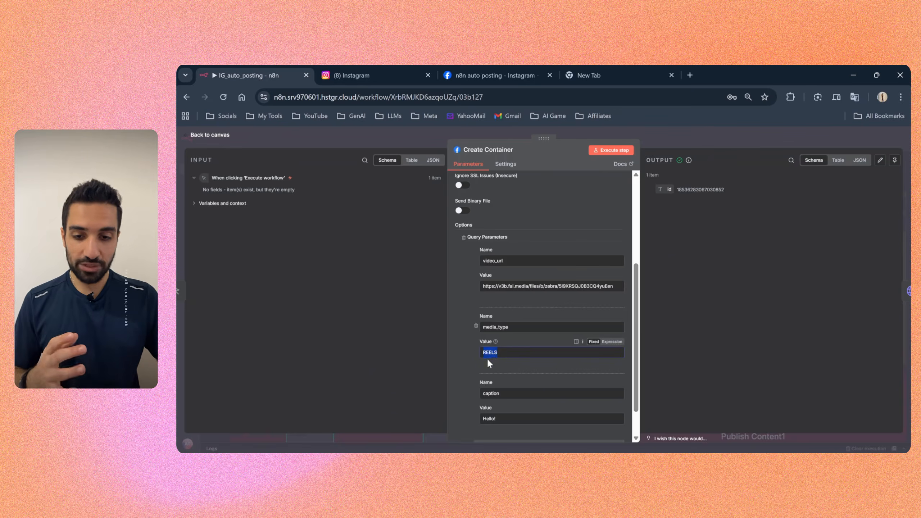
pyautogui.click(507, 355)
pyautogui.click(467, 359)
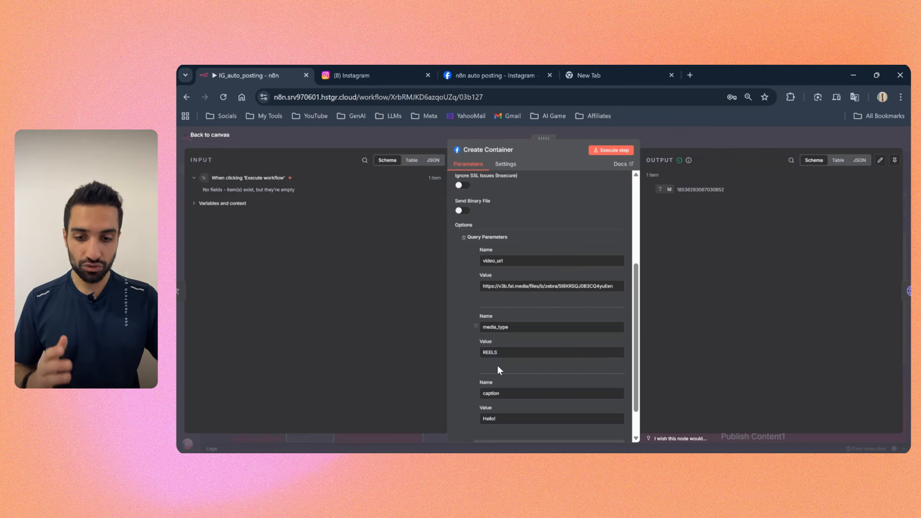
pyautogui.moveTo(502, 353)
pyautogui.mouseDown()
pyautogui.moveTo(476, 351)
pyautogui.moveTo(495, 354)
pyautogui.mouseUp()
pyautogui.click(469, 375)
pyautogui.scroll(-1, 469, 375)
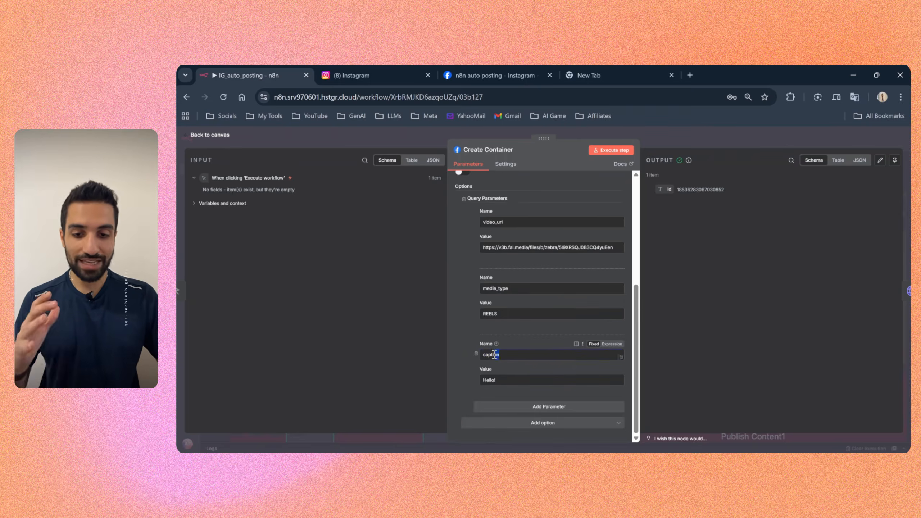
pyautogui.scroll(5, 492, 365)
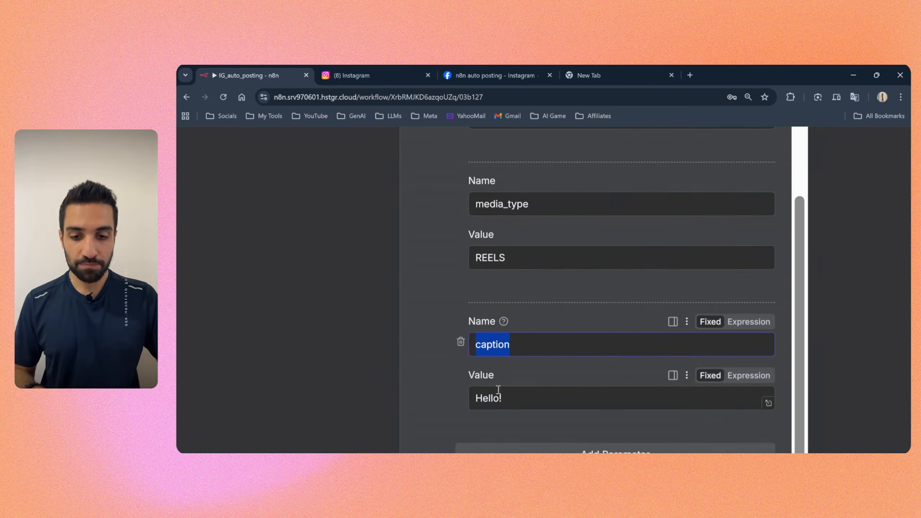
pyautogui.moveTo(509, 399); pyautogui.dragTo(466, 398)
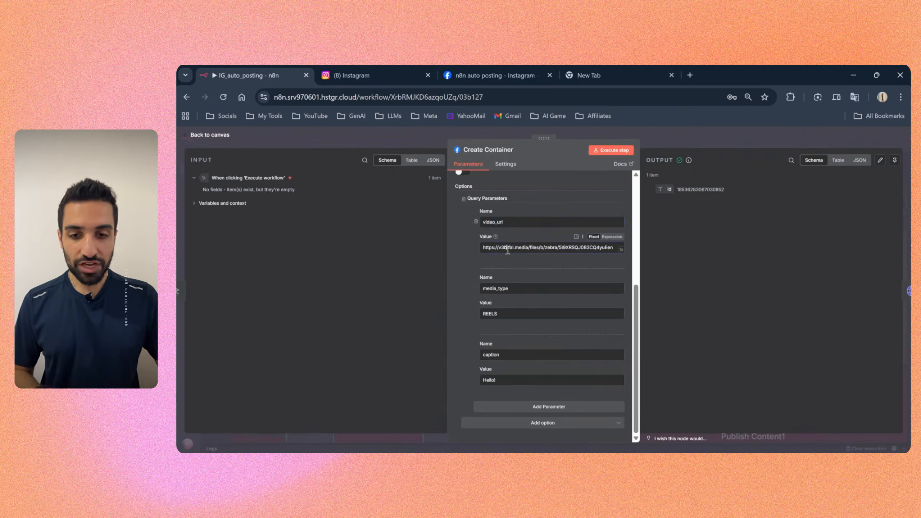
# Step: Review the video link, media type and caption values once more along with the output ID, and close the Create Container settings
pyautogui.doubleClick(492, 222)
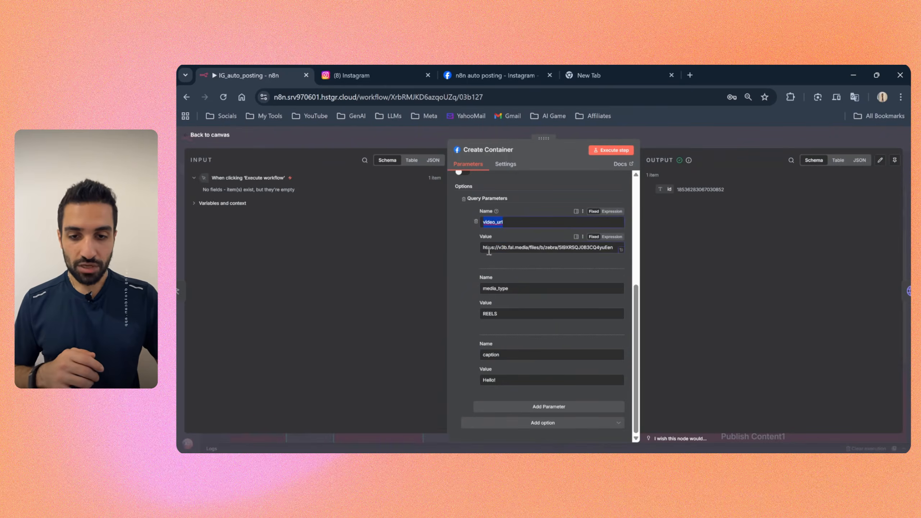
pyautogui.moveTo(482, 247); pyautogui.dragTo(617, 253)
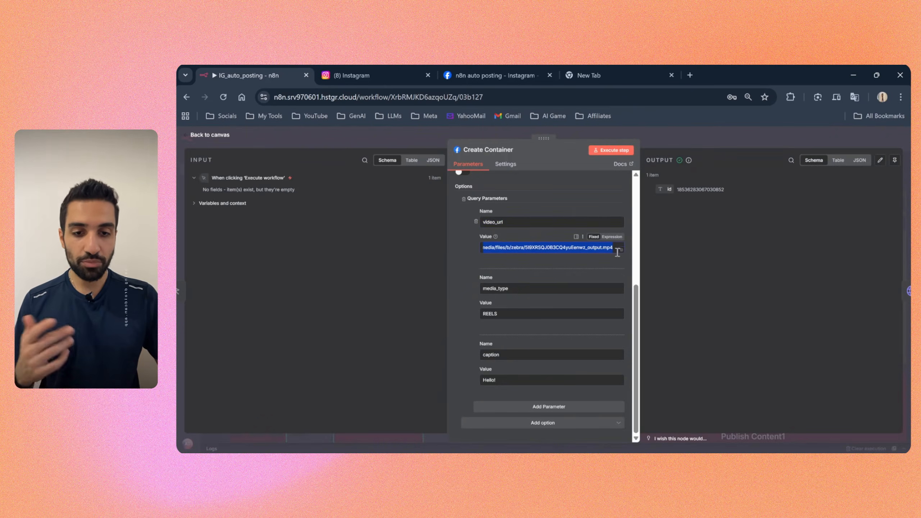
pyautogui.click(460, 277)
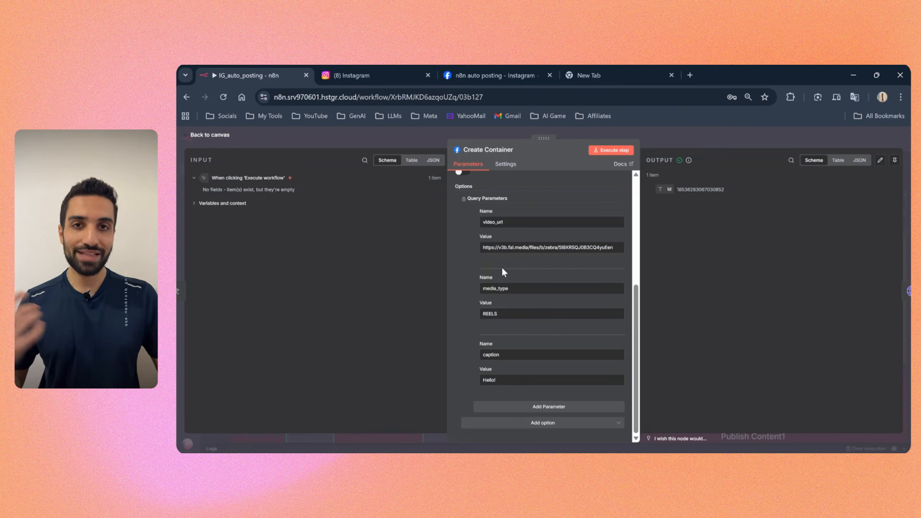
pyautogui.doubleClick(534, 247)
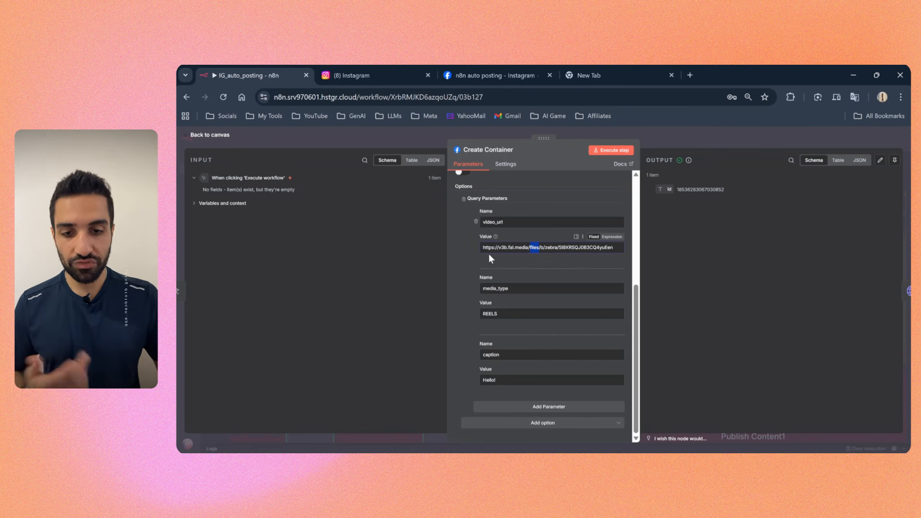
pyautogui.click(471, 263)
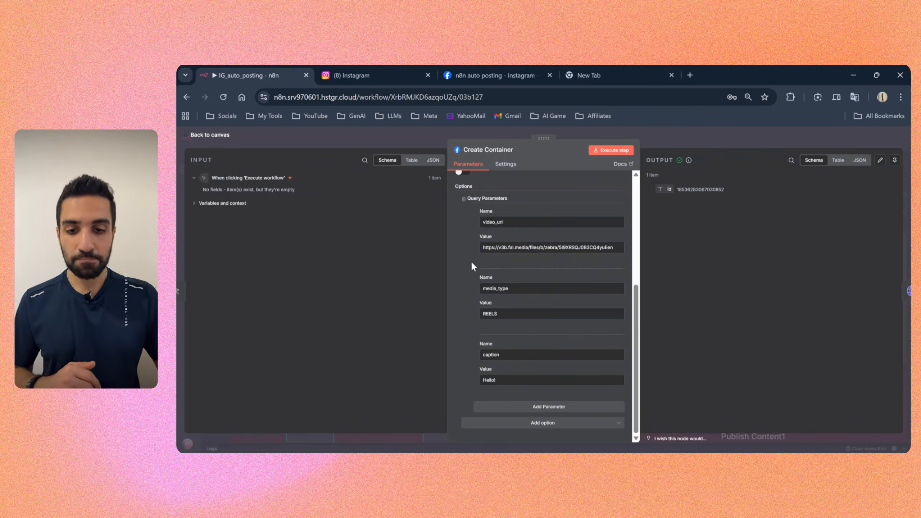
pyautogui.moveTo(498, 314); pyautogui.dragTo(485, 345)
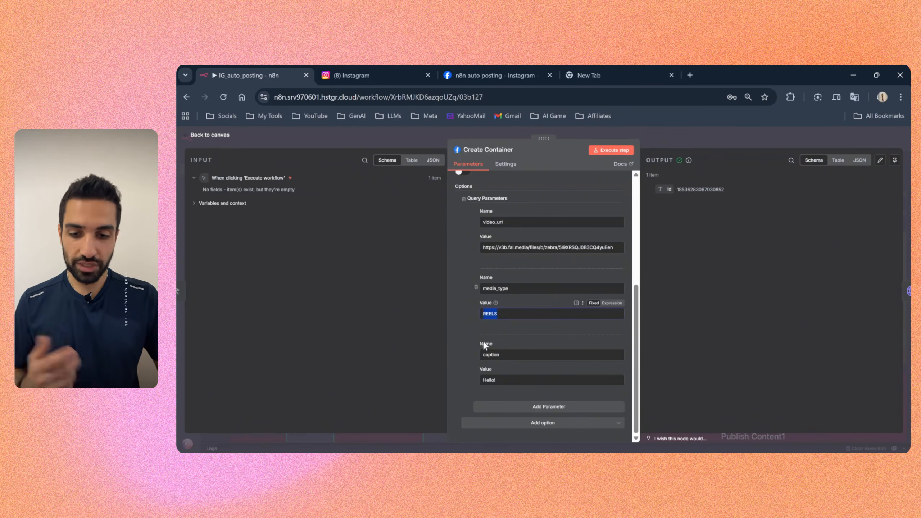
pyautogui.click(497, 381)
pyautogui.doubleClick(497, 382)
pyautogui.click(468, 383)
pyautogui.scroll(5, 544, 238)
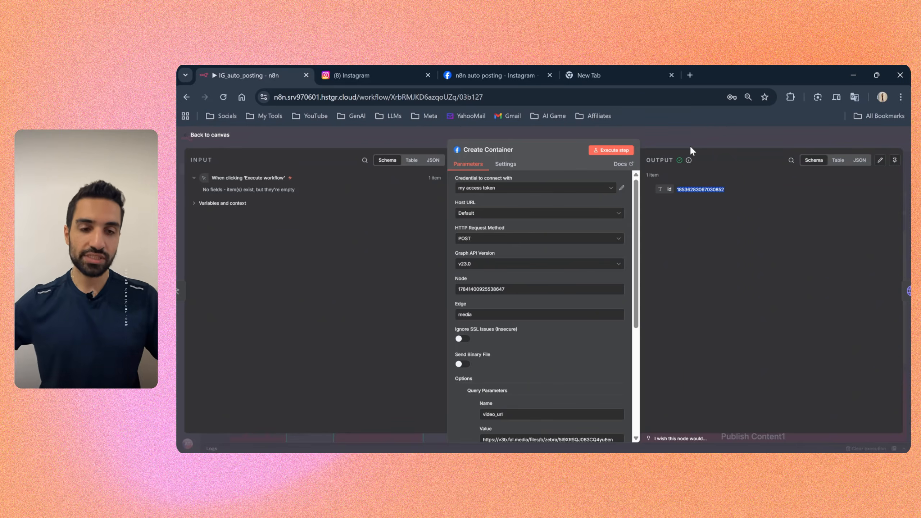
pyautogui.click(682, 136)
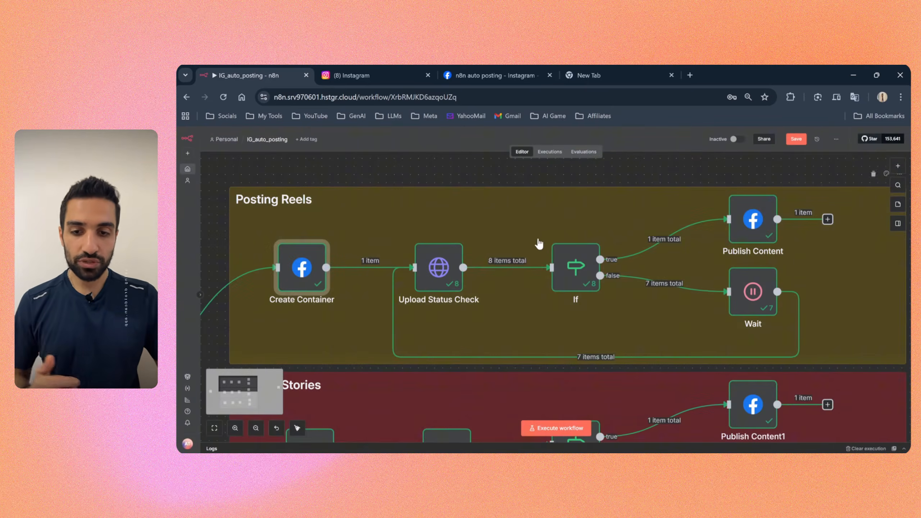
# Step: Look at the Publish Content node's settings in the Posting Reels section and return to the canvas
pyautogui.click(746, 230)
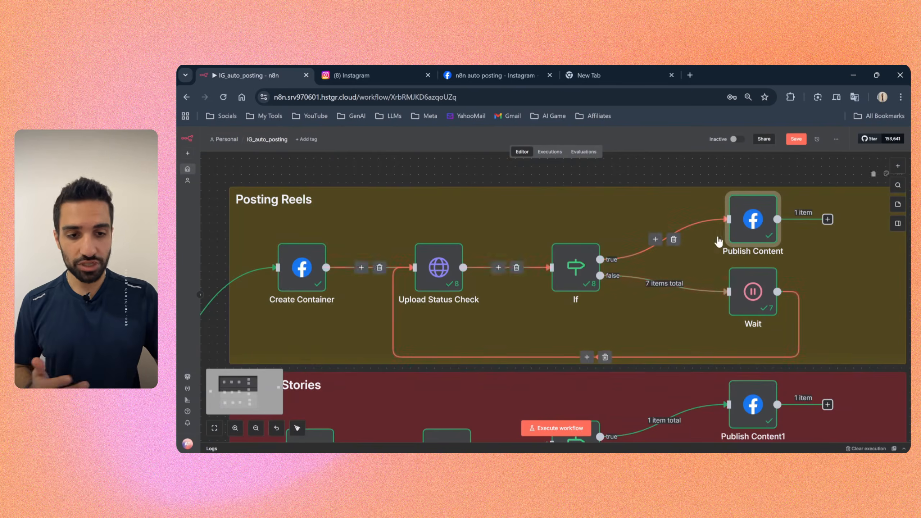
pyautogui.doubleClick(745, 225)
pyautogui.click(652, 140)
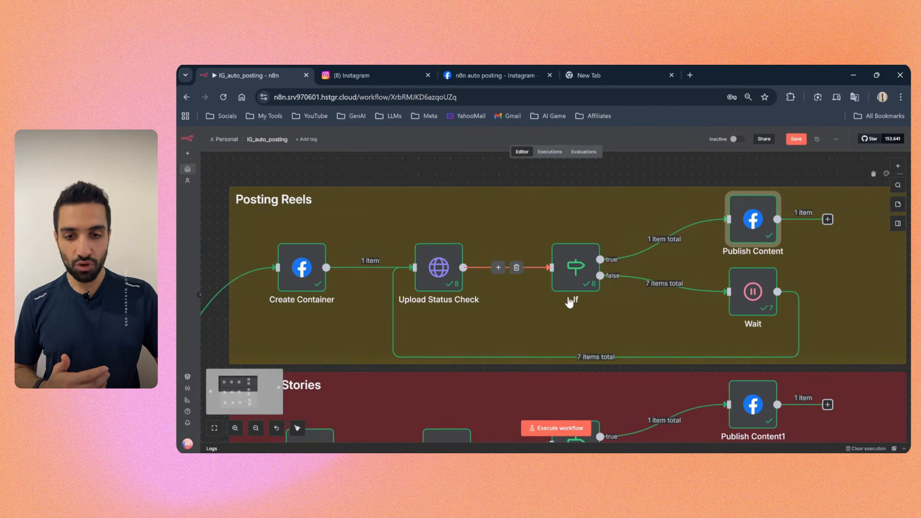
# Step: Set the Posting Reels Publish Content node's credential to my access token and return to the canvas
pyautogui.doubleClick(756, 228)
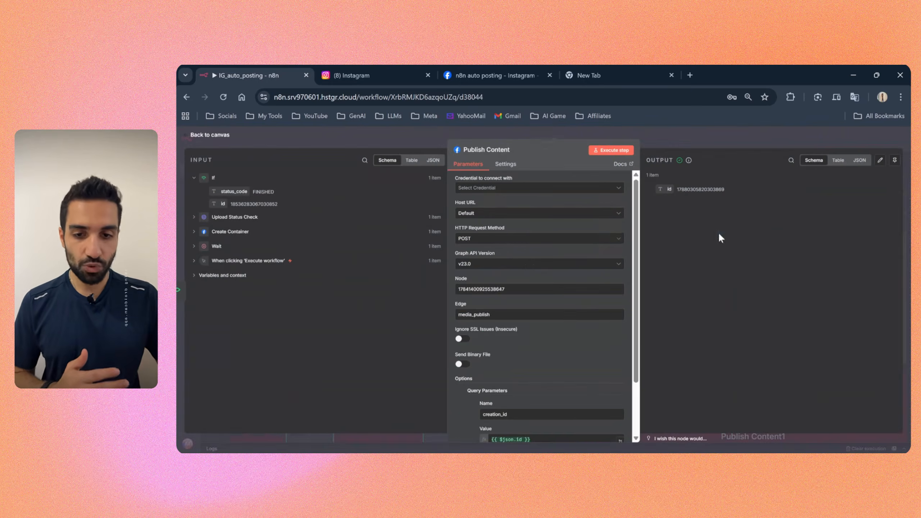
pyautogui.click(508, 187)
pyautogui.click(493, 209)
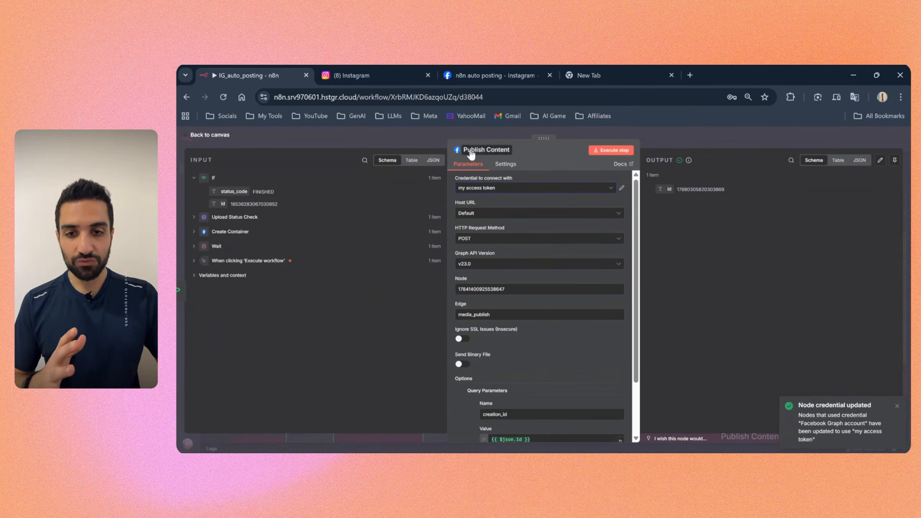
pyautogui.click(678, 127)
# Step: Move the unconnected Facebook Graph API node a little closer to the Posting Reels and Posting Stories sections
pyautogui.moveTo(842, 227); pyautogui.dragTo(699, 263)
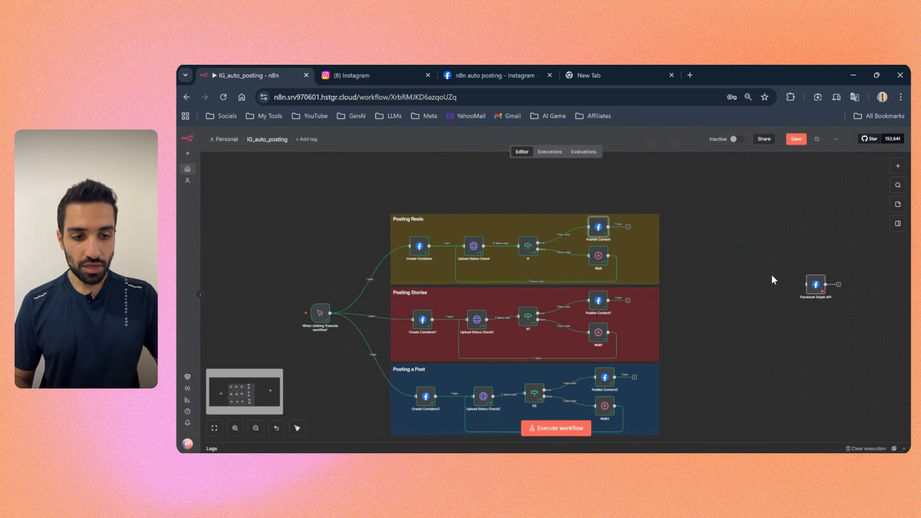
pyautogui.moveTo(815, 289); pyautogui.dragTo(776, 274)
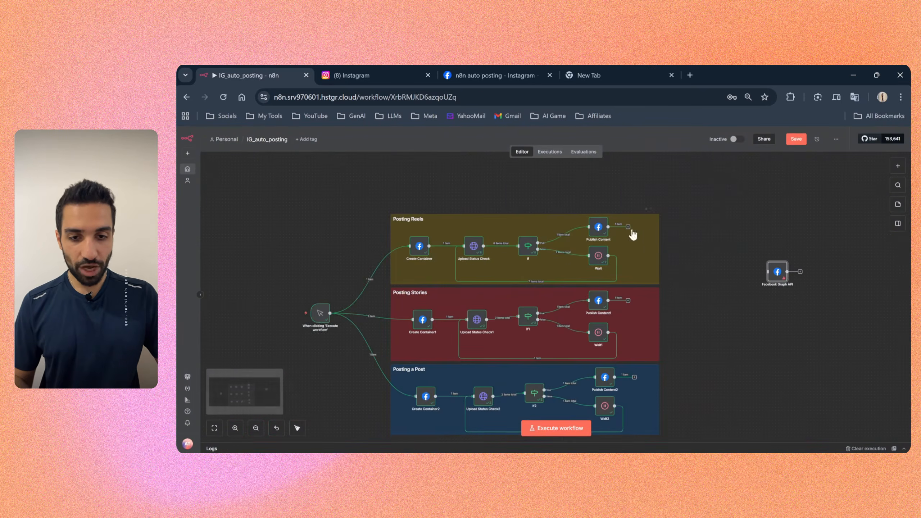
# Step: Reopen Publish Content in the Posting Reels section and examine its credential and media_publish edge
pyautogui.doubleClick(597, 228)
pyautogui.click(468, 189)
pyautogui.click(459, 206)
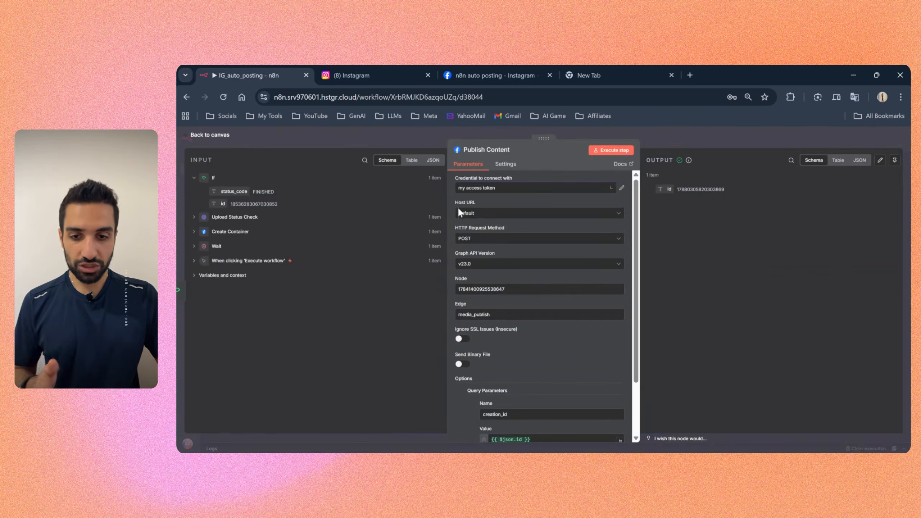
pyautogui.scroll(-2, 470, 233)
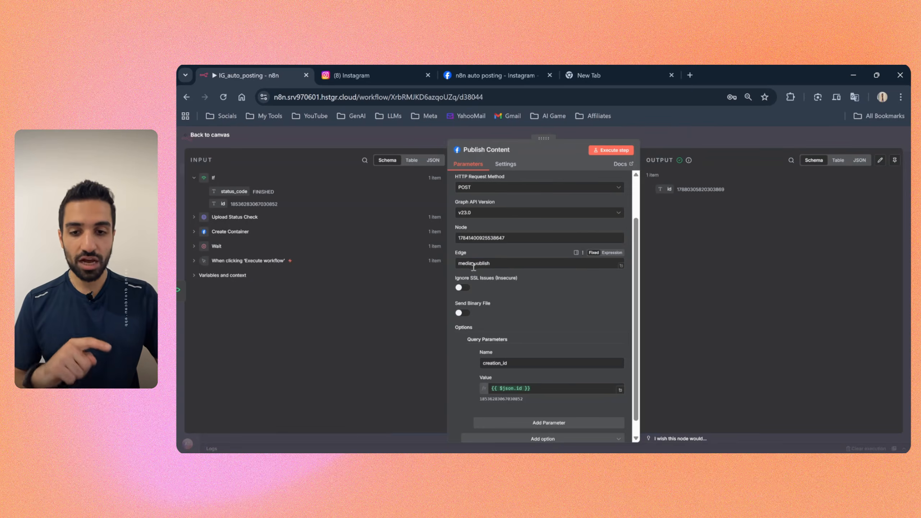
pyautogui.click(497, 268)
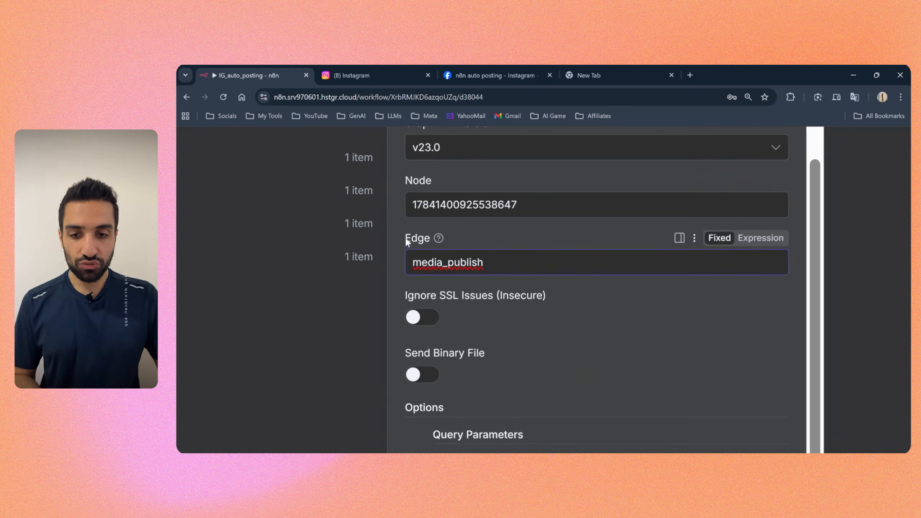
pyautogui.moveTo(505, 265); pyautogui.dragTo(399, 268)
pyautogui.click(400, 276)
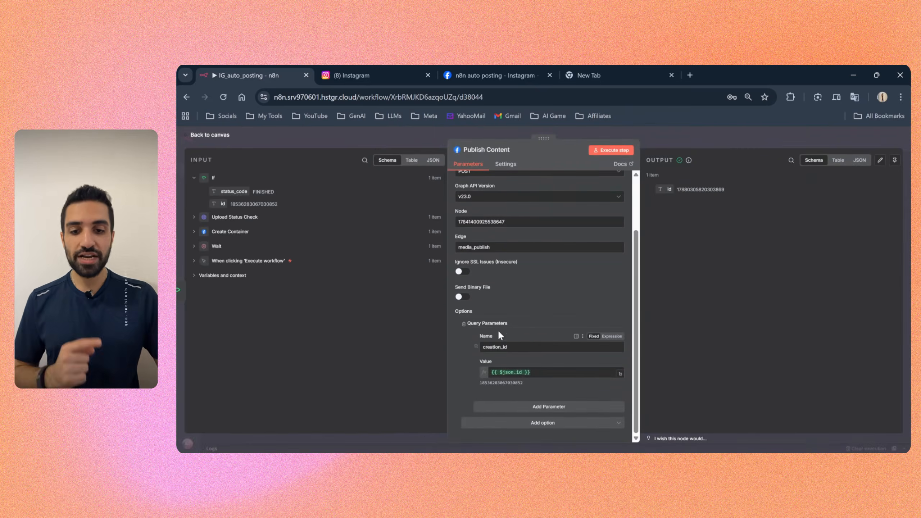
# Step: Examine Publish Content's creation_id query parameter, including the {{ $json.id }} value expression and the ID it resolves to
pyautogui.click(509, 350)
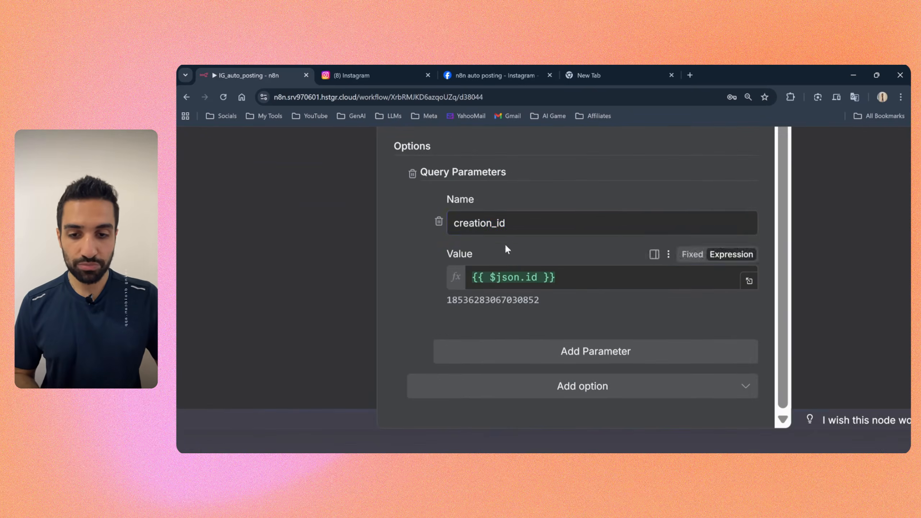
pyautogui.moveTo(513, 347); pyautogui.dragTo(482, 347)
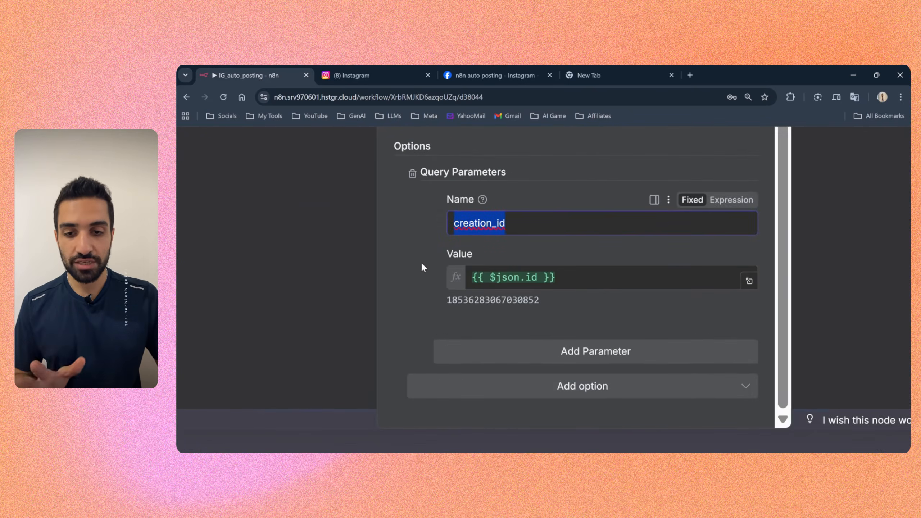
pyautogui.moveTo(528, 233); pyautogui.dragTo(446, 227)
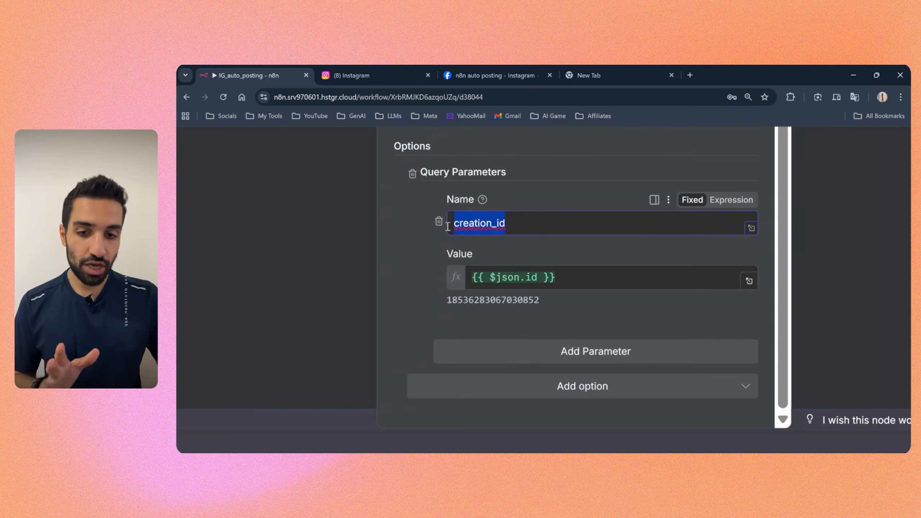
pyautogui.moveTo(561, 280); pyautogui.dragTo(468, 277)
pyautogui.click(467, 257)
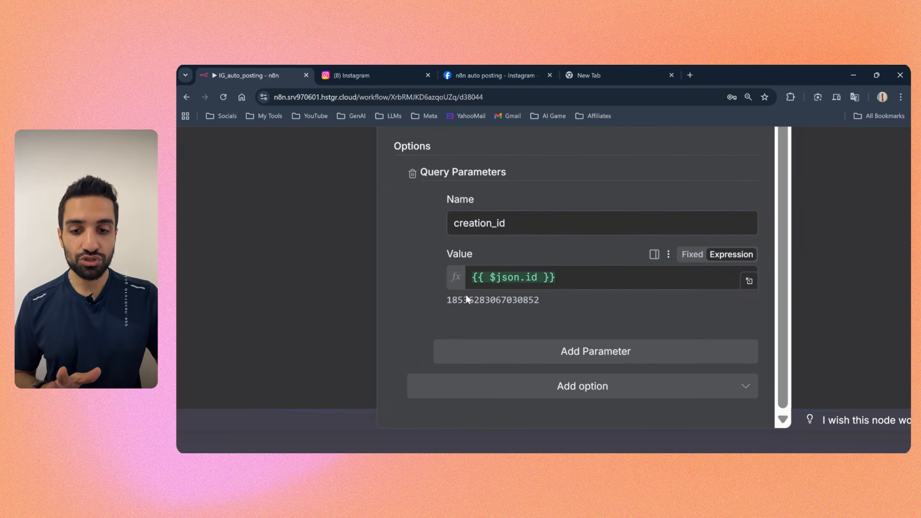
pyautogui.doubleClick(505, 301)
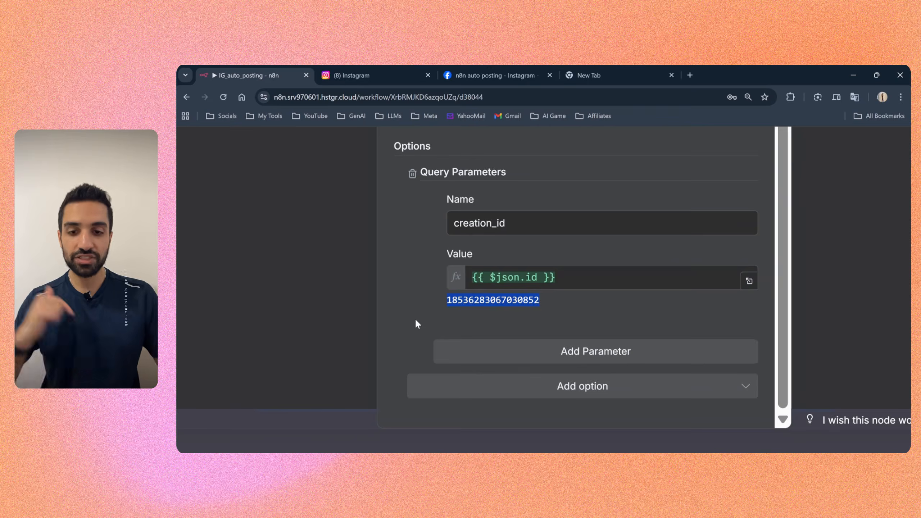
pyautogui.scroll(-5, 420, 318)
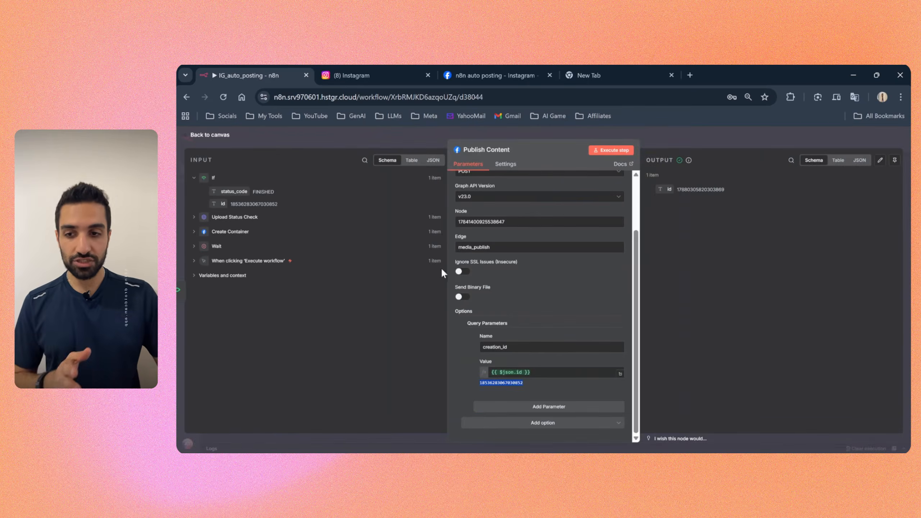
# Step: Expand Create Container in Publish Content's input data and try to map its id to the creation_id value
pyautogui.click(220, 232)
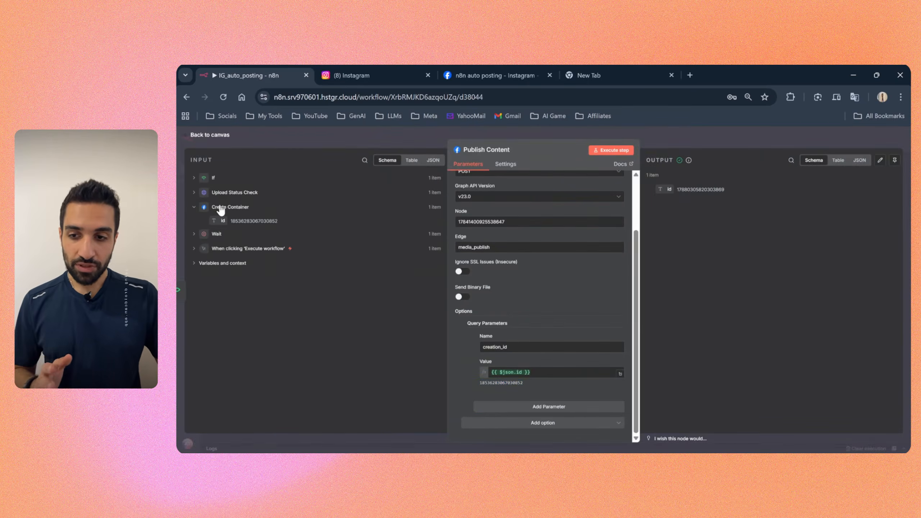
pyautogui.moveTo(229, 220); pyautogui.dragTo(531, 377)
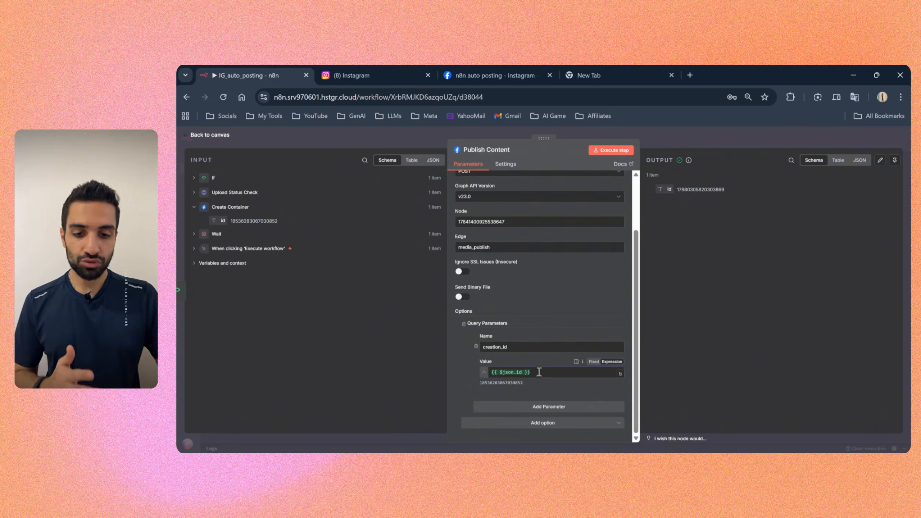
pyautogui.click(459, 362)
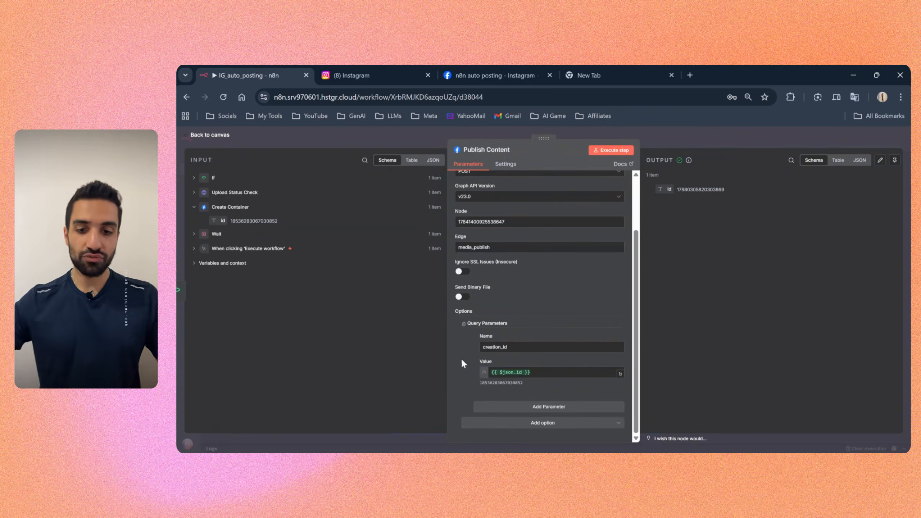
# Step: Review Publish Content's creation_id parameter, media_publish edge and node ID once more, and close the node's settings
pyautogui.moveTo(515, 348); pyautogui.dragTo(482, 347)
pyautogui.moveTo(543, 373); pyautogui.dragTo(469, 375)
pyautogui.click(465, 375)
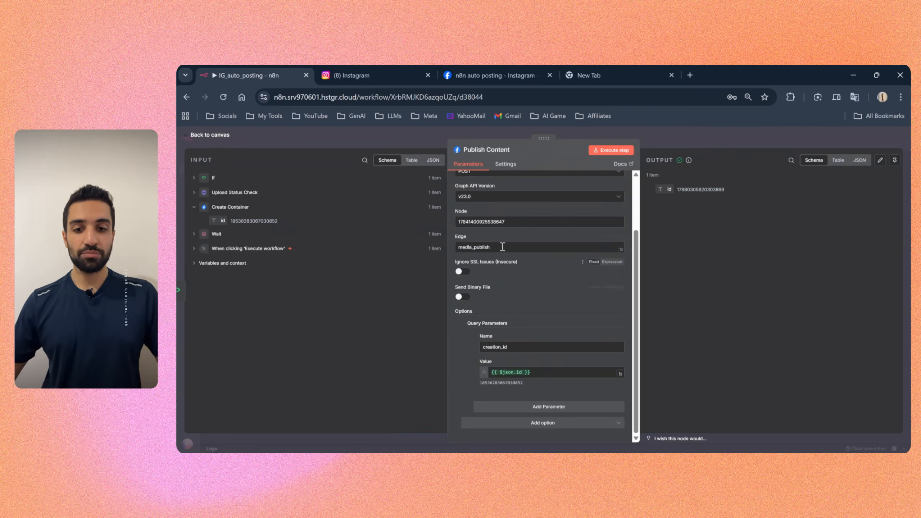
pyautogui.moveTo(502, 247); pyautogui.dragTo(456, 246)
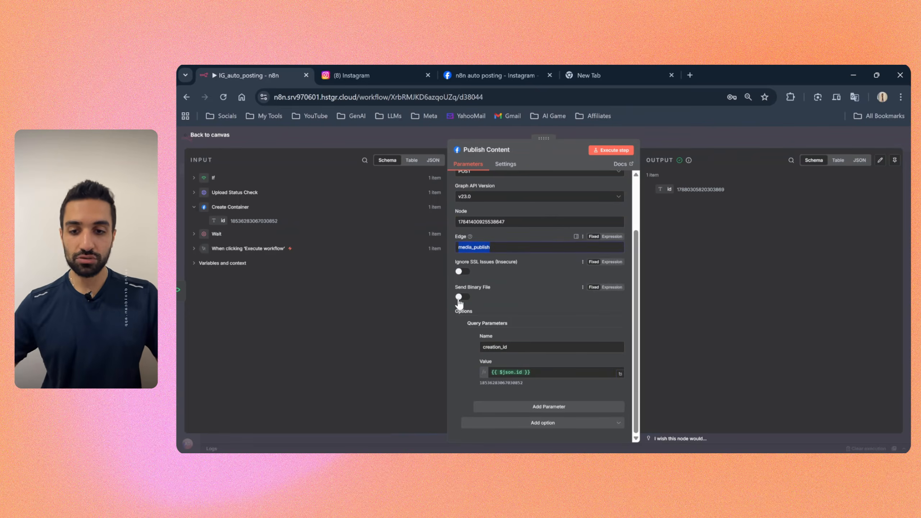
pyautogui.moveTo(505, 222); pyautogui.dragTo(452, 223)
pyautogui.click(458, 374)
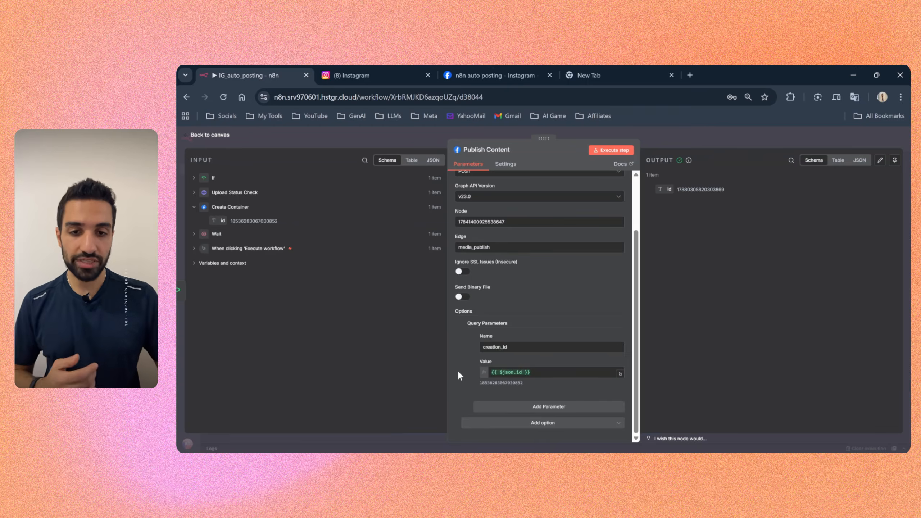
pyautogui.press('Escape')
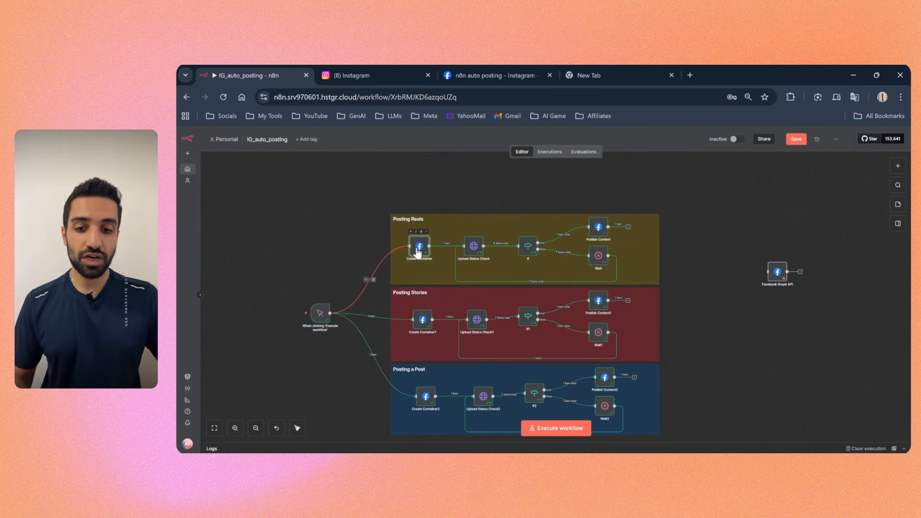
# Step: Trace the Posting Reels flow from Create Container through Upload Status Check and If, and review Publish Content's query parameters
pyautogui.moveTo(413, 253); pyautogui.dragTo(413, 247)
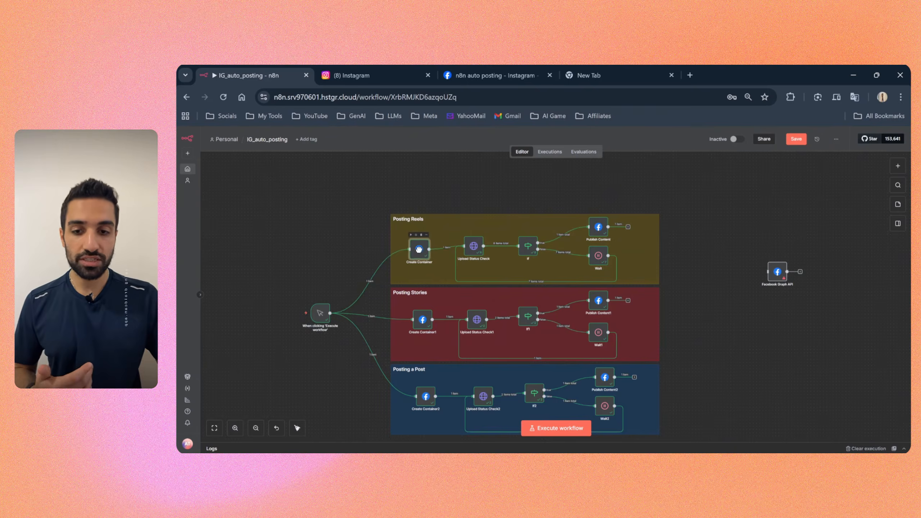
pyautogui.scroll(4, 502, 266)
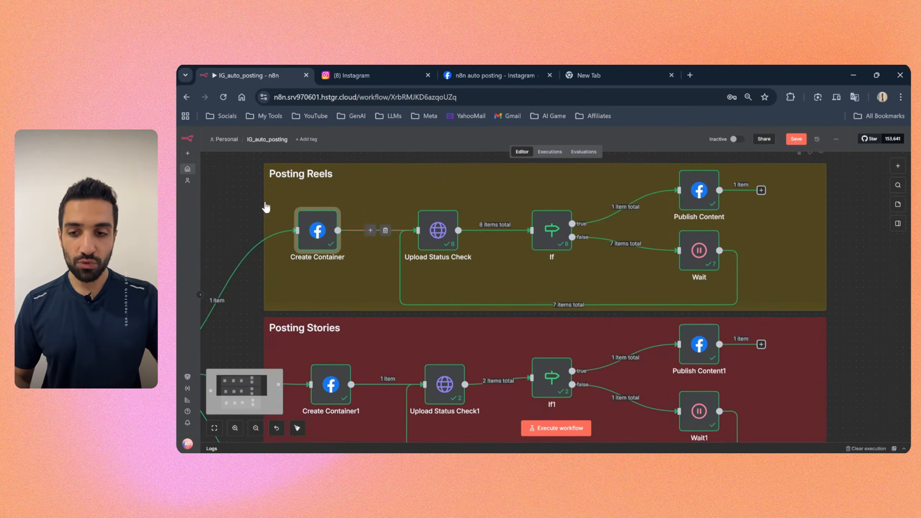
pyautogui.scroll(1, 254, 199)
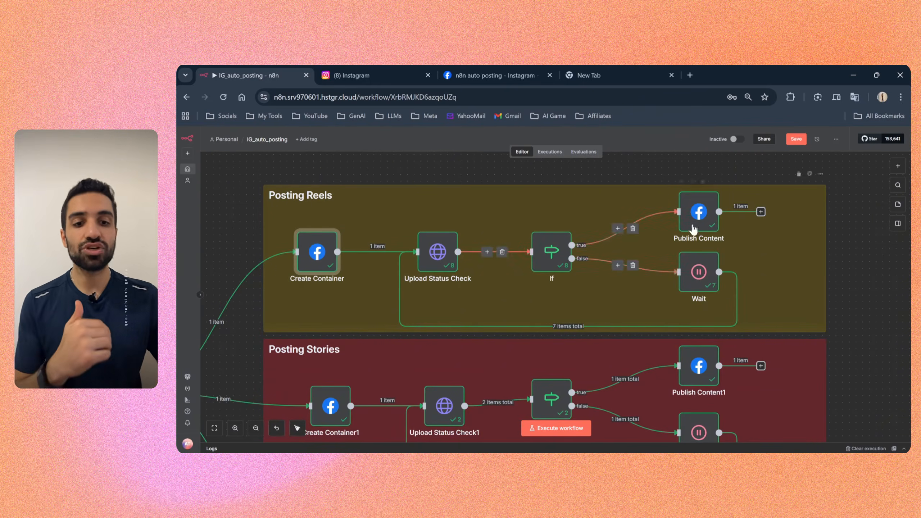
pyautogui.click(699, 213)
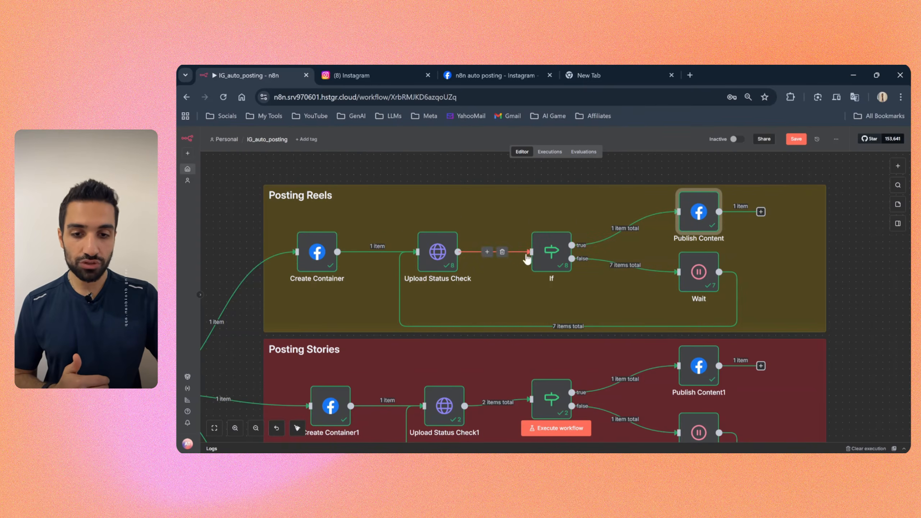
pyautogui.moveTo(442, 253); pyautogui.dragTo(435, 253)
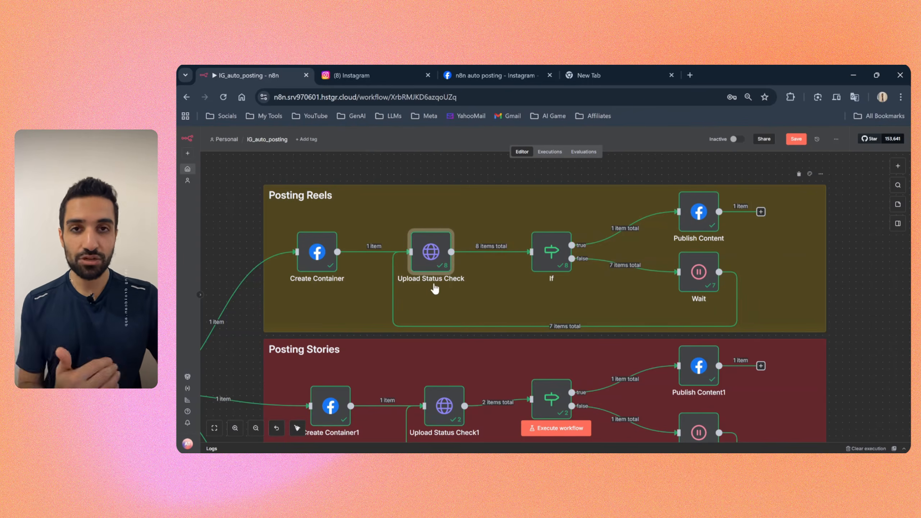
pyautogui.click(550, 250)
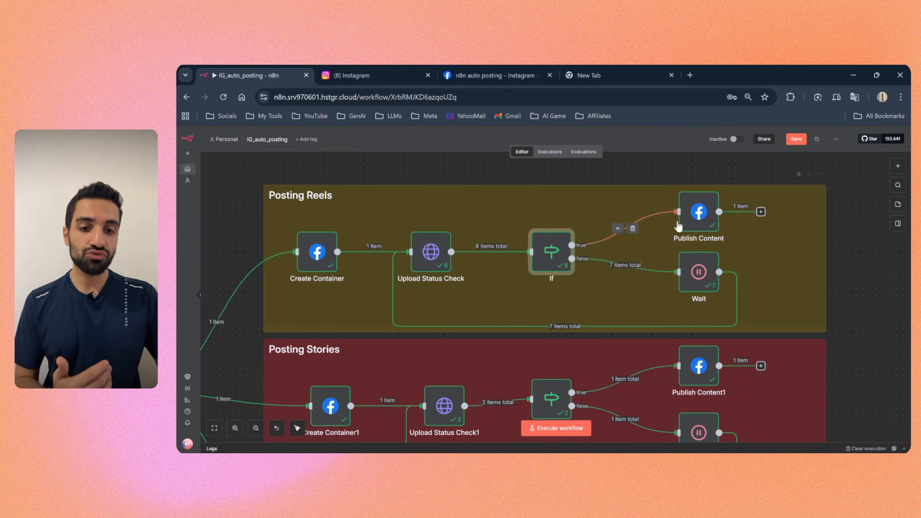
pyautogui.doubleClick(700, 213)
pyautogui.scroll(-3, 545, 297)
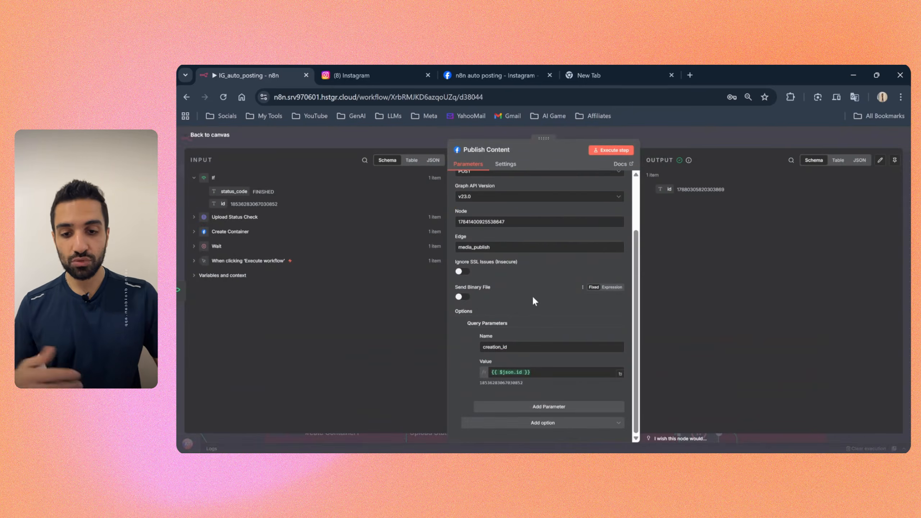
pyautogui.click(687, 134)
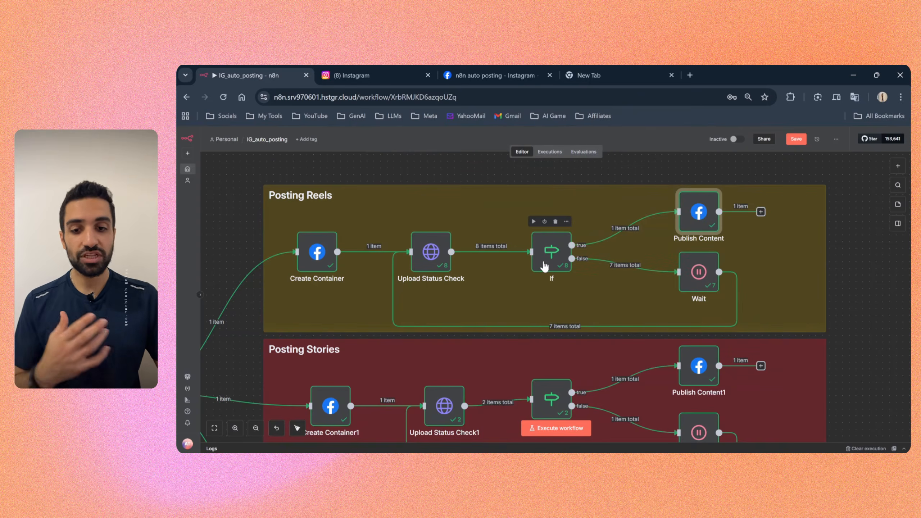
# Step: Examine the Posting Reels Wait node's wait amount and trace its loop back to Upload Status Check
pyautogui.click(694, 273)
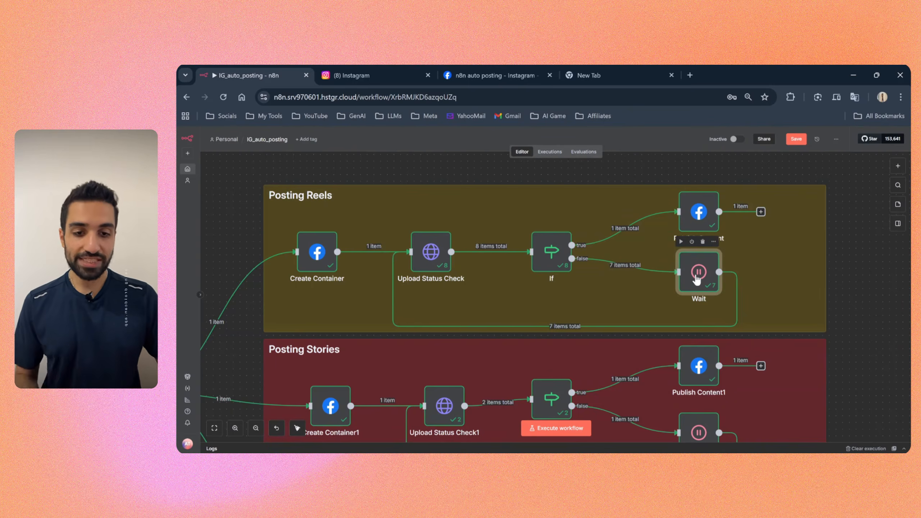
pyautogui.doubleClick(696, 279)
pyautogui.moveTo(485, 215); pyautogui.dragTo(452, 214)
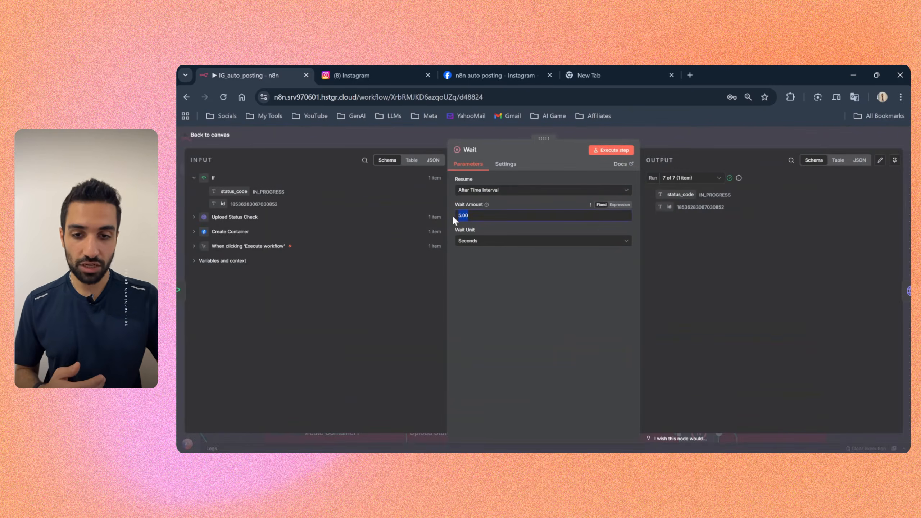
pyautogui.click(687, 143)
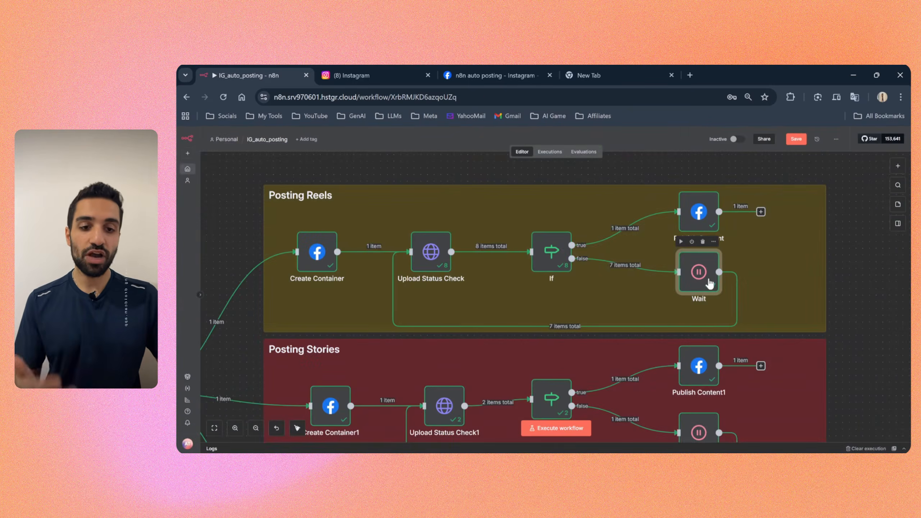
pyautogui.click(432, 259)
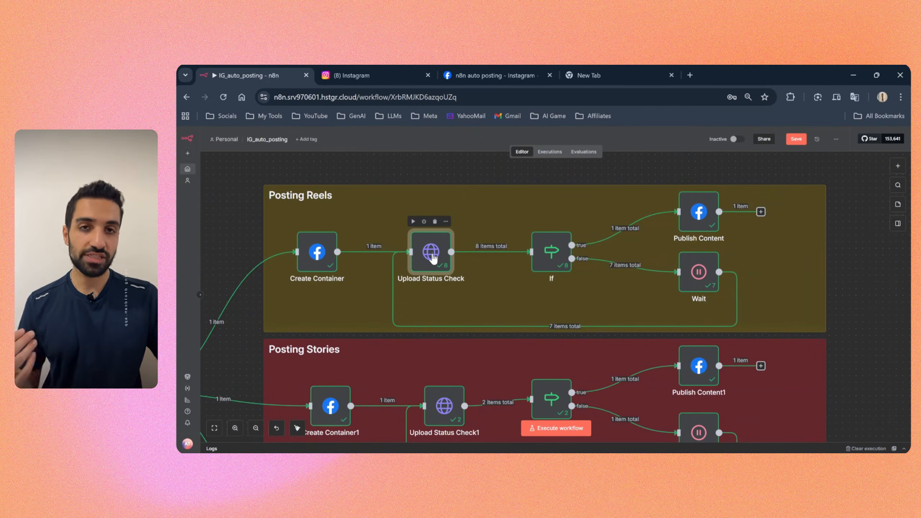
pyautogui.moveTo(698, 277); pyautogui.dragTo(700, 280)
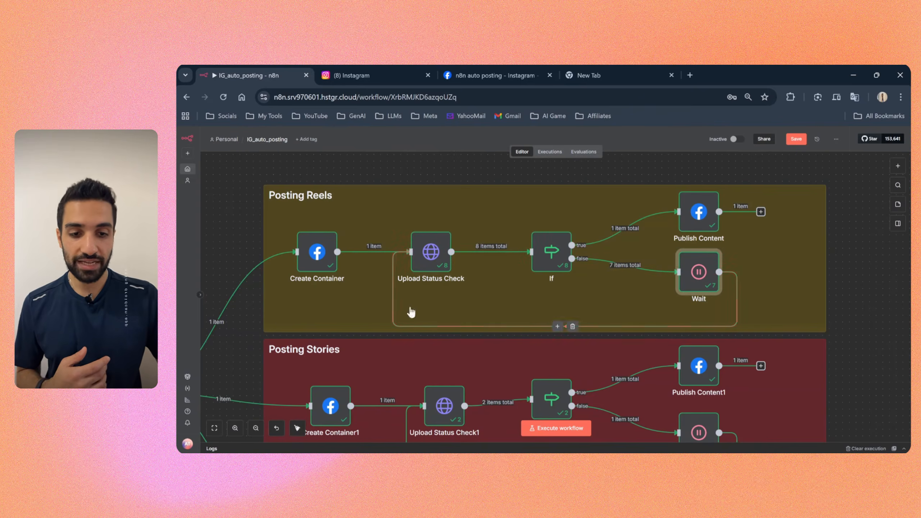
pyautogui.moveTo(432, 255)
pyautogui.mouseDown()
pyautogui.moveTo(433, 241)
pyautogui.moveTo(437, 254)
pyautogui.mouseUp()
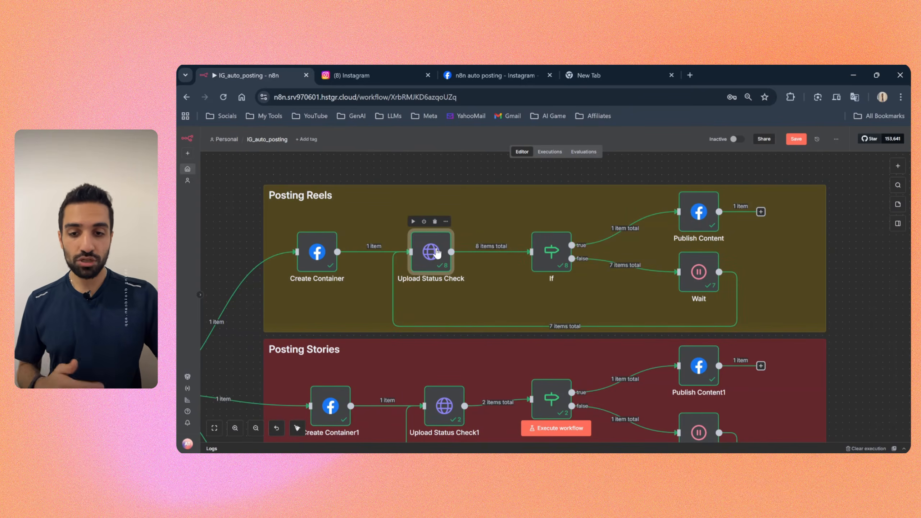
# Step: Examine the Posting Reels Upload Status Check node's request URL, its container id expression, and its query parameter name and value
pyautogui.doubleClick(437, 253)
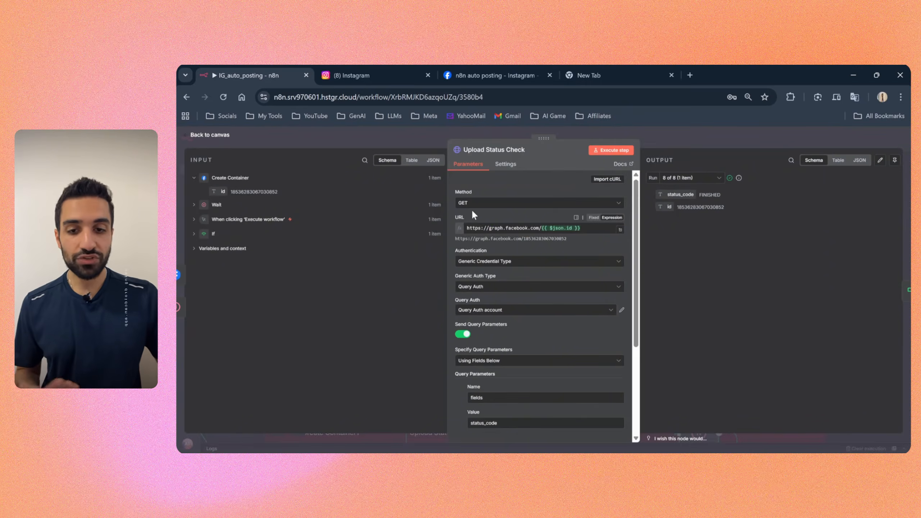
pyautogui.moveTo(467, 228); pyautogui.dragTo(583, 233)
pyautogui.click(534, 230)
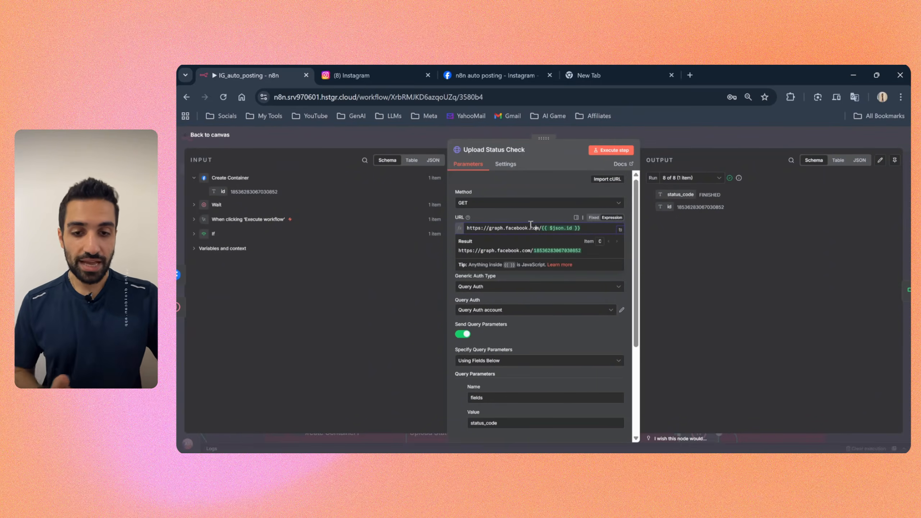
pyautogui.moveTo(541, 228); pyautogui.dragTo(565, 230)
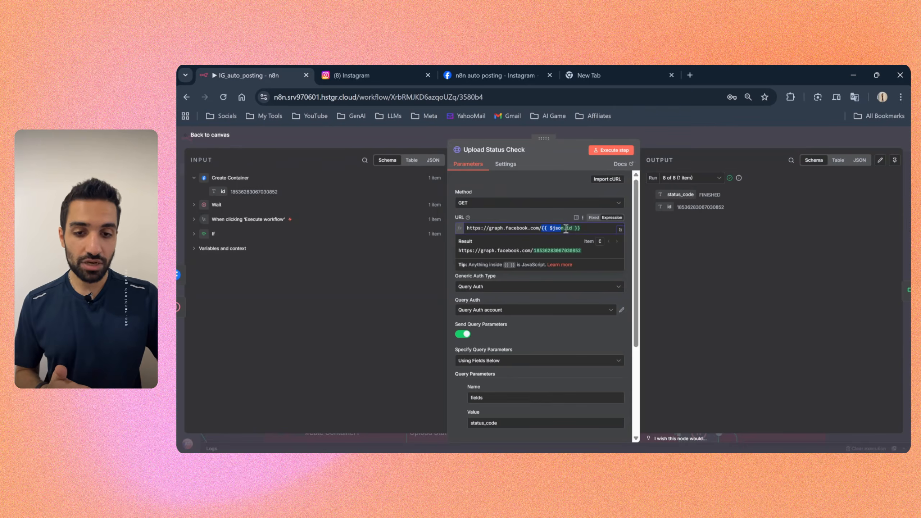
pyautogui.click(588, 230)
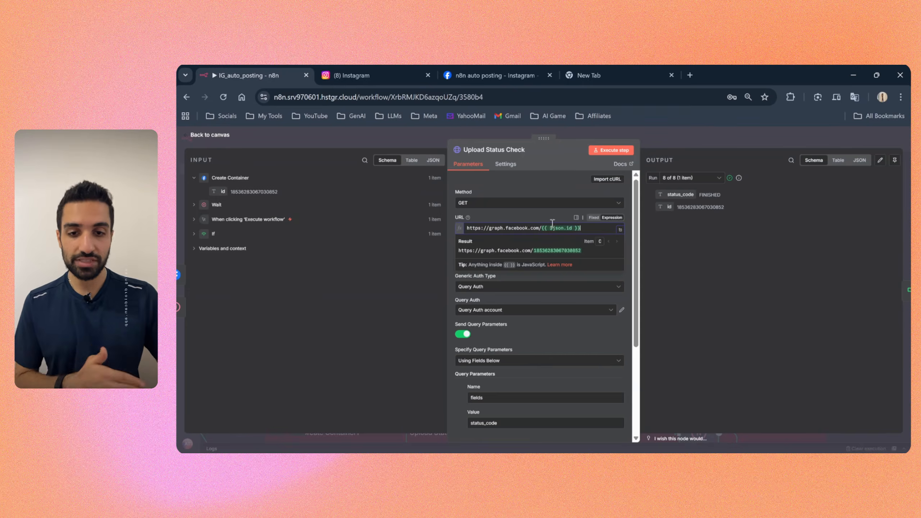
pyautogui.click(511, 218)
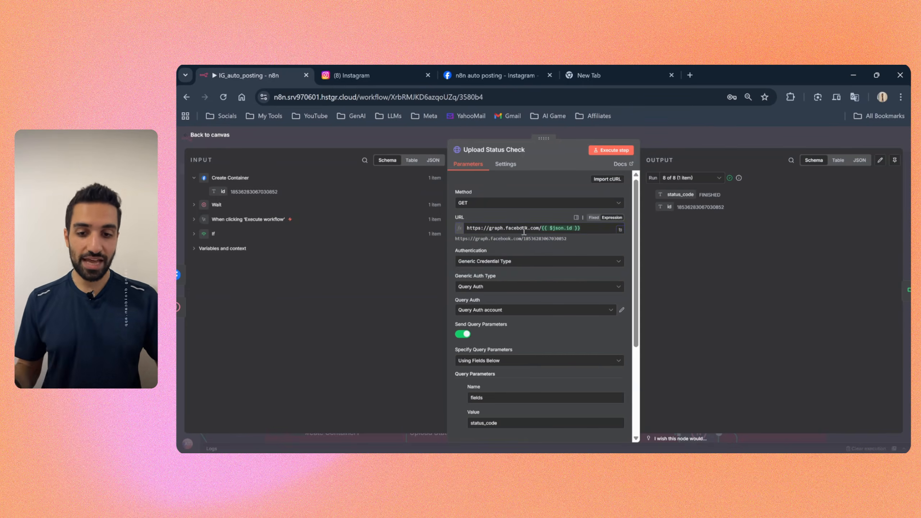
pyautogui.scroll(-3, 523, 231)
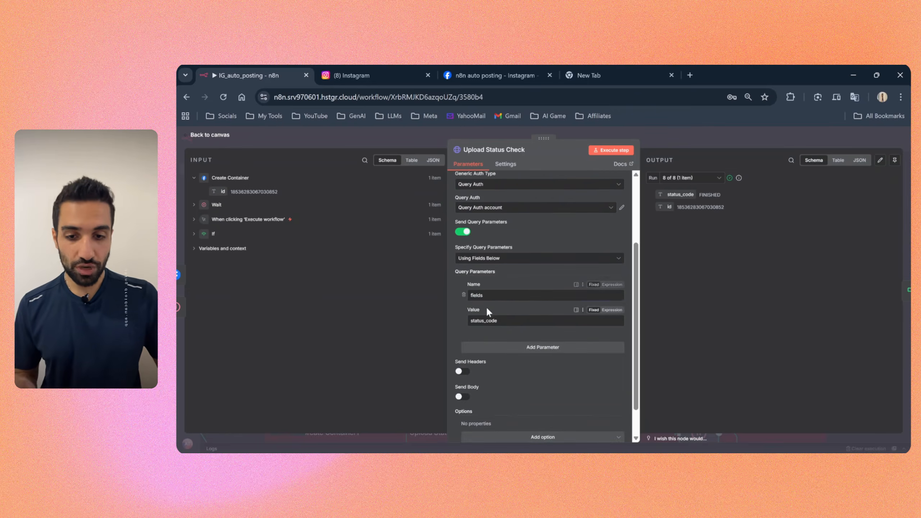
pyautogui.moveTo(489, 295); pyautogui.dragTo(488, 318)
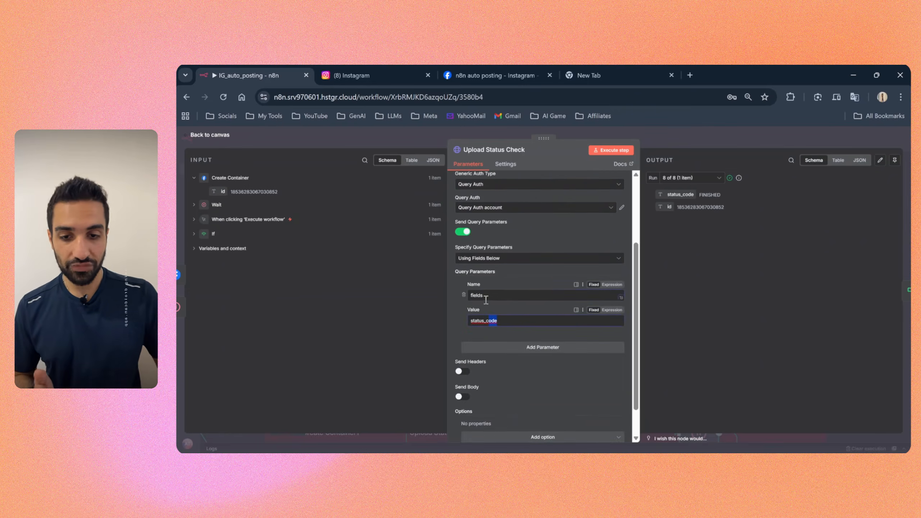
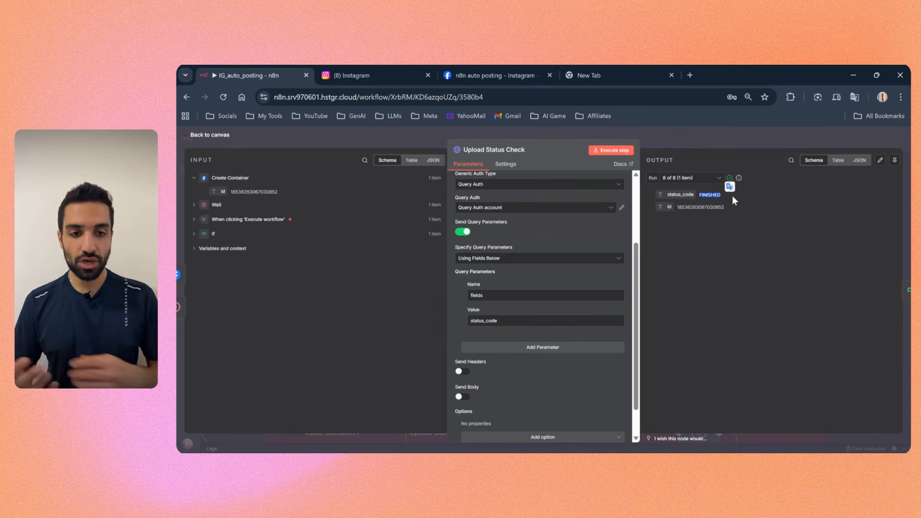
# Step: Close Upload Status Check and examine the Posting Reels If node's condition comparing status_code with FINISHED
pyautogui.click(703, 204)
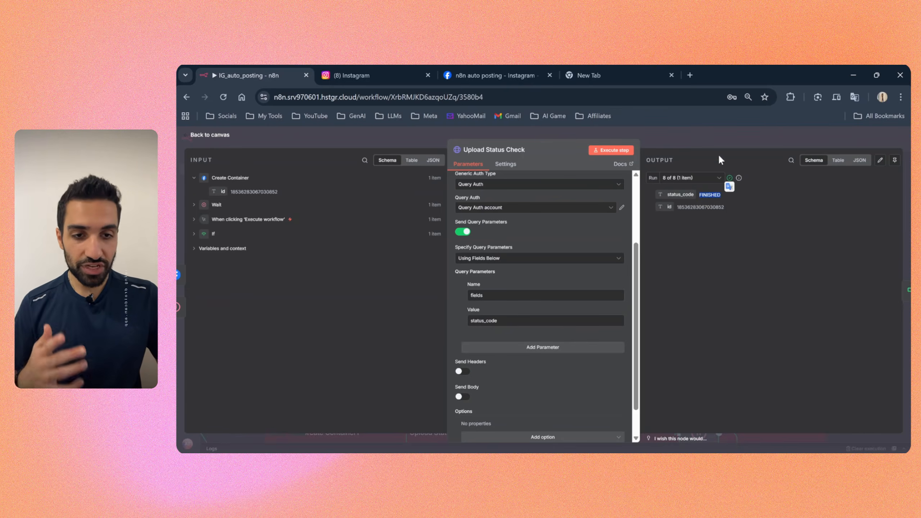
pyautogui.press('Escape')
pyautogui.doubleClick(556, 253)
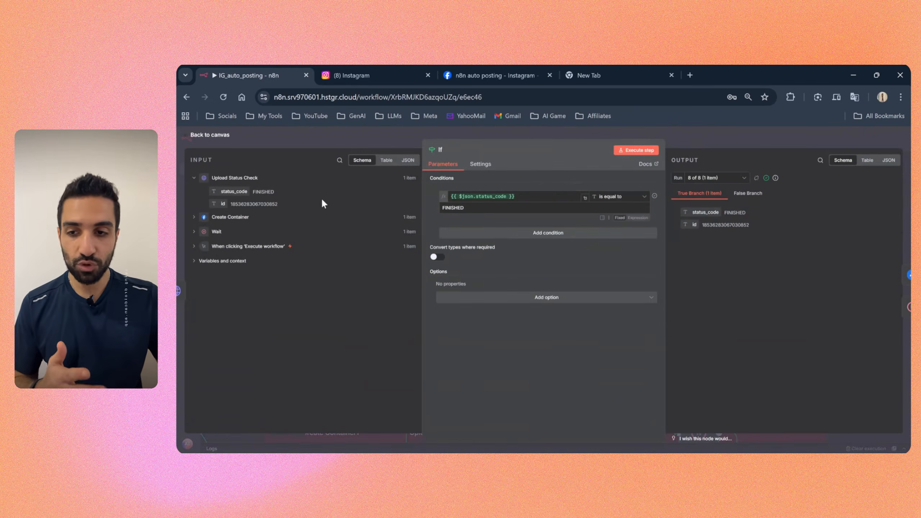
pyautogui.moveTo(232, 192); pyautogui.dragTo(290, 198)
pyautogui.click(513, 196)
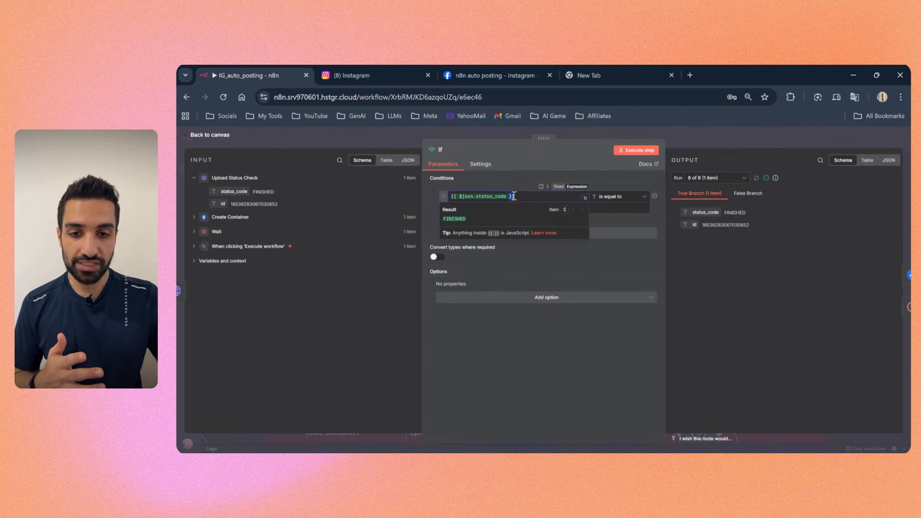
pyautogui.click(435, 206)
pyautogui.moveTo(472, 207); pyautogui.dragTo(432, 213)
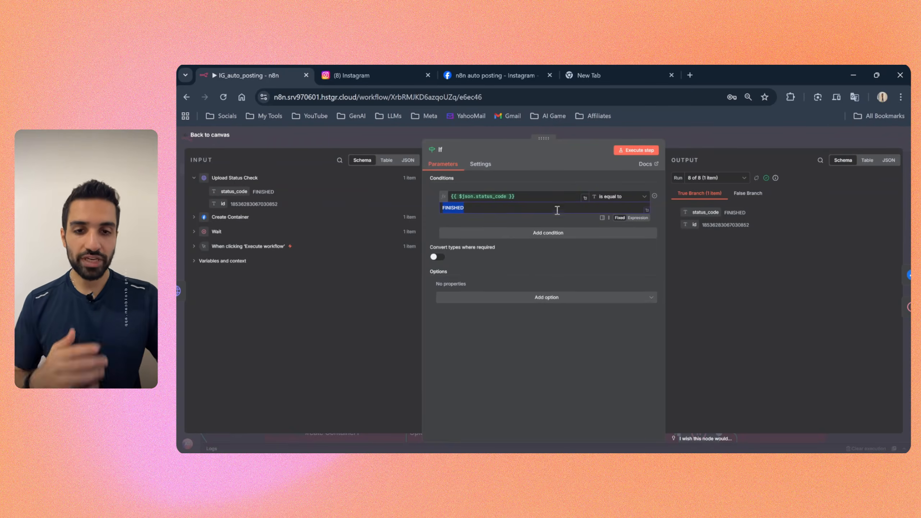
pyautogui.click(685, 135)
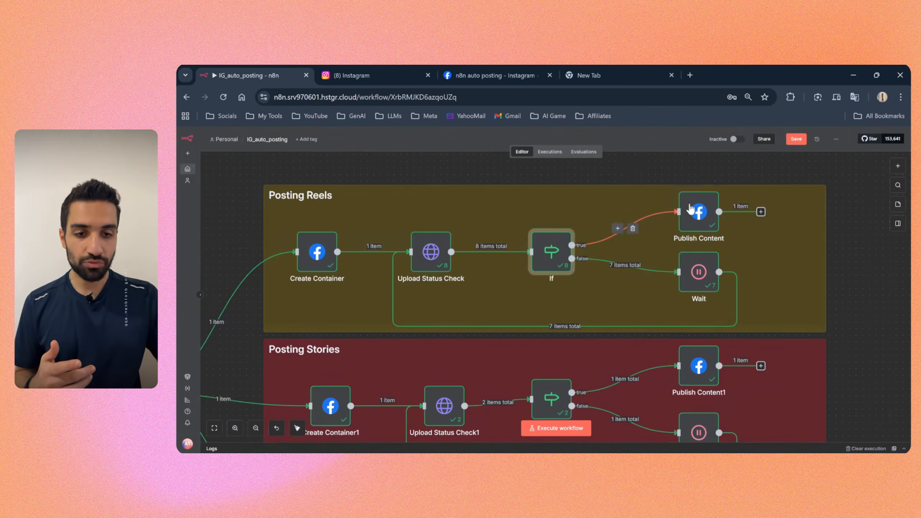
# Step: Inspect the output id of the Posting Reels Publish Content node and return to the canvas
pyautogui.moveTo(699, 212); pyautogui.dragTo(693, 208)
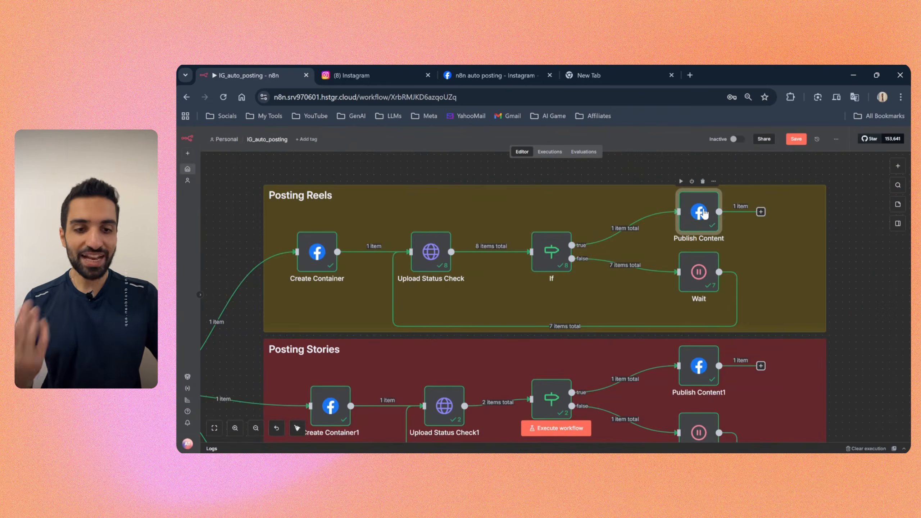
pyautogui.doubleClick(703, 214)
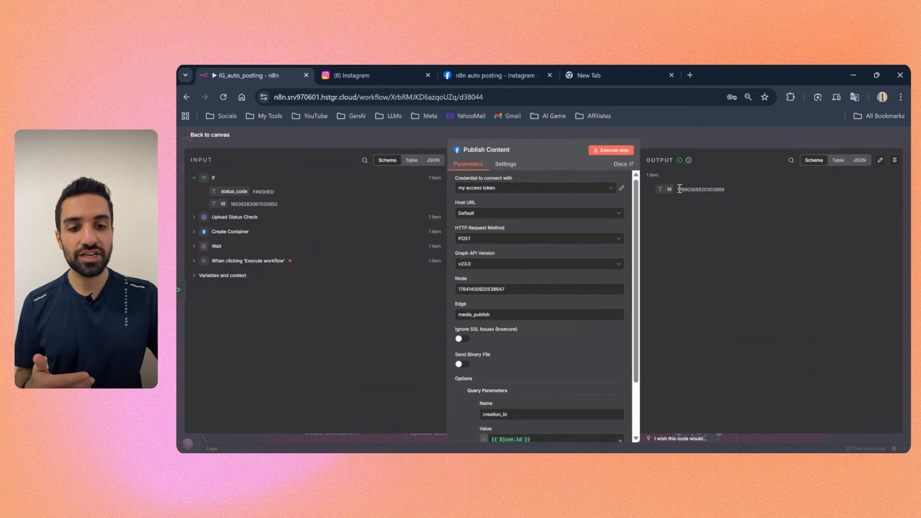
pyautogui.moveTo(677, 189); pyautogui.dragTo(745, 192)
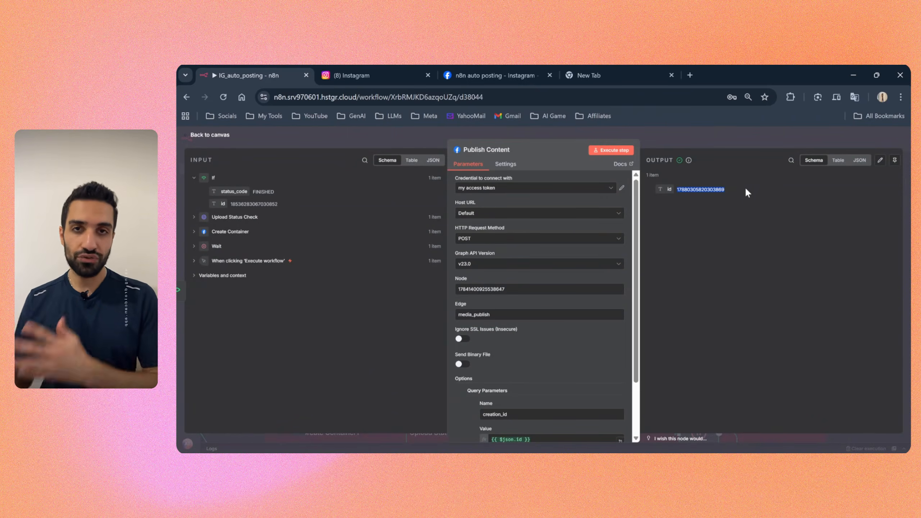
pyautogui.click(732, 207)
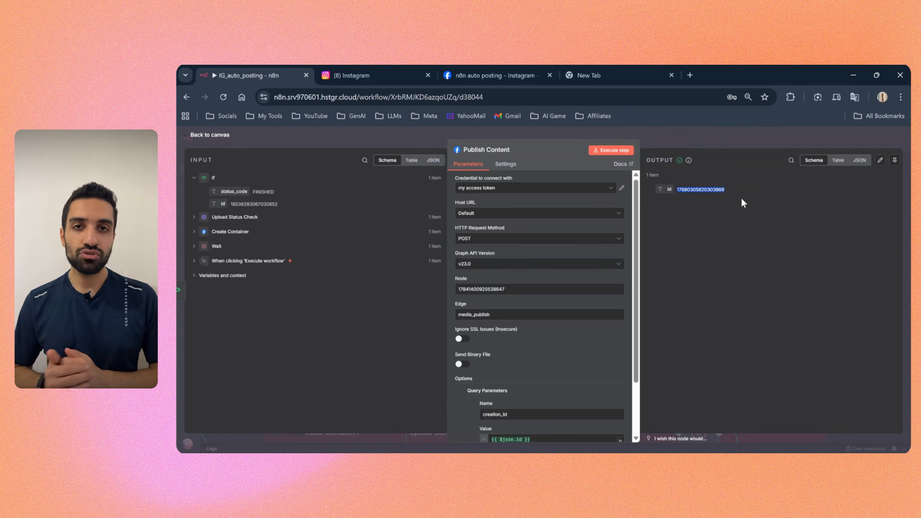
pyautogui.click(709, 136)
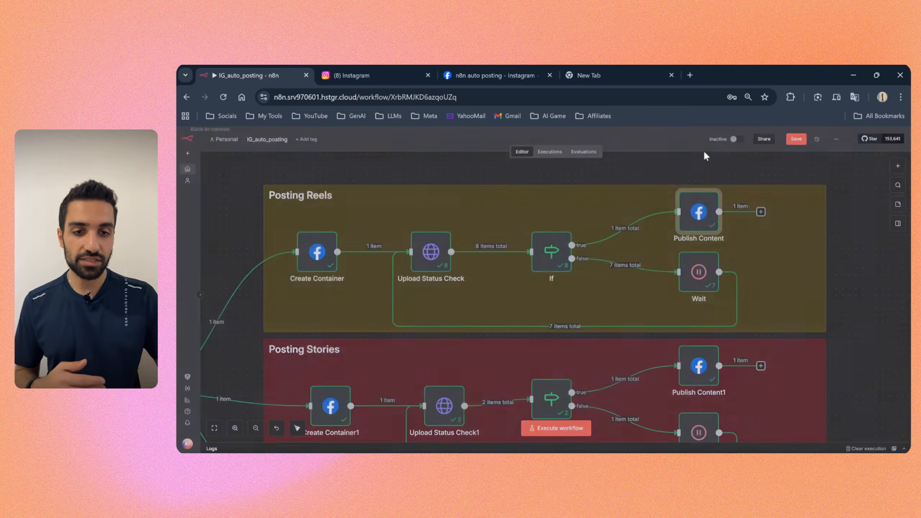
pyautogui.doubleClick(700, 216)
pyautogui.doubleClick(725, 188)
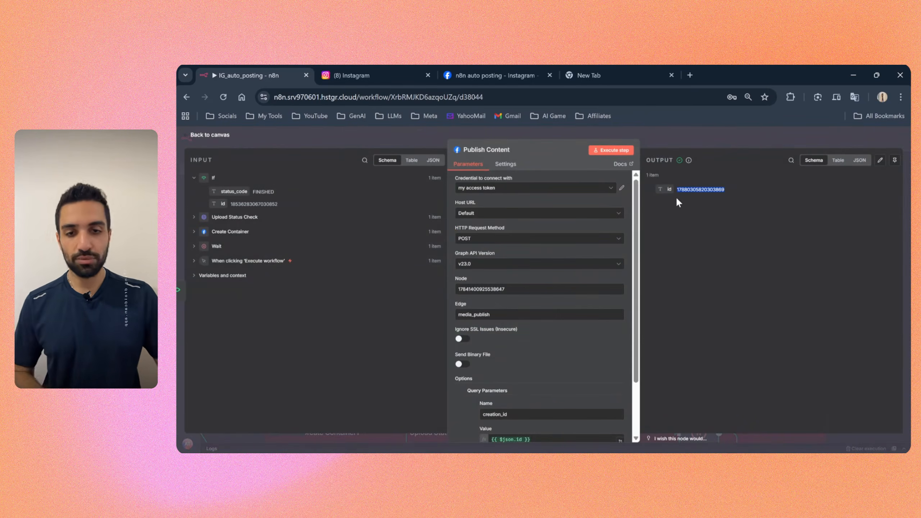
pyautogui.press('Escape')
# Step: Examine the Posting Stories Create Container1 node's edge and its image_url query parameter
pyautogui.scroll(-3, 648, 296)
pyautogui.moveTo(362, 343); pyautogui.dragTo(366, 265)
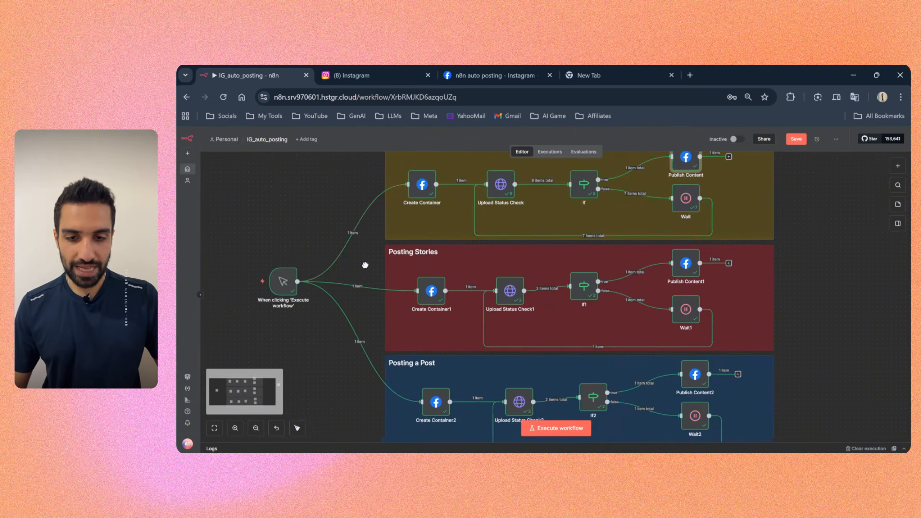
pyautogui.scroll(3, 380, 300)
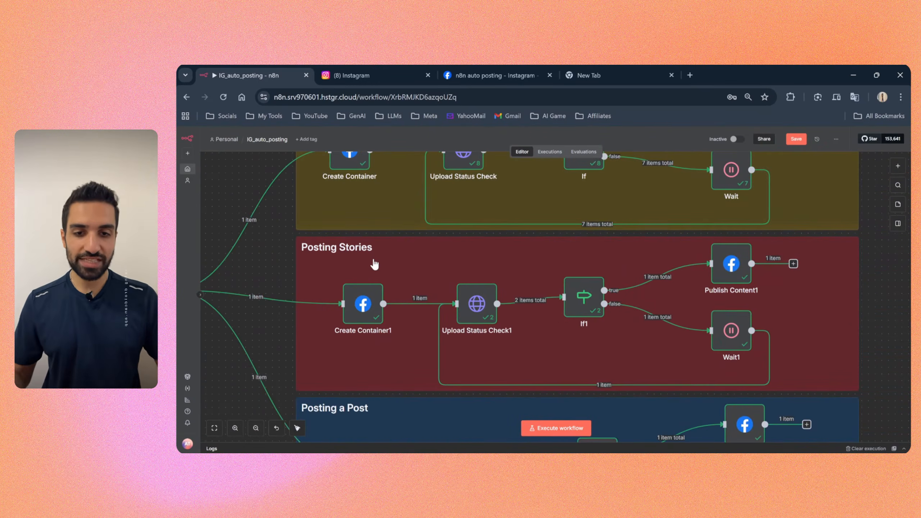
pyautogui.moveTo(364, 314)
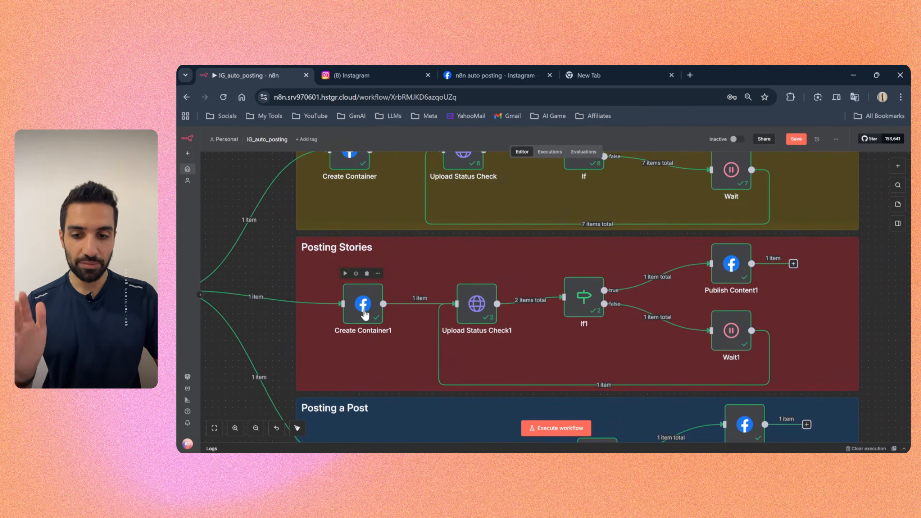
pyautogui.doubleClick(364, 309)
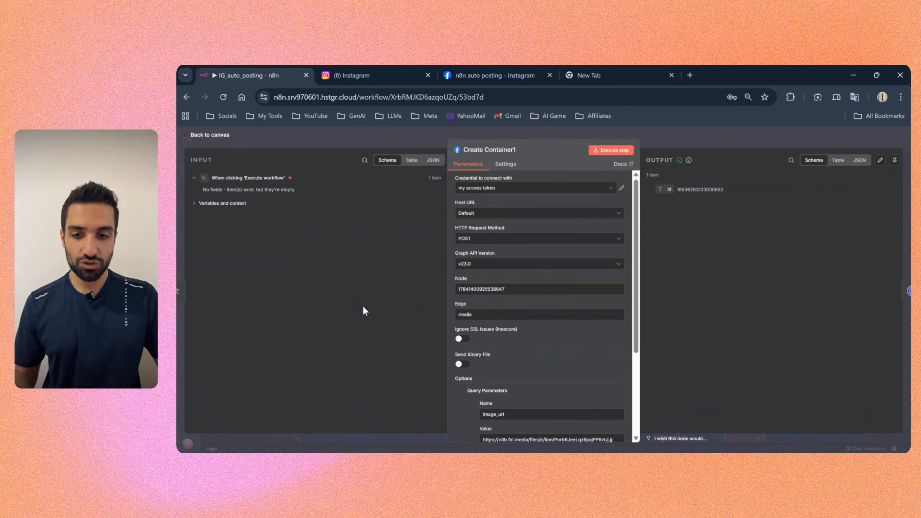
pyautogui.scroll(-2, 504, 240)
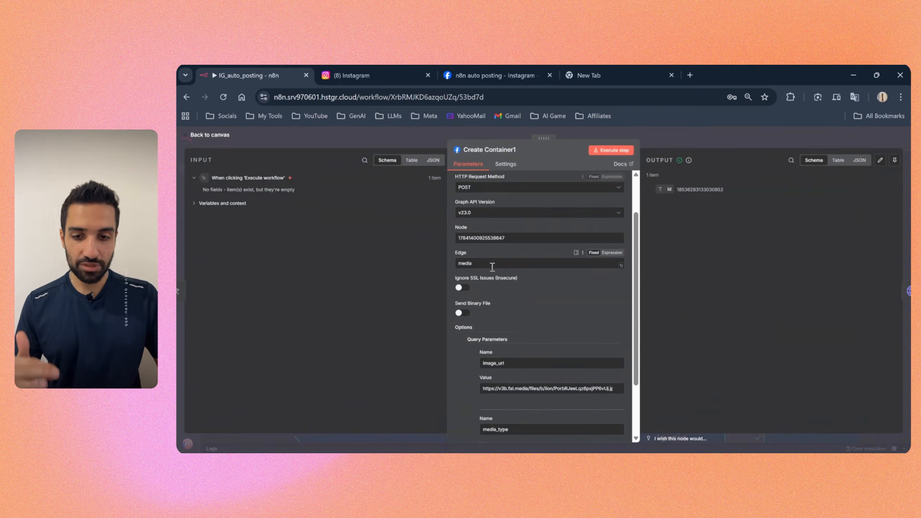
pyautogui.moveTo(477, 264); pyautogui.dragTo(460, 264)
pyautogui.scroll(-2, 490, 286)
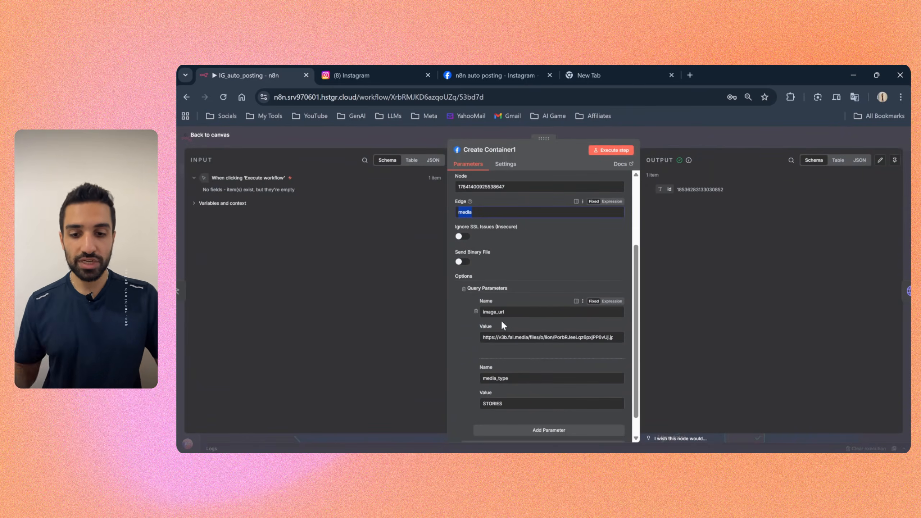
pyautogui.scroll(-1, 502, 321)
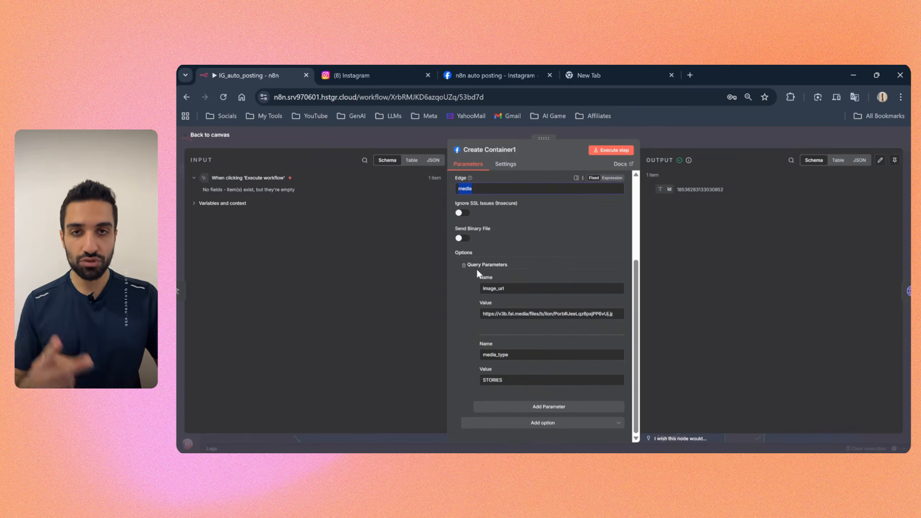
pyautogui.moveTo(505, 288); pyautogui.dragTo(579, 312)
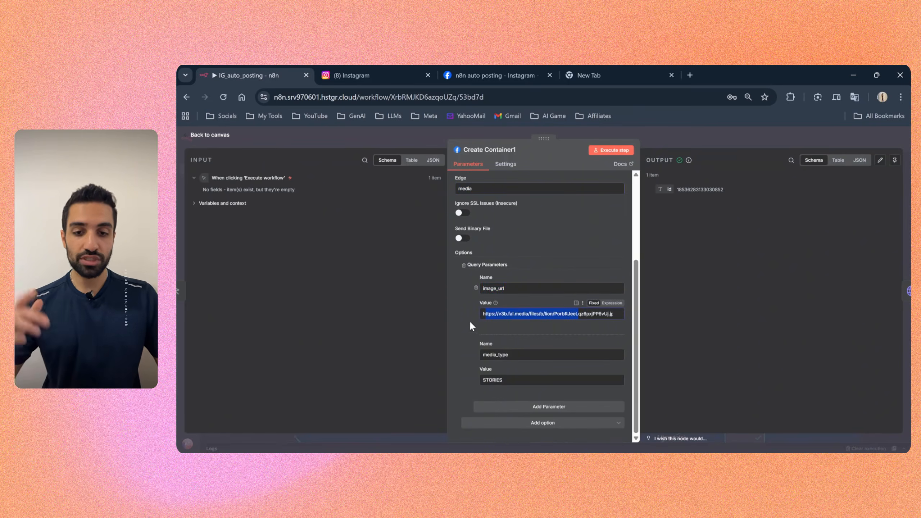
# Step: Preview the story image by opening Create Container1's image_url value in a new browser tab, and close that tab
pyautogui.tripleClick(531, 312)
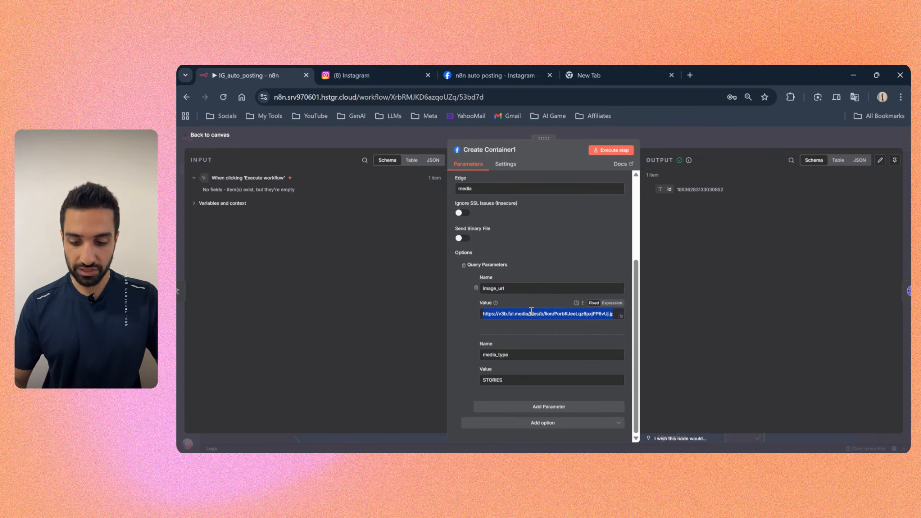
pyautogui.hotkey('ctrl', 'c')
pyautogui.click(690, 75)
pyautogui.hotkey('ctrl', 'v')
pyautogui.press('Return')
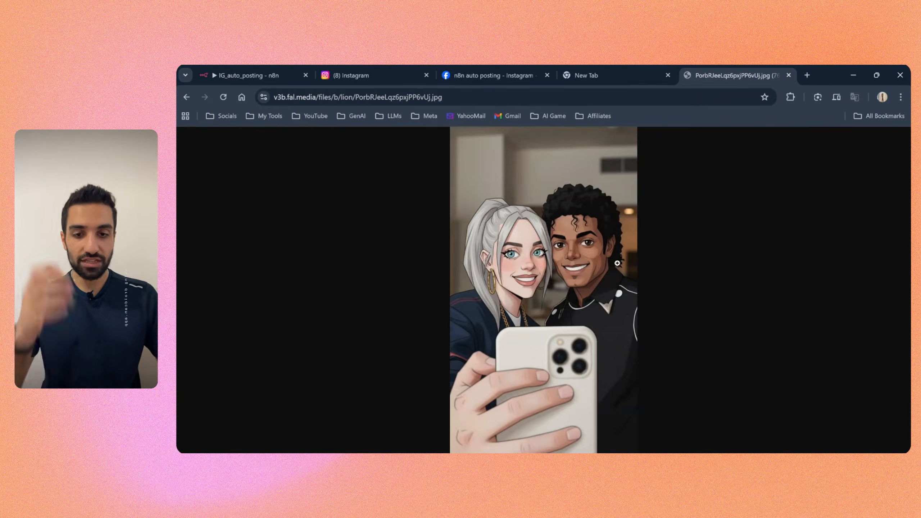
pyautogui.click(788, 75)
# Step: Review Create Container1's image_url and media_type parameters and its output id, and close the node's settings
pyautogui.doubleClick(493, 290)
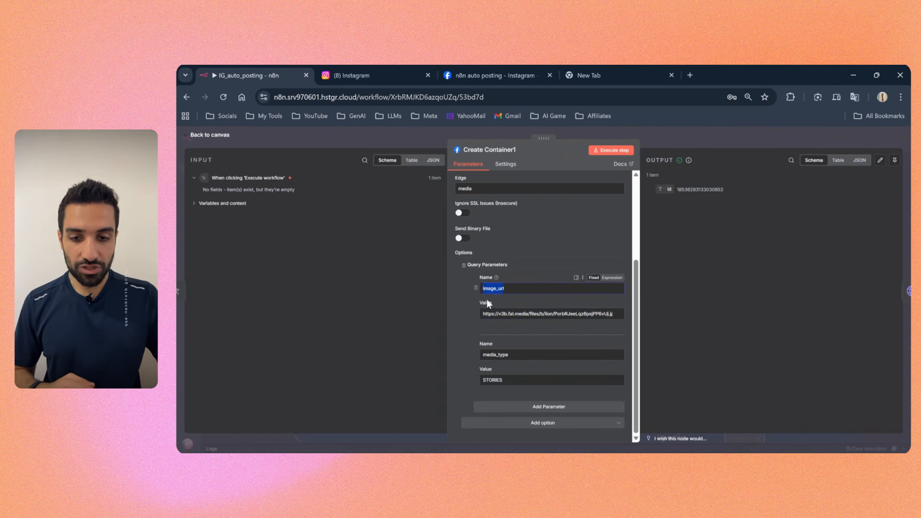
pyautogui.moveTo(512, 357); pyautogui.dragTo(467, 379)
pyautogui.click(468, 379)
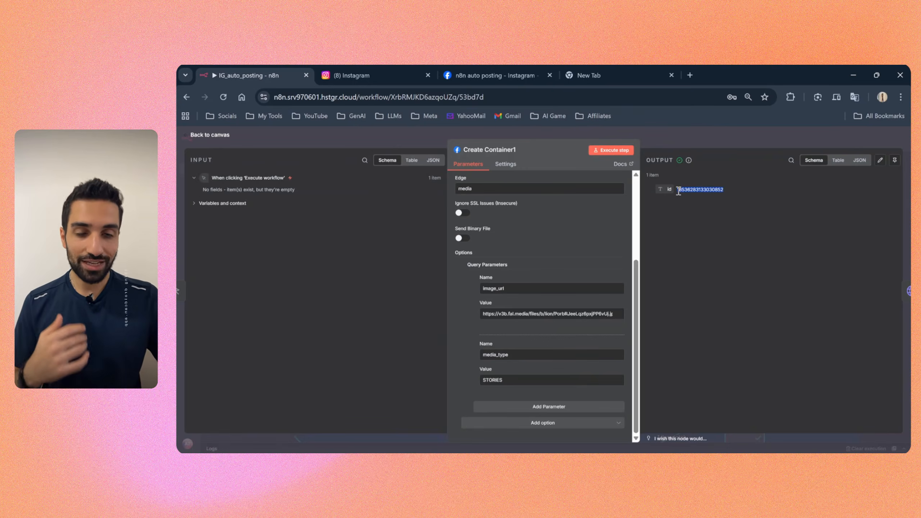
pyautogui.click(687, 142)
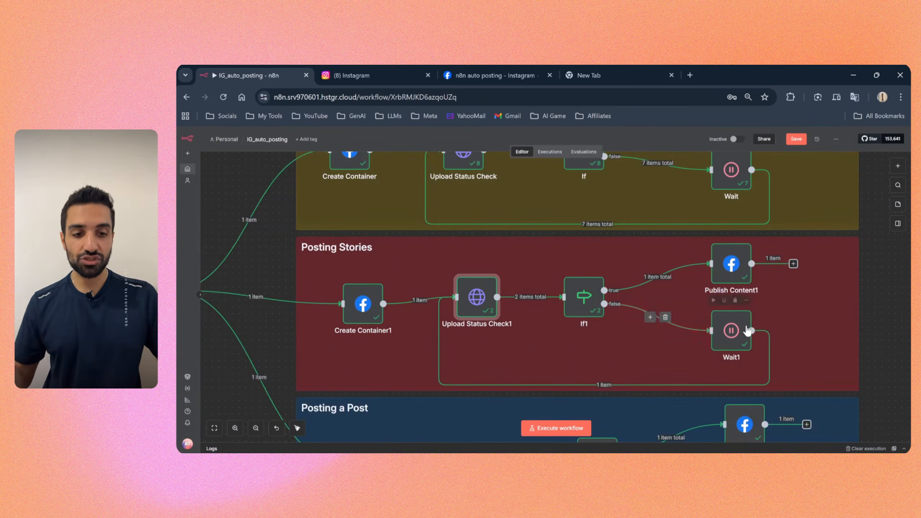
# Step: Trace the Posting Stories flow through Wait1 and review Publish Content1's edge and creation_id query parameter
pyautogui.moveTo(730, 341); pyautogui.dragTo(732, 332)
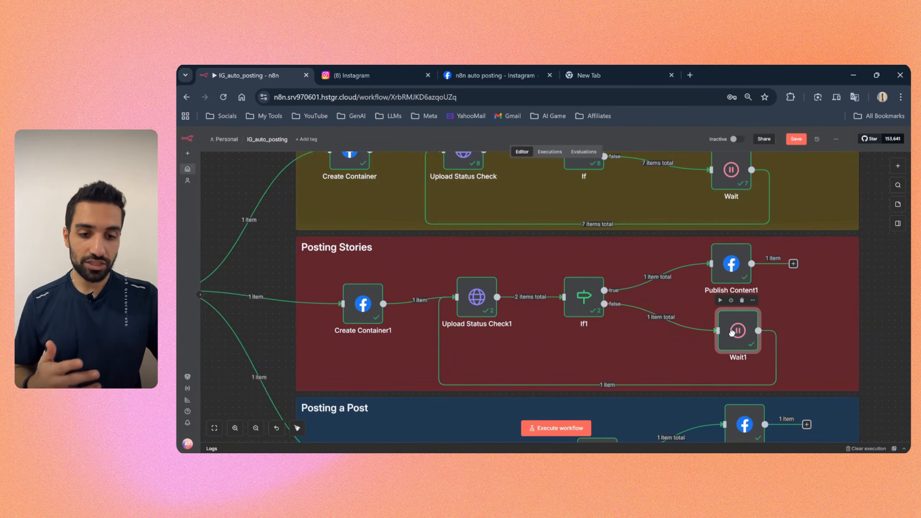
pyautogui.doubleClick(731, 267)
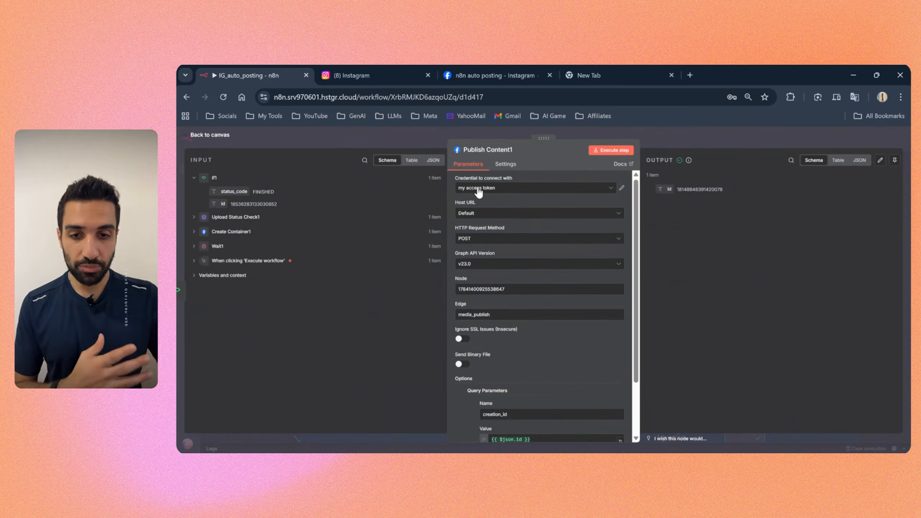
pyautogui.scroll(-2, 481, 219)
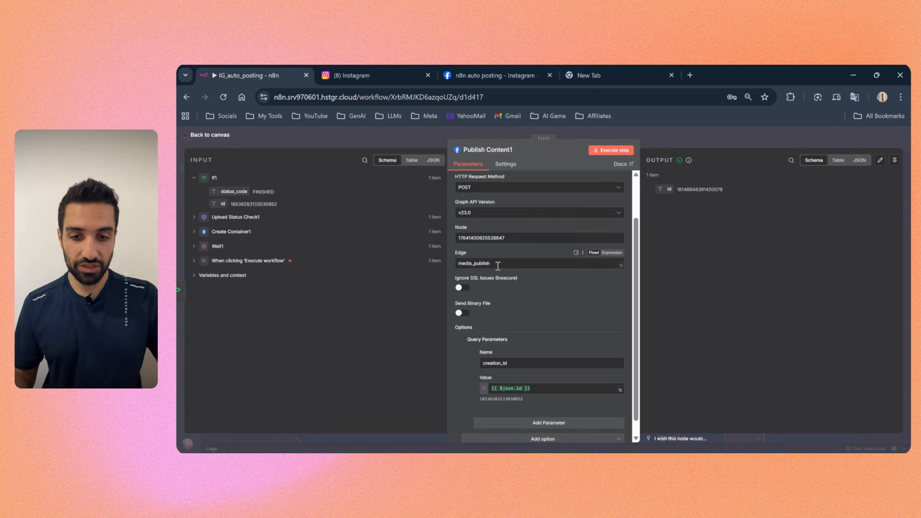
pyautogui.moveTo(497, 263); pyautogui.dragTo(468, 263)
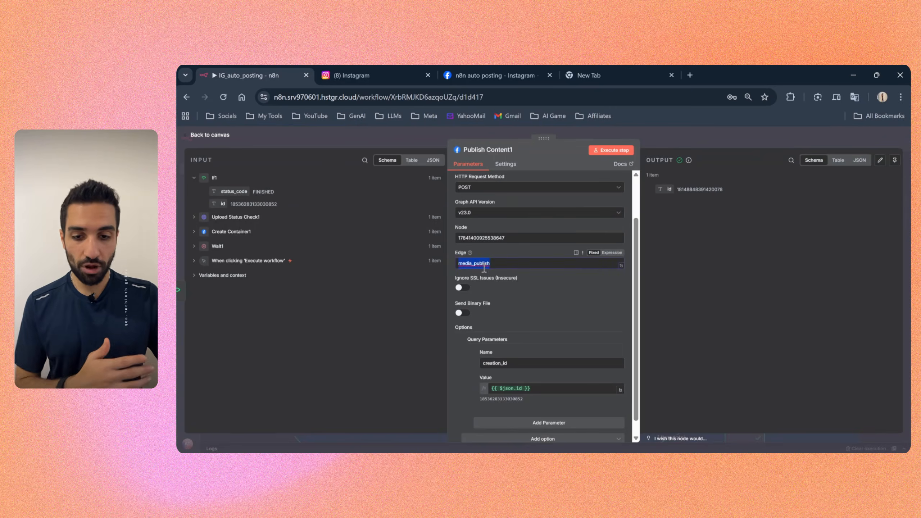
pyautogui.scroll(-1, 486, 312)
pyautogui.doubleClick(495, 347)
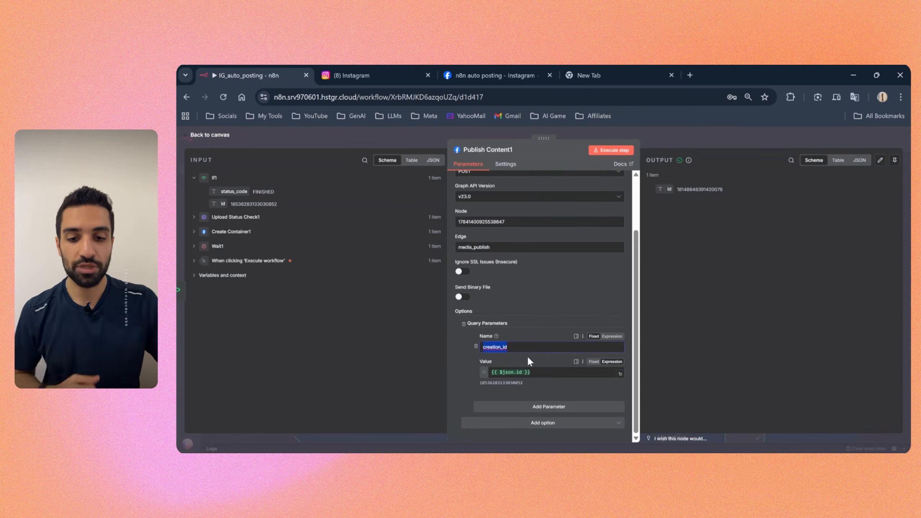
pyautogui.press('Escape')
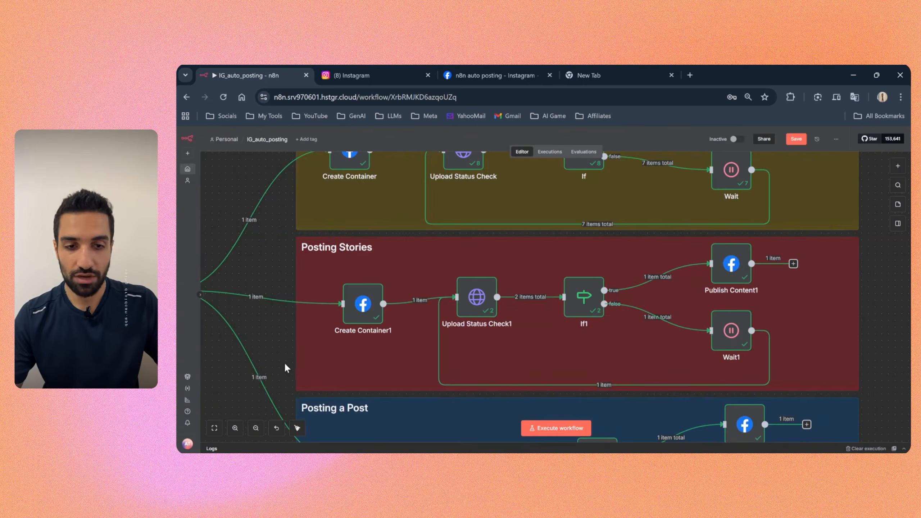
# Step: Review the Posting a Post Create Container2 node's edge and its image_url and caption query parameters, and close its settings
pyautogui.scroll(-5, 286, 365)
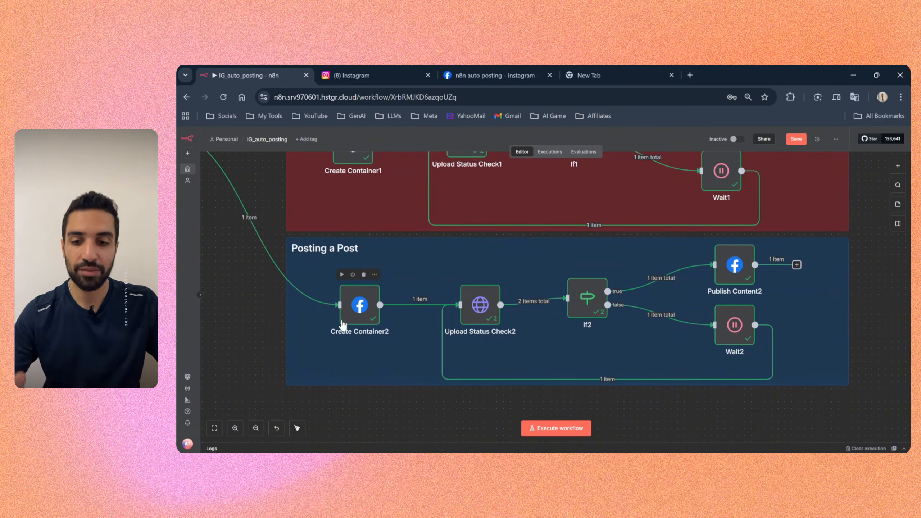
pyautogui.doubleClick(358, 314)
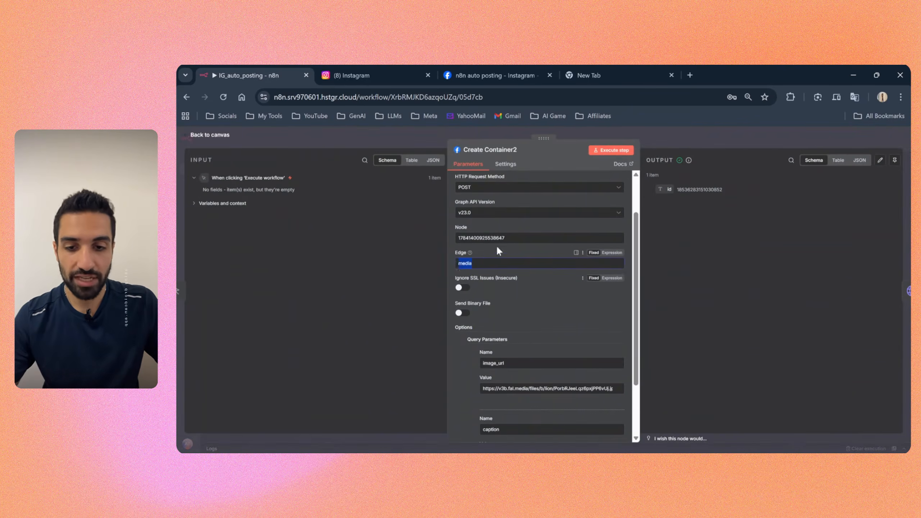
pyautogui.doubleClick(458, 237)
pyautogui.scroll(-2, 470, 249)
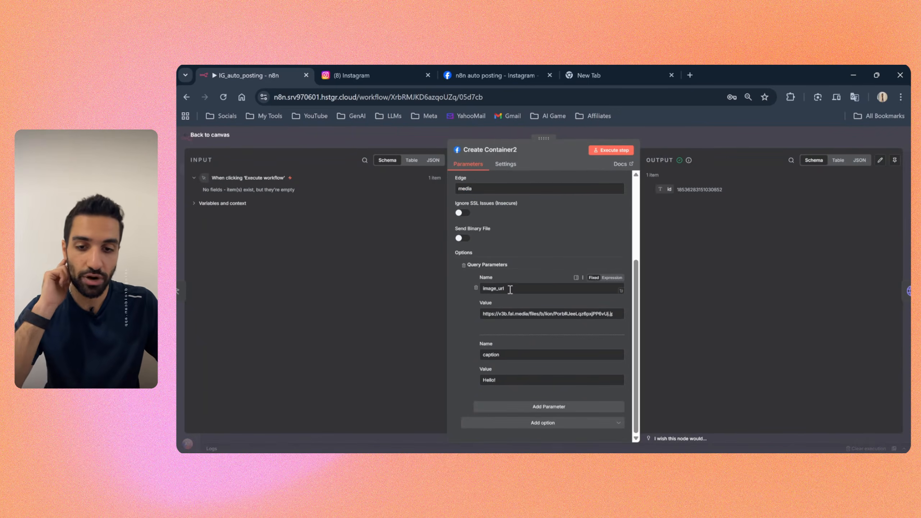
pyautogui.click(461, 315)
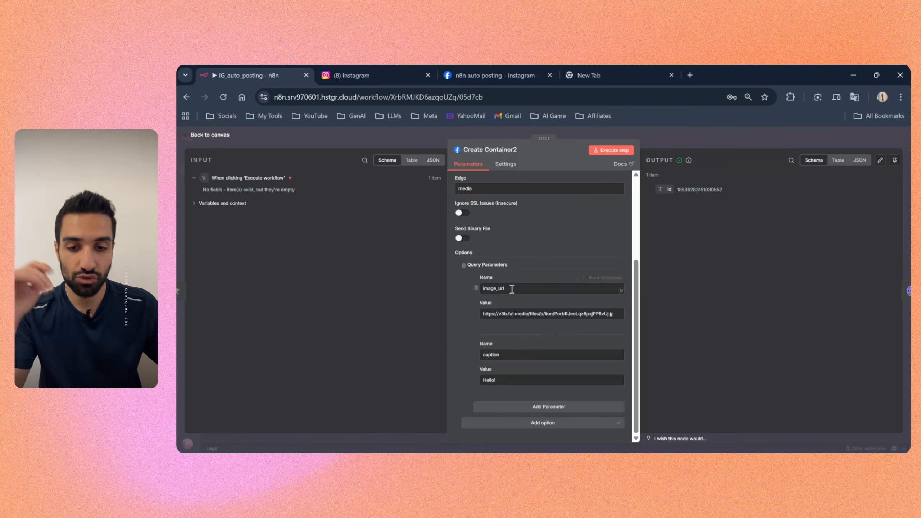
pyautogui.moveTo(507, 289); pyautogui.dragTo(476, 293)
pyautogui.moveTo(504, 352); pyautogui.dragTo(490, 352)
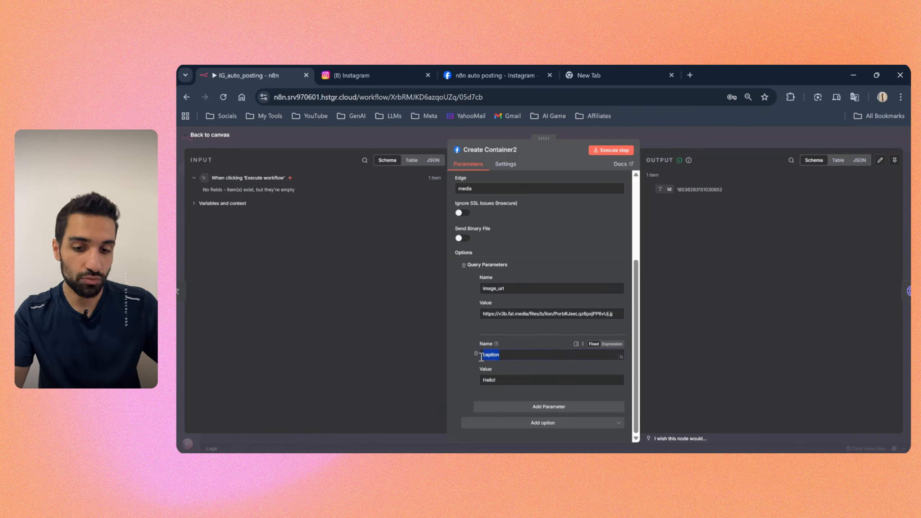
pyautogui.click(494, 380)
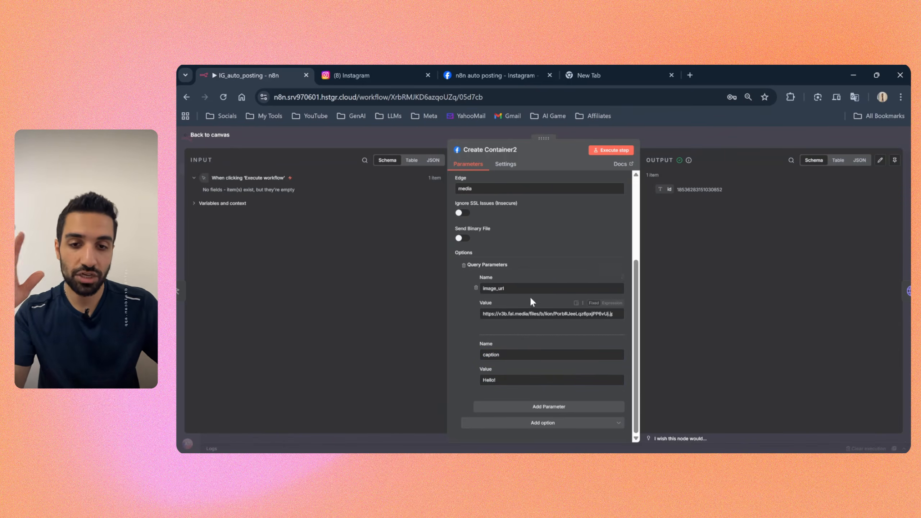
pyautogui.click(681, 138)
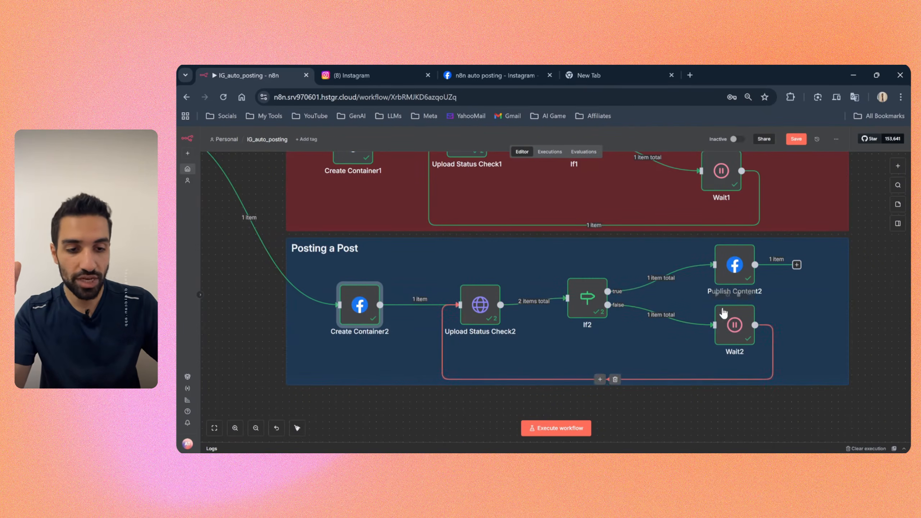
# Step: Review Publish Content2's edge and its creation_id query parameter, and close the node's settings
pyautogui.doubleClick(735, 268)
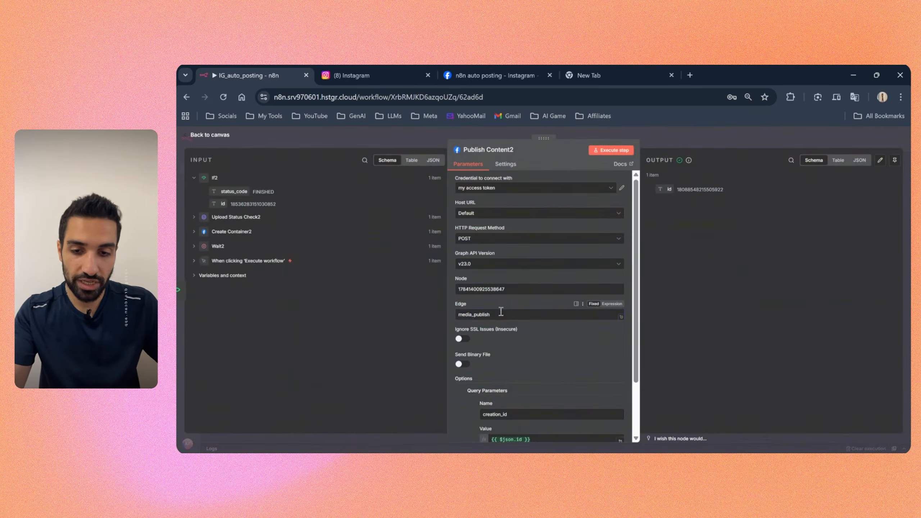
pyautogui.doubleClick(460, 315)
pyautogui.scroll(-2, 510, 359)
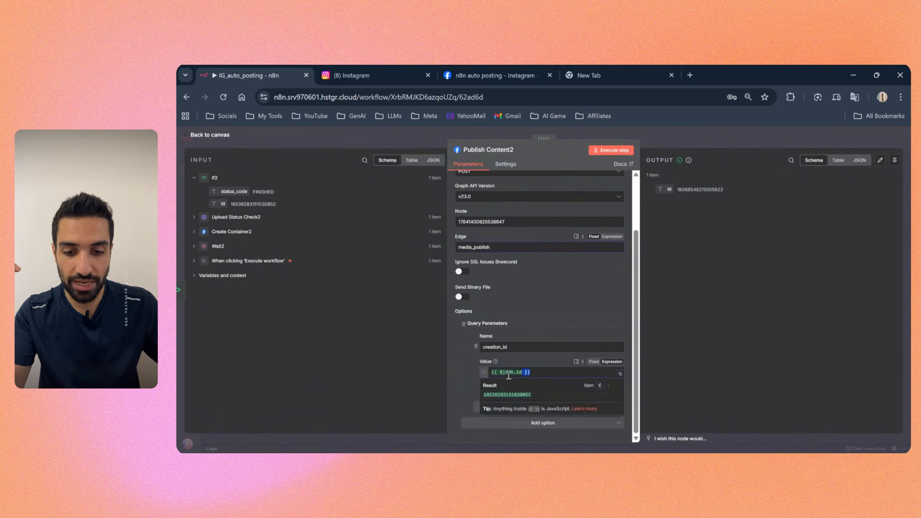
pyautogui.moveTo(479, 382); pyautogui.dragTo(515, 383)
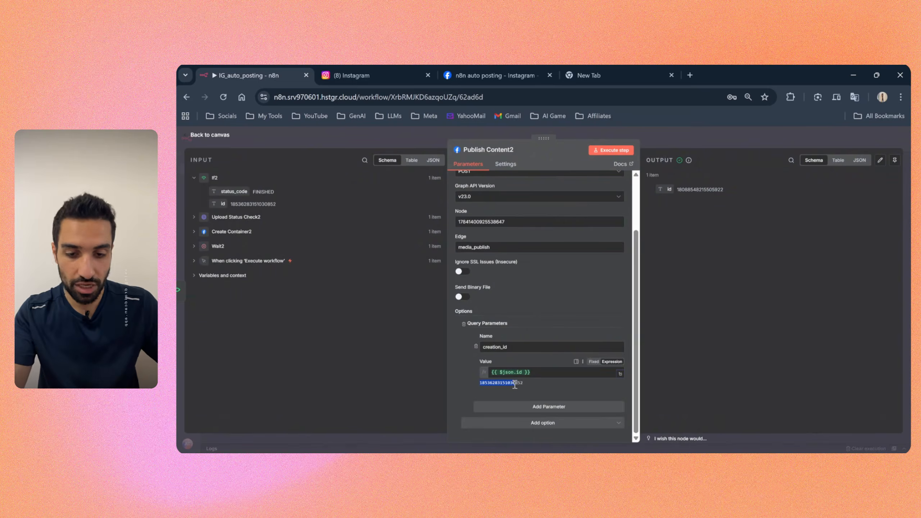
pyautogui.click(657, 137)
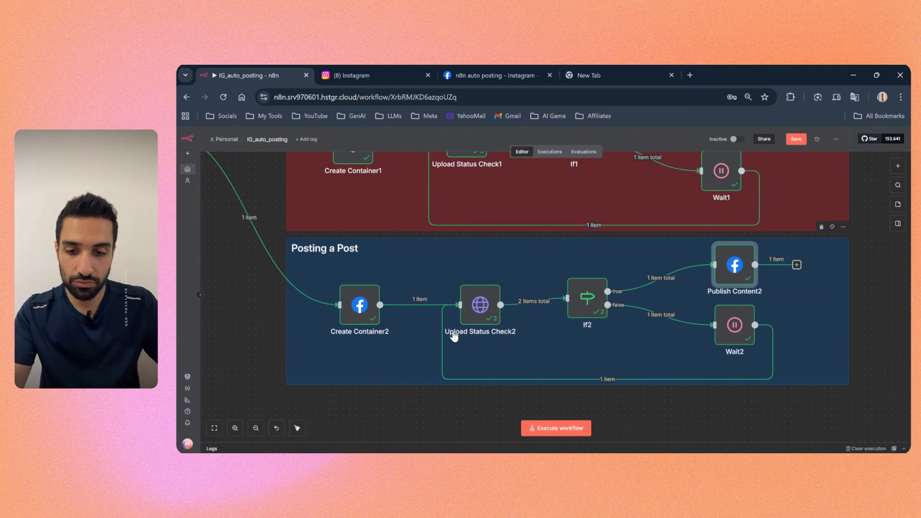
# Step: Open the Upload Status Check node in the Posting Reels section and examine the id expression in its URL
pyautogui.scroll(3, 269, 298)
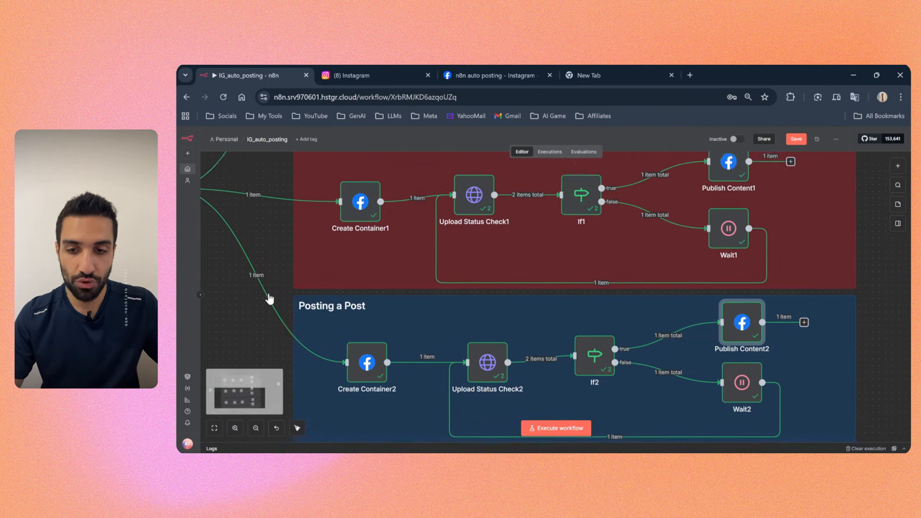
pyautogui.keyDown('ctrl'); pyautogui.scroll(-3, 268, 218); pyautogui.keyUp('ctrl')
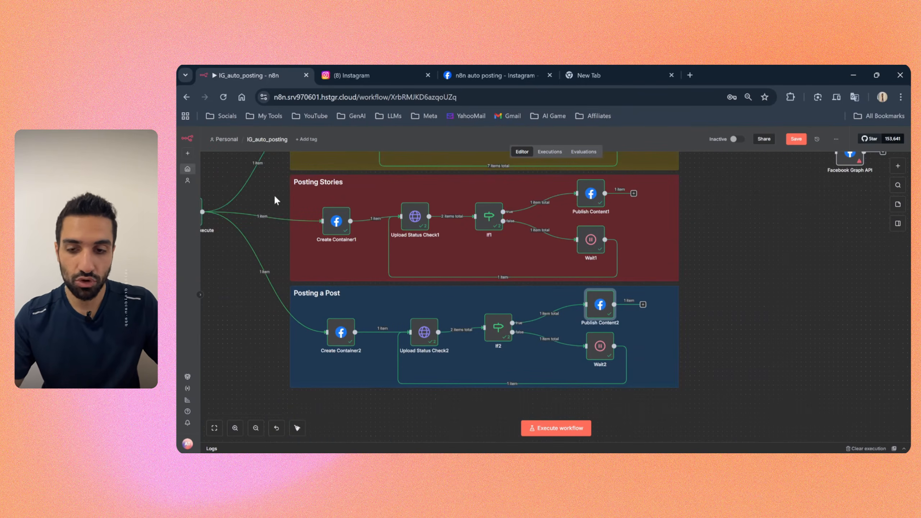
pyautogui.moveTo(272, 242); pyautogui.dragTo(356, 319)
pyautogui.scroll(2, 356, 319)
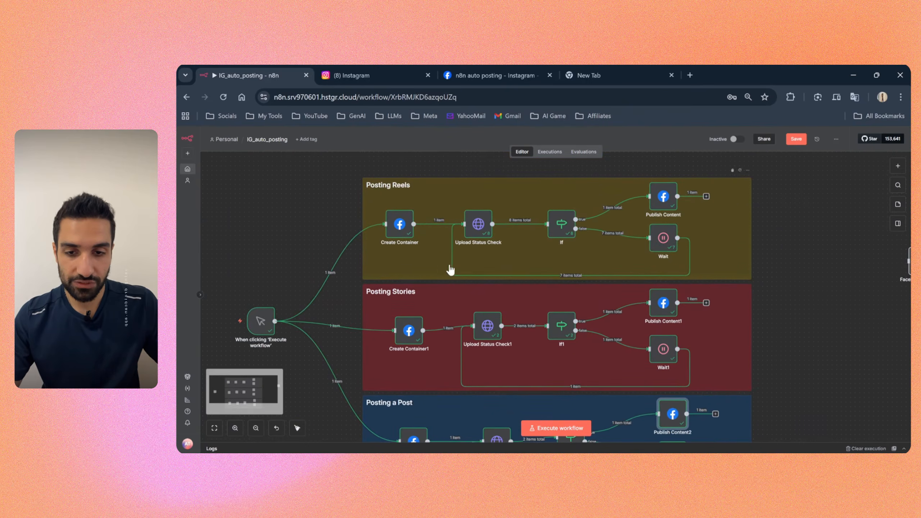
pyautogui.moveTo(477, 224); pyautogui.dragTo(472, 225)
pyautogui.doubleClick(475, 228)
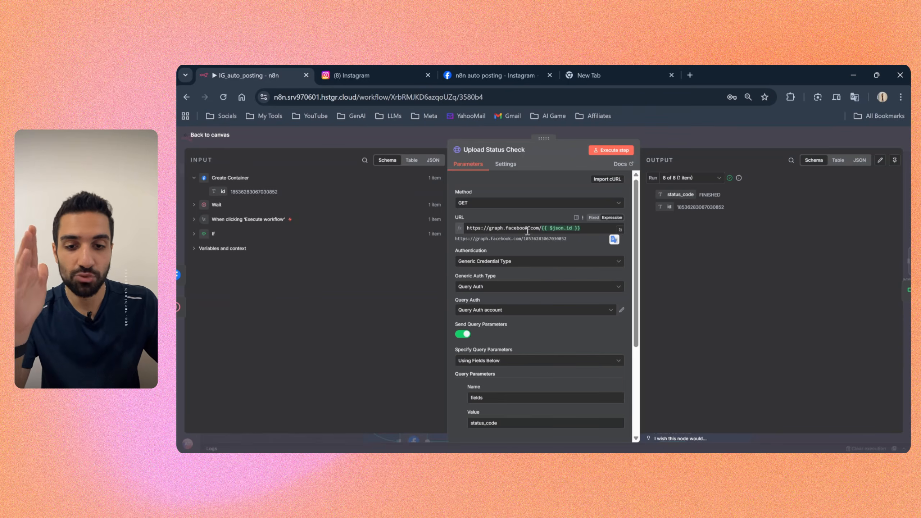
pyautogui.click(543, 225)
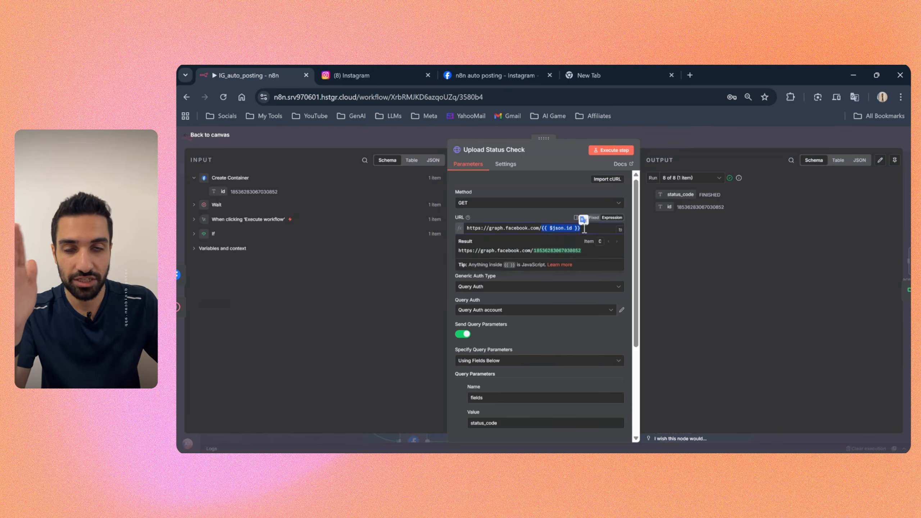
# Step: Set Upload Status Check's authentication to Generic Credential Type and its generic auth type to Query Auth
pyautogui.scroll(-2, 513, 220)
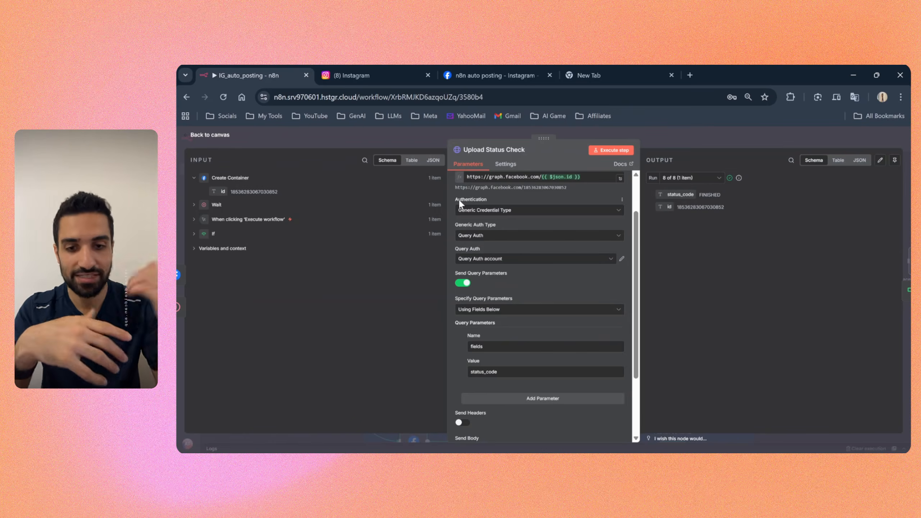
pyautogui.click(502, 211)
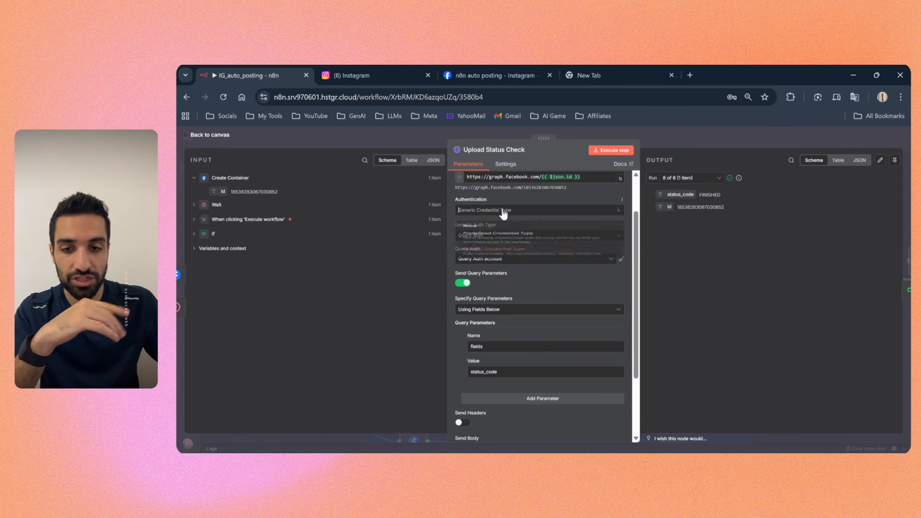
pyautogui.click(499, 272)
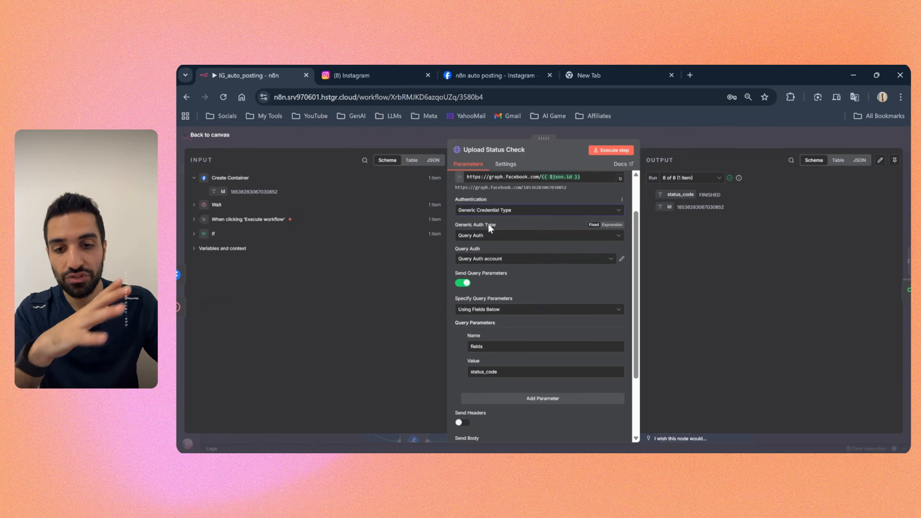
pyautogui.click(487, 236)
pyautogui.click(482, 294)
pyautogui.click(487, 240)
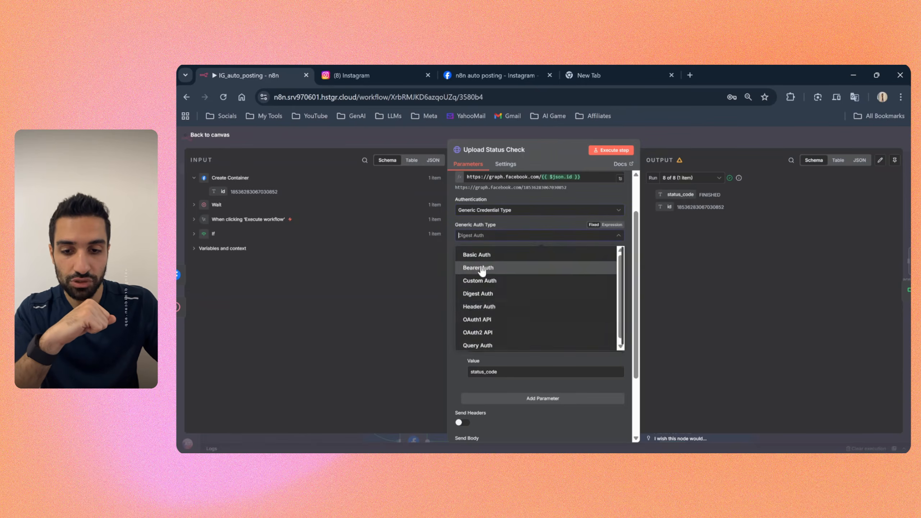
pyautogui.scroll(-1, 486, 319)
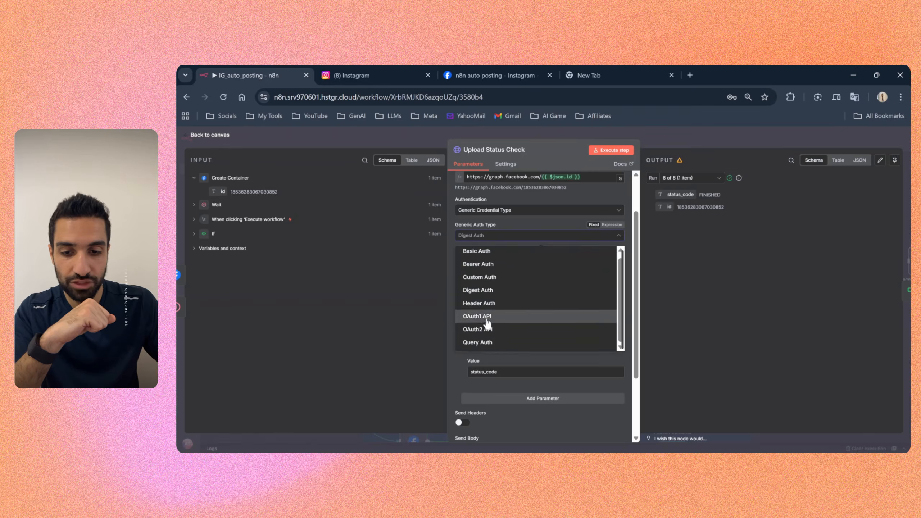
pyautogui.click(481, 342)
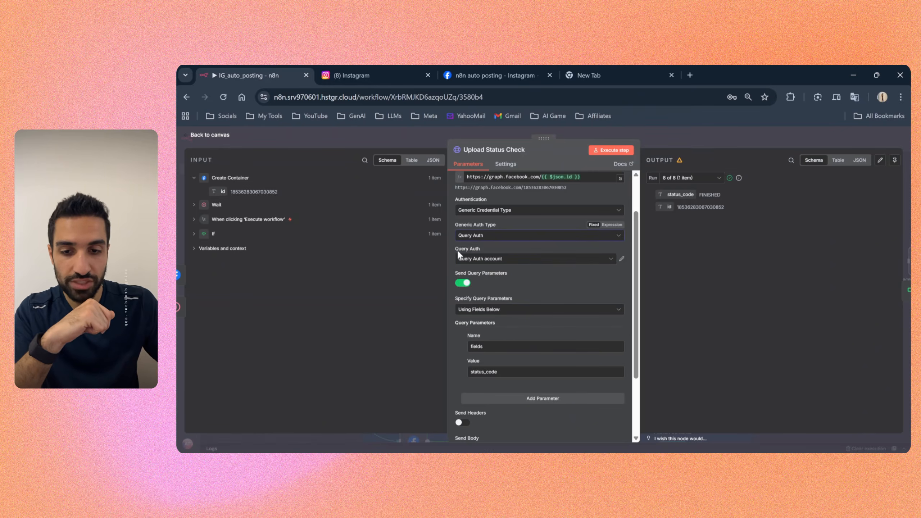
# Step: Create a new Query Auth credential and enter access_token in its Name field
pyautogui.click(473, 259)
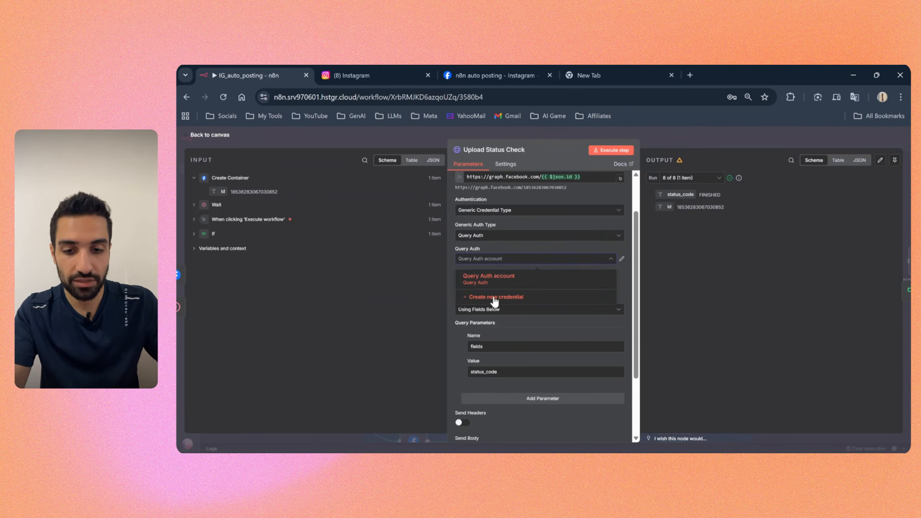
pyautogui.click(494, 297)
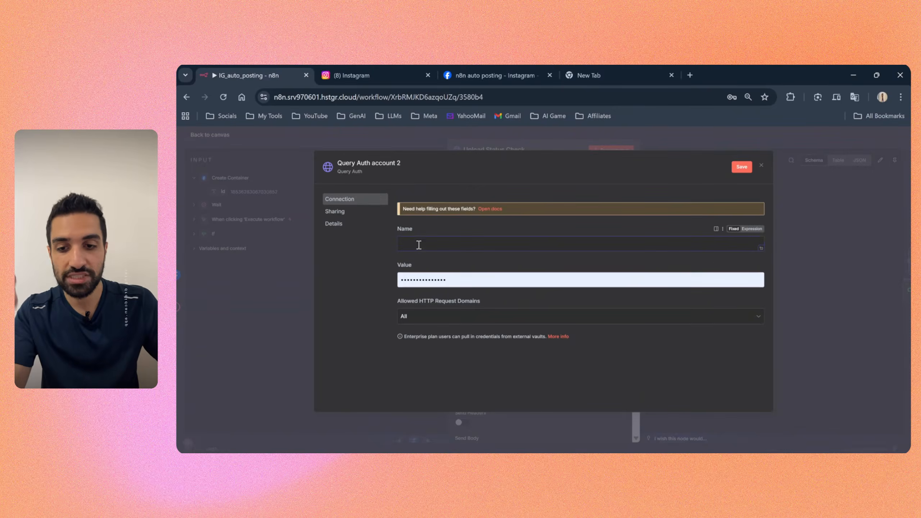
pyautogui.click(450, 283)
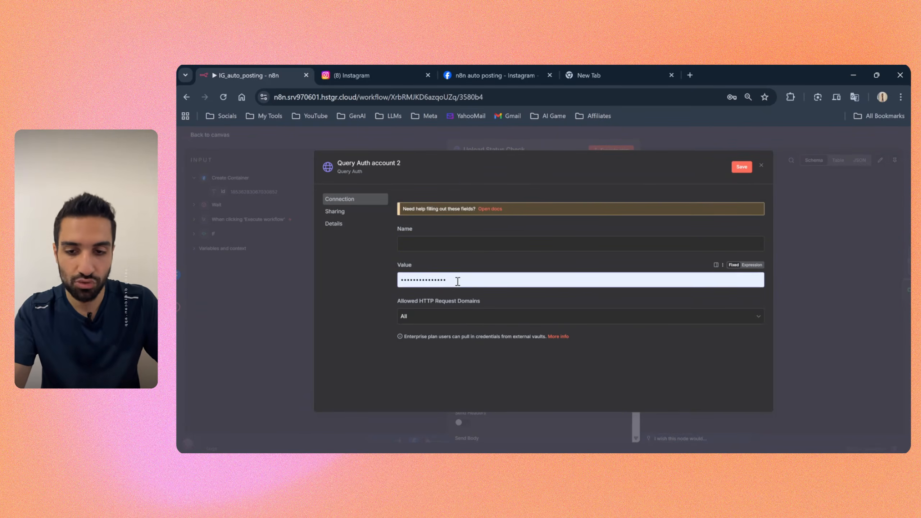
pyautogui.click(417, 243)
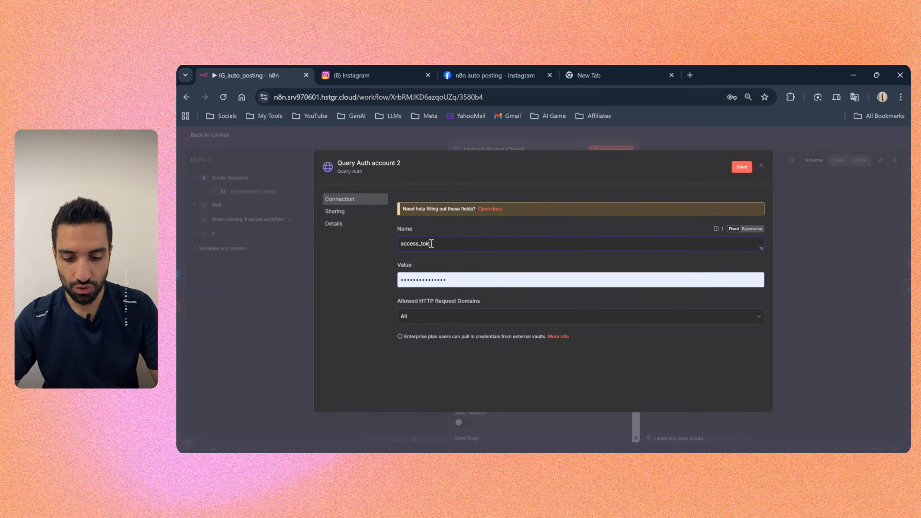
pyautogui.write('en')
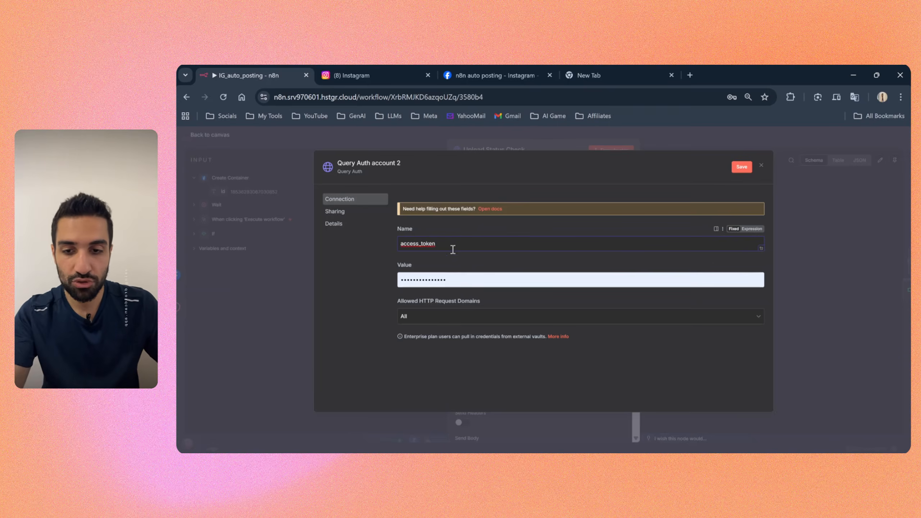
# Step: Try Authorization as the Name value of the new Query Auth credential
pyautogui.moveTo(453, 250); pyautogui.dragTo(388, 246)
pyautogui.click(454, 243)
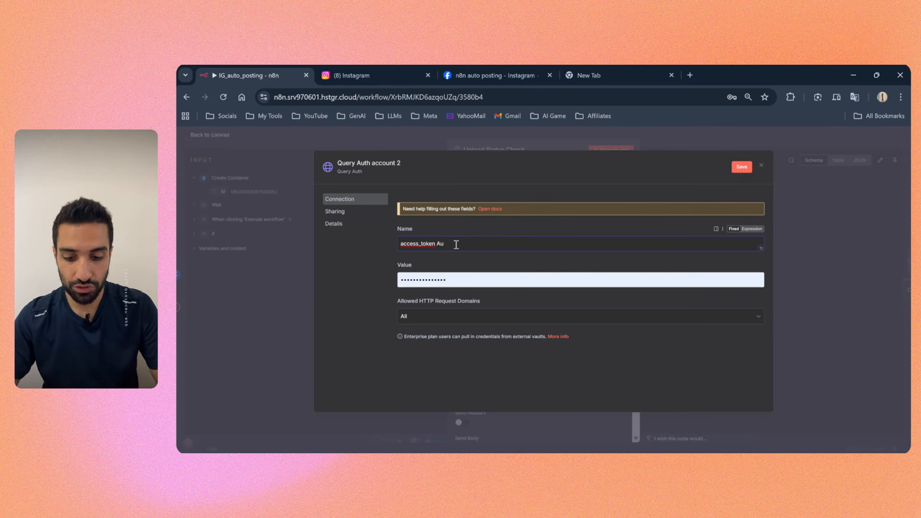
pyautogui.write('Au')
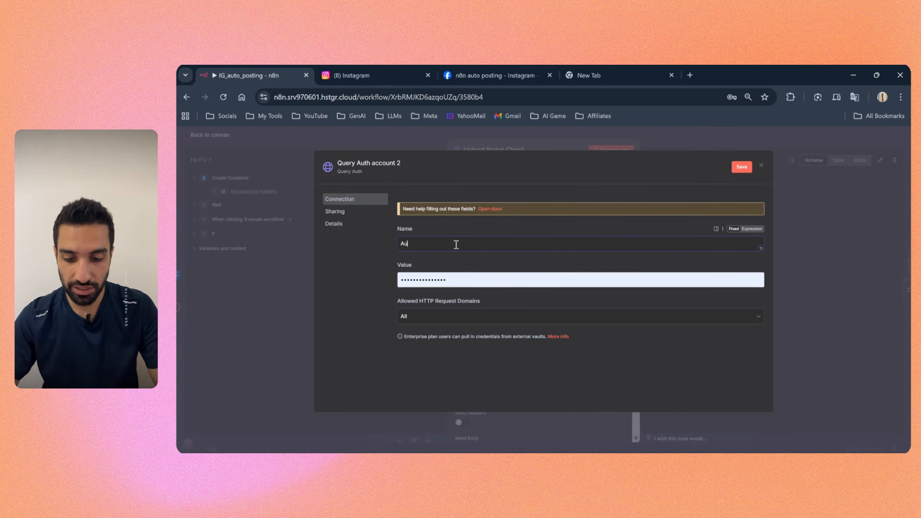
pyautogui.write('thorization')
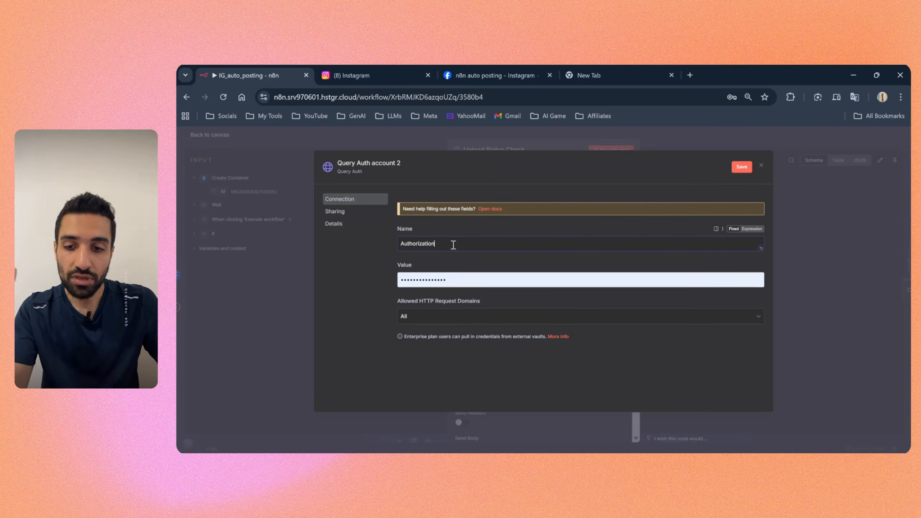
# Step: Set the Query Auth credential's Name value back to access_token
pyautogui.doubleClick(443, 245)
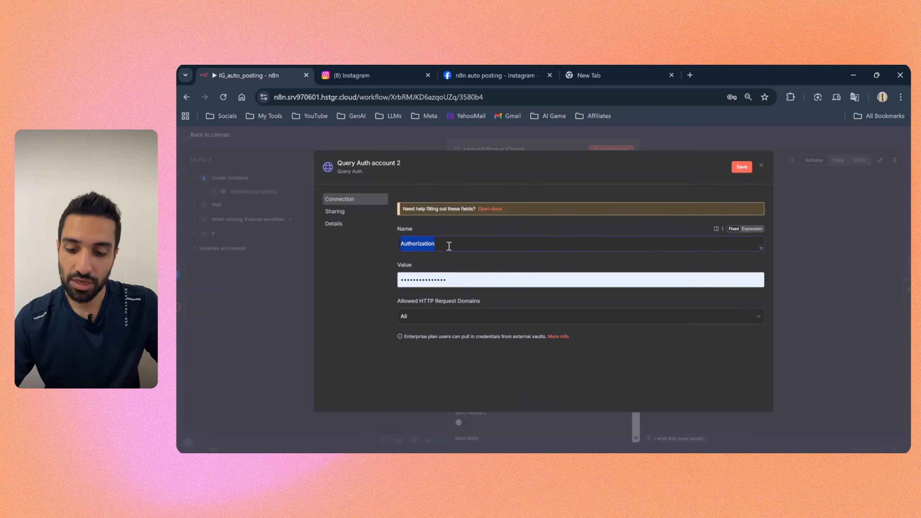
pyautogui.write('access_token')
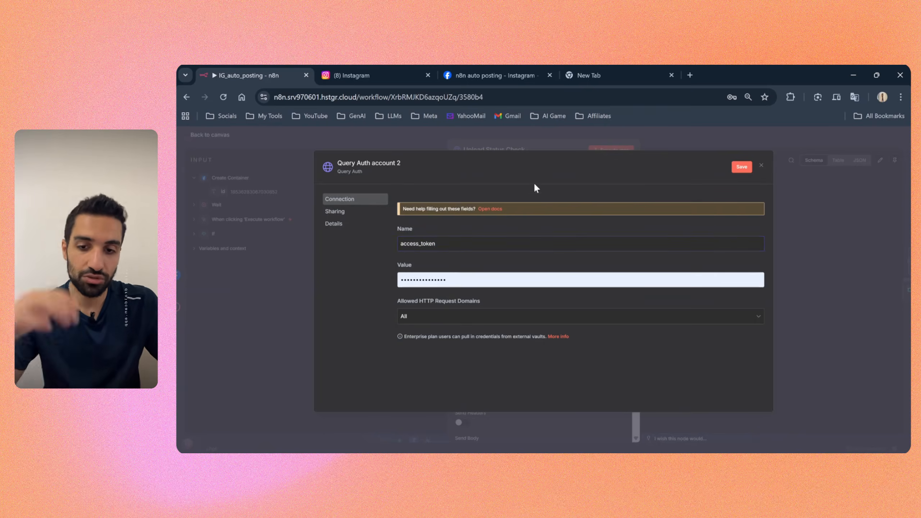
pyautogui.moveTo(447, 246); pyautogui.dragTo(405, 246)
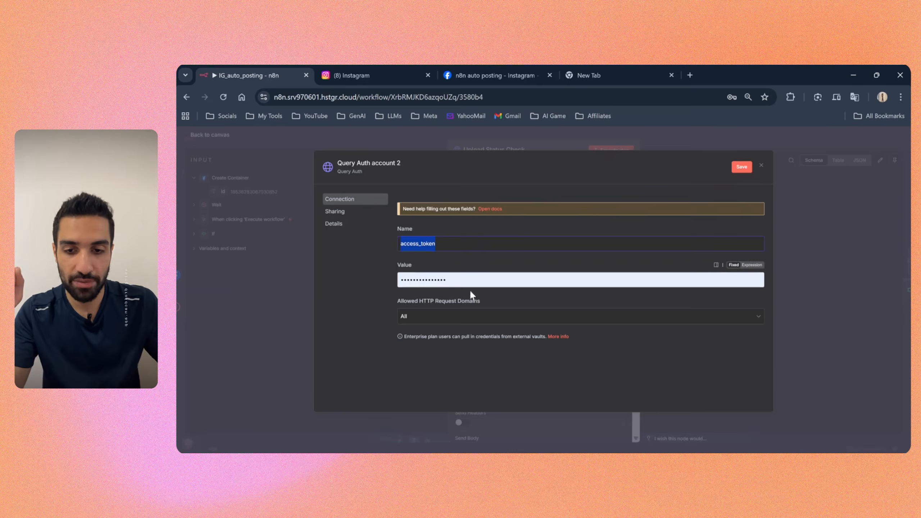
# Step: Paste the access token into the blank browser tab's address bar to check it, and return to the credential's Value field
pyautogui.moveTo(447, 280); pyautogui.dragTo(404, 280)
pyautogui.click(588, 75)
pyautogui.hotkey('ctrl', 'v')
pyautogui.click(555, 98)
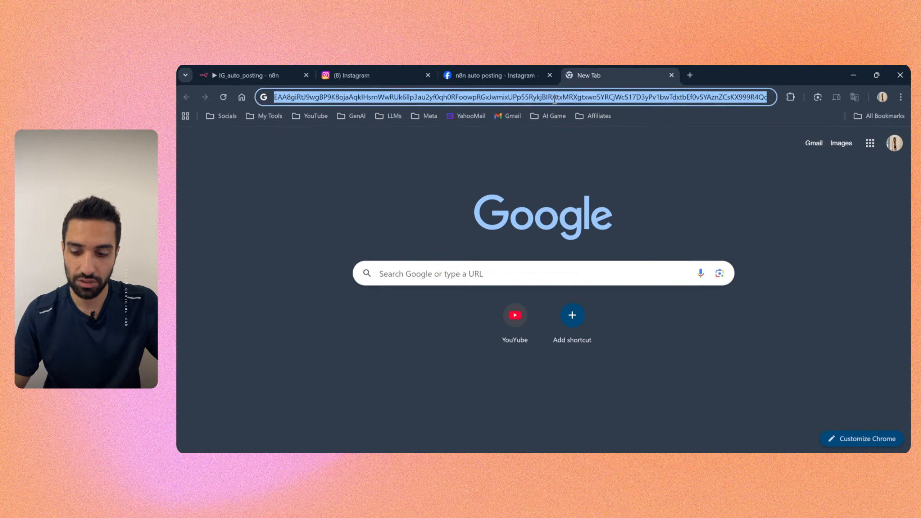
pyautogui.click(487, 75)
pyautogui.click(352, 75)
pyautogui.click(254, 75)
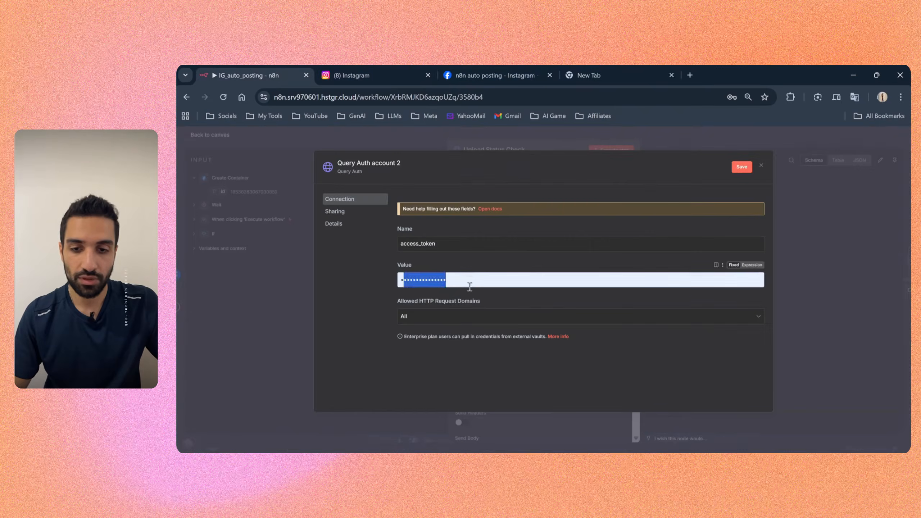
# Step: Paste the access token into the new Query Auth credential's Value field and discard the unsaved credential
pyautogui.hotkey('ctrl', 'v')
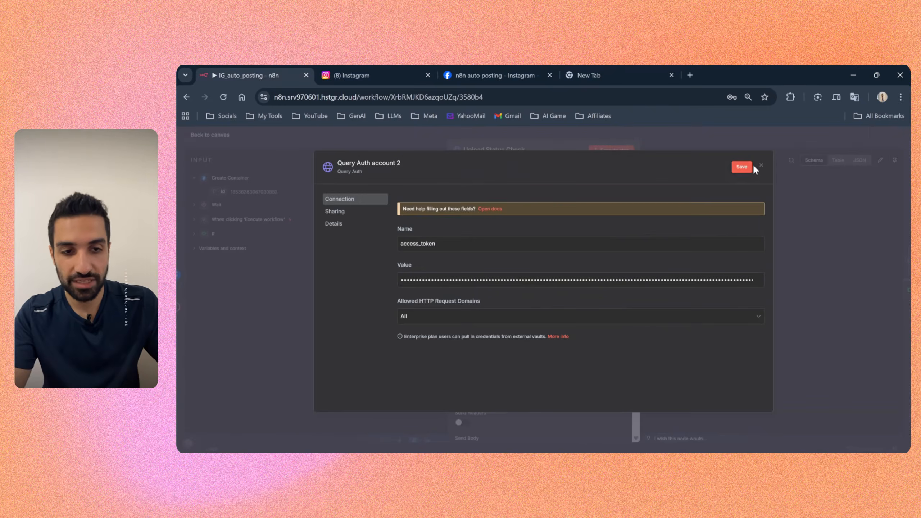
pyautogui.click(381, 165)
pyautogui.click(761, 165)
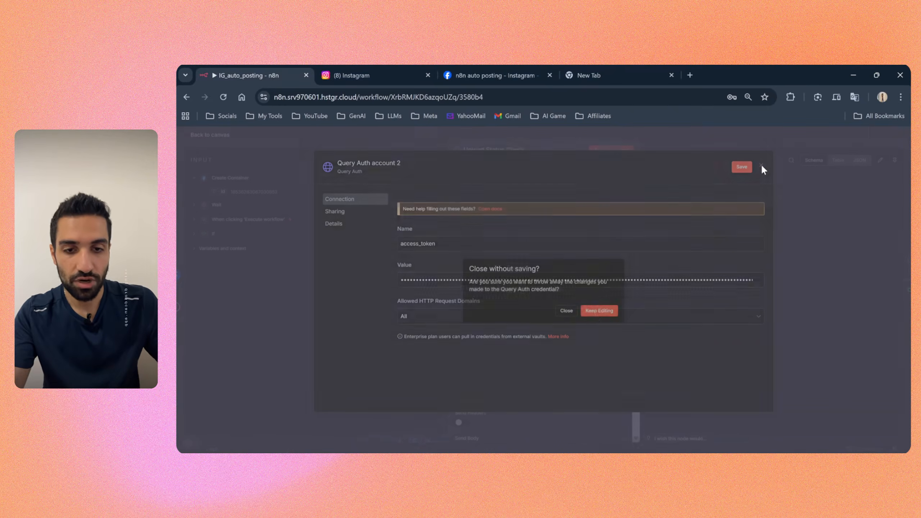
pyautogui.click(571, 313)
# Step: Select Query Auth account as the Upload Status Check credential and review the node's query parameters and status_code output
pyautogui.click(499, 259)
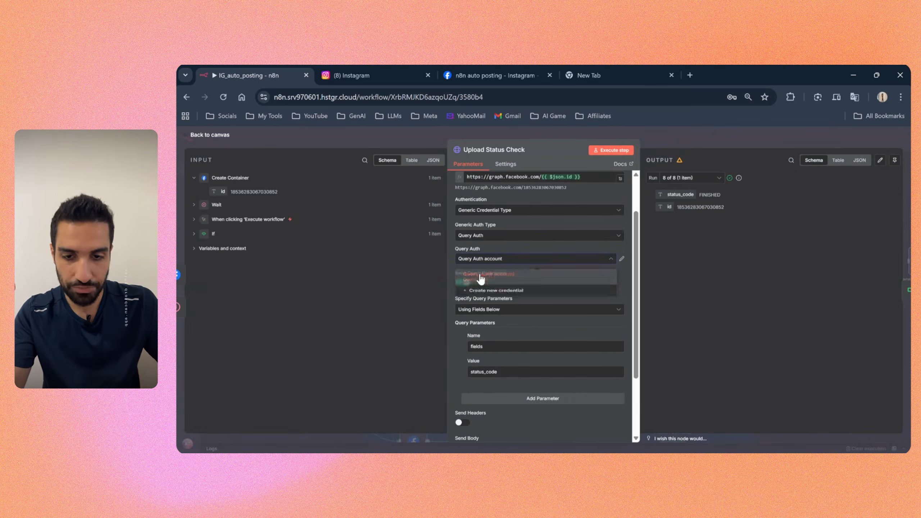
pyautogui.click(480, 276)
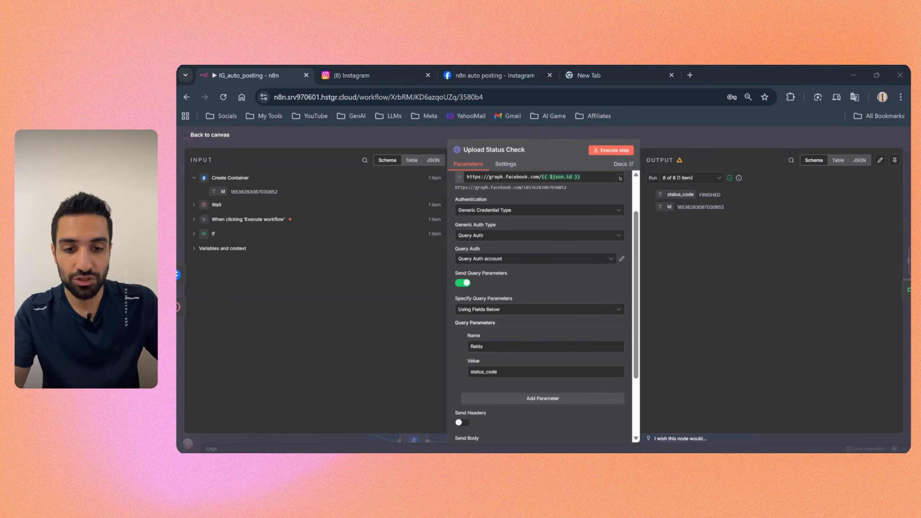
pyautogui.moveTo(502, 347); pyautogui.dragTo(466, 352)
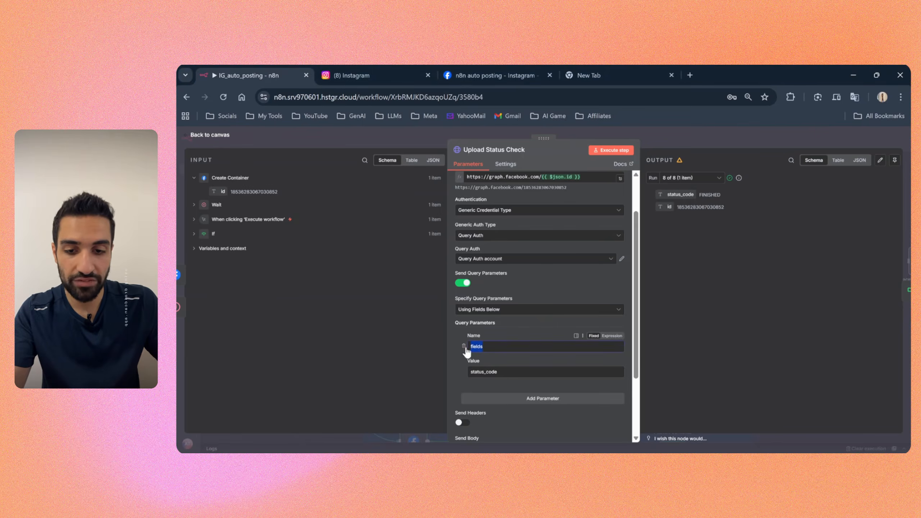
pyautogui.moveTo(510, 373); pyautogui.dragTo(470, 373)
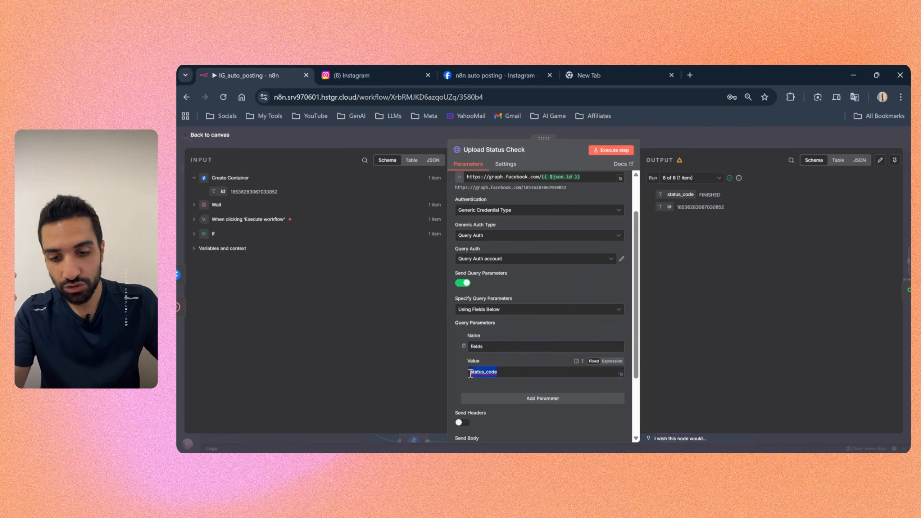
pyautogui.click(459, 377)
pyautogui.scroll(-2, 511, 375)
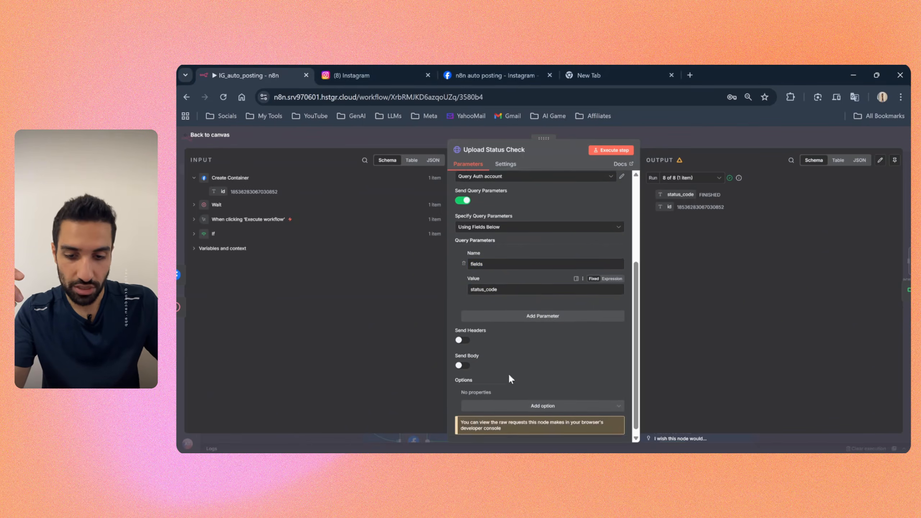
pyautogui.scroll(3, 509, 374)
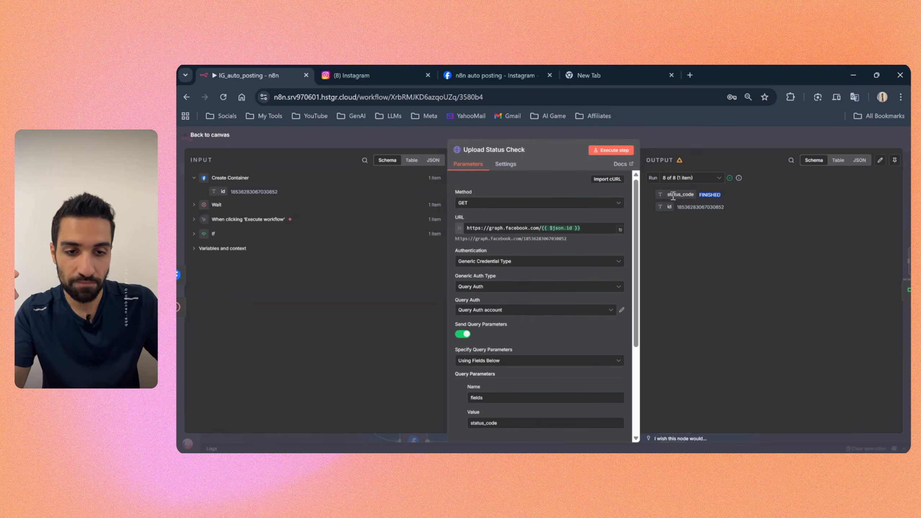
pyautogui.moveTo(673, 195); pyautogui.dragTo(703, 199)
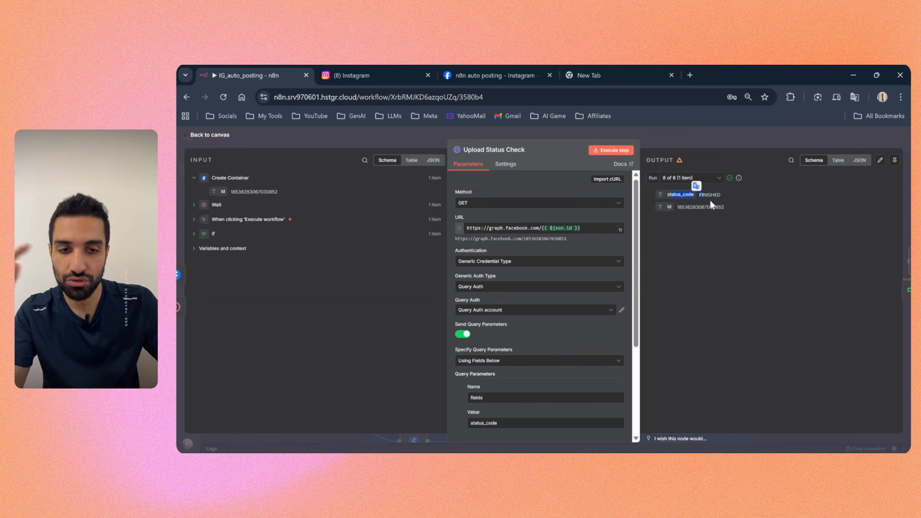
pyautogui.click(684, 137)
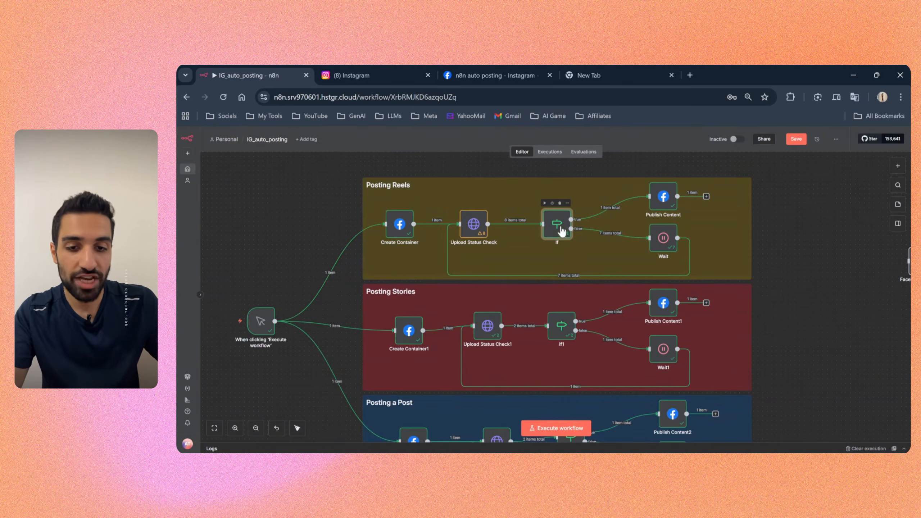
# Step: Trace the Posting Reels loop through the If, Wait, Upload Status Check and Publish Content nodes, examining the Wait node's interval settings
pyautogui.moveTo(562, 228); pyautogui.dragTo(555, 225)
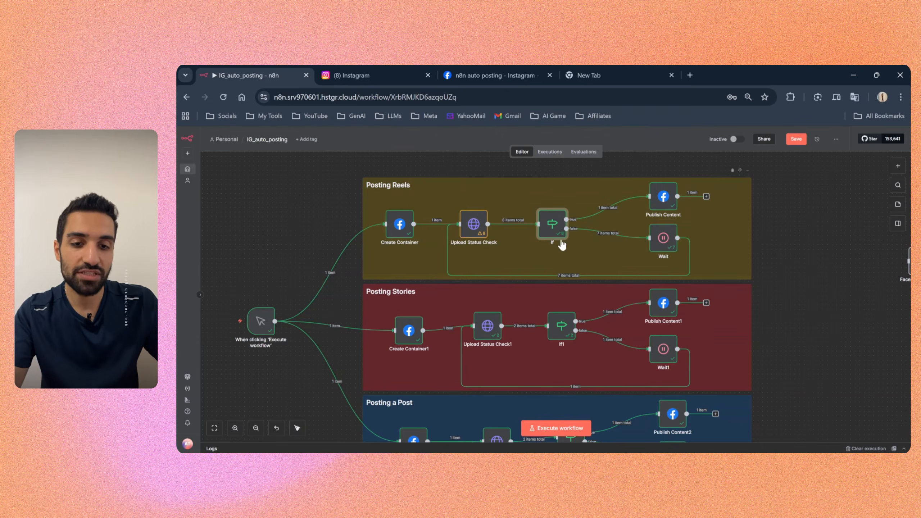
pyautogui.doubleClick(663, 240)
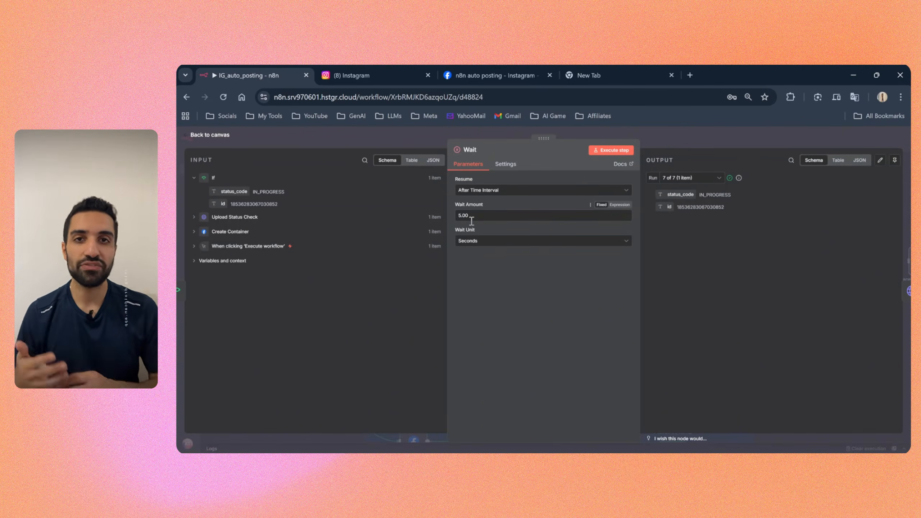
pyautogui.click(707, 134)
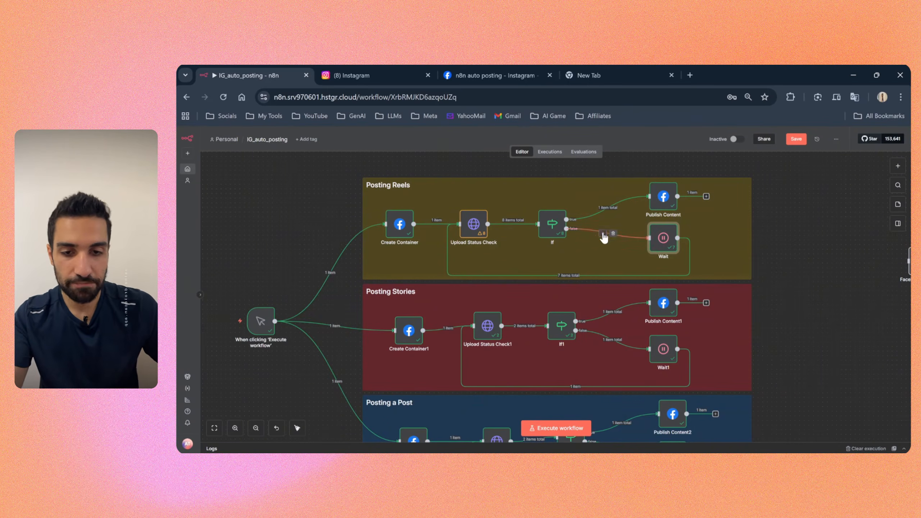
pyautogui.click(477, 218)
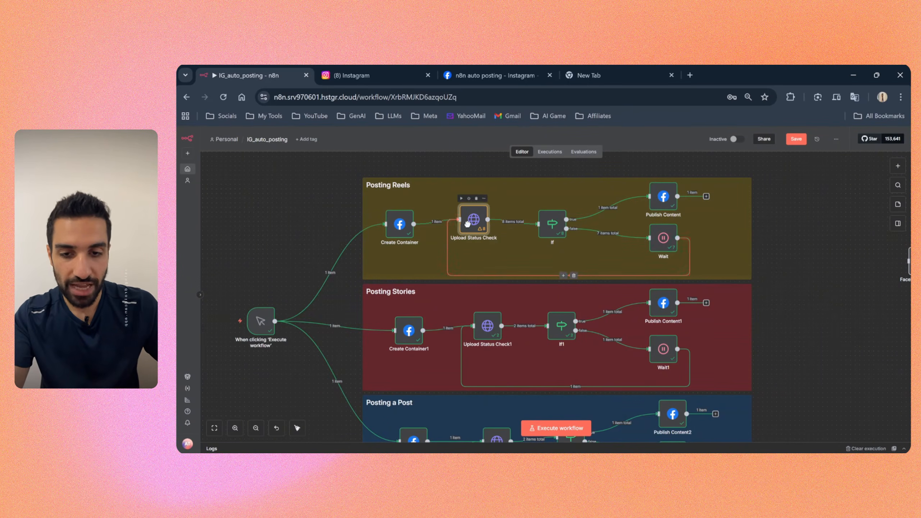
pyautogui.click(671, 204)
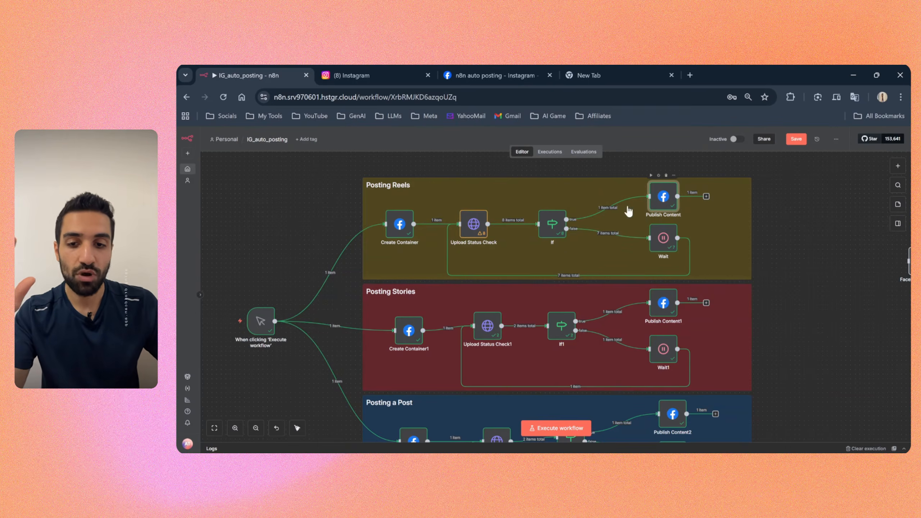
pyautogui.moveTo(393, 221); pyautogui.dragTo(390, 223)
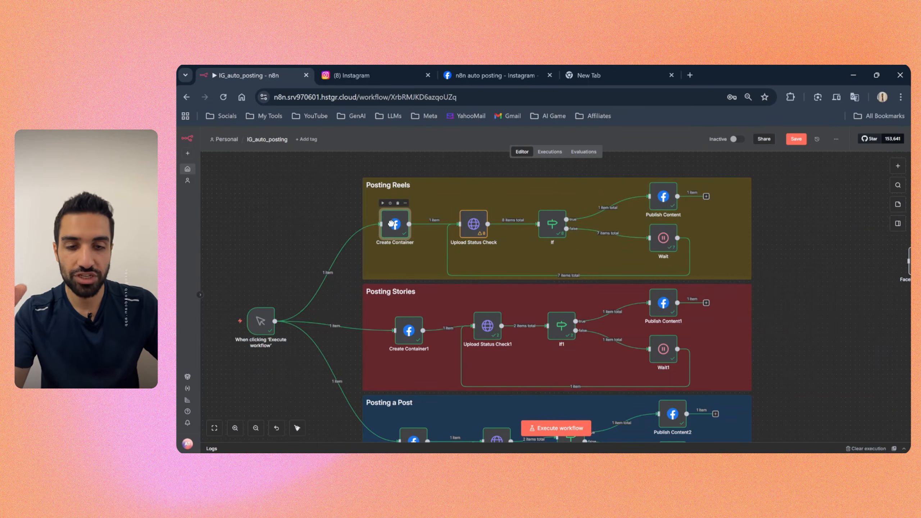
pyautogui.click(662, 204)
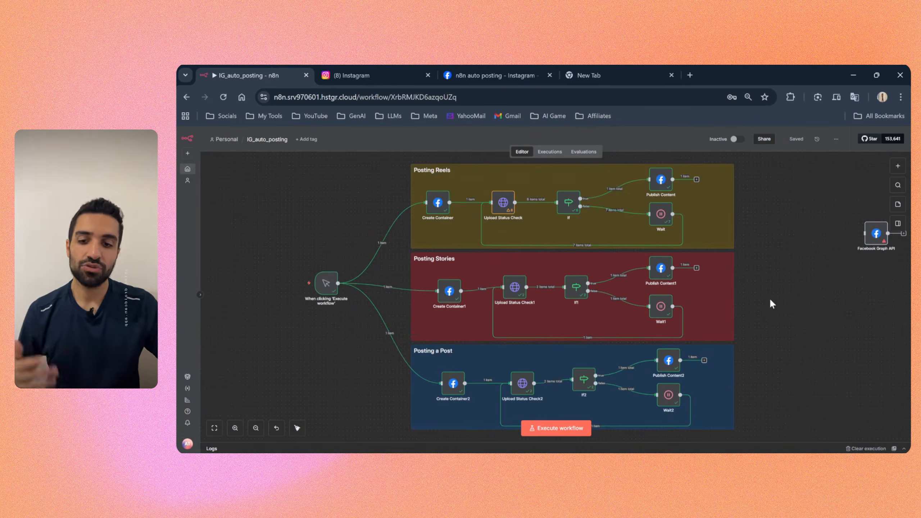
# Step: Reposition the manual trigger node nearer to the three posting groups, level with Create Container1, and save the workflow
pyautogui.moveTo(327, 287)
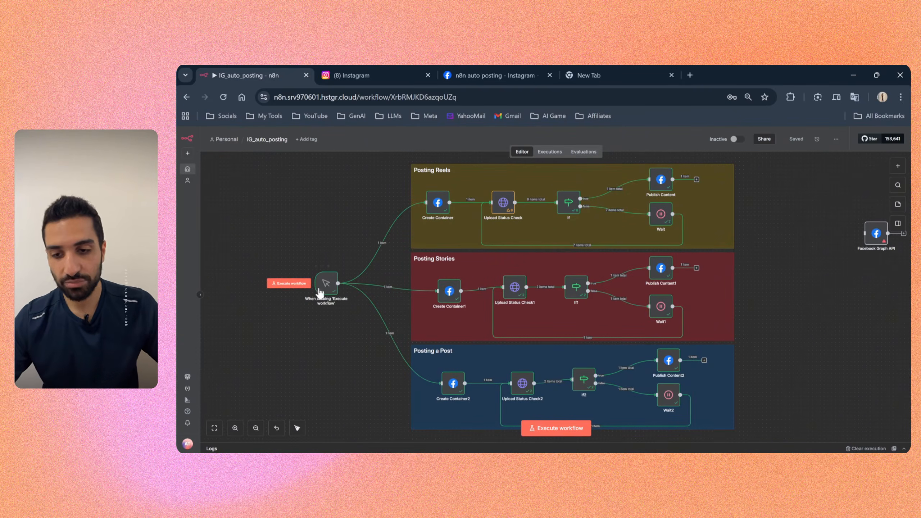
pyautogui.moveTo(288, 254); pyautogui.dragTo(374, 342)
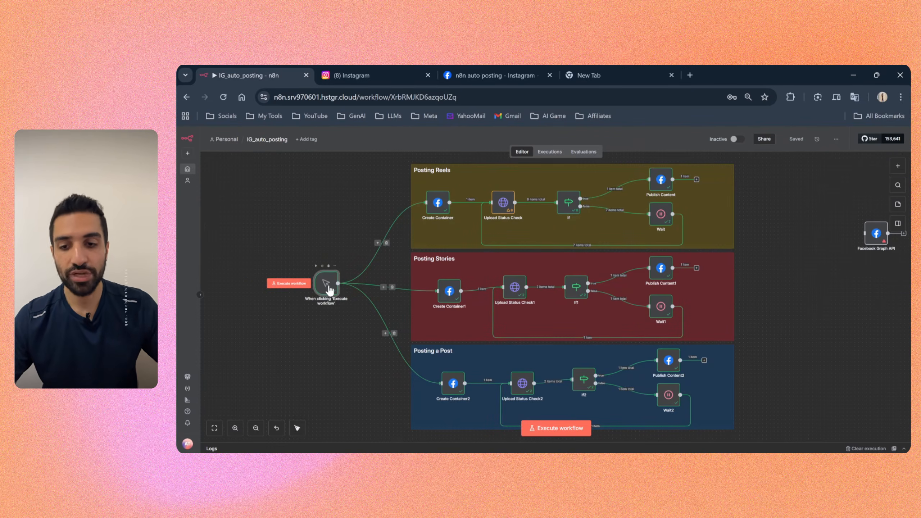
pyautogui.moveTo(326, 290); pyautogui.dragTo(306, 271)
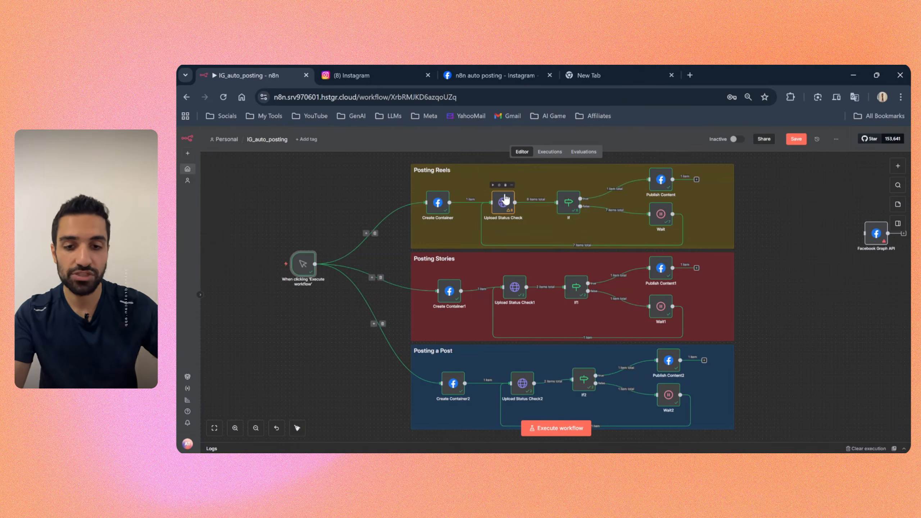
pyautogui.click(798, 139)
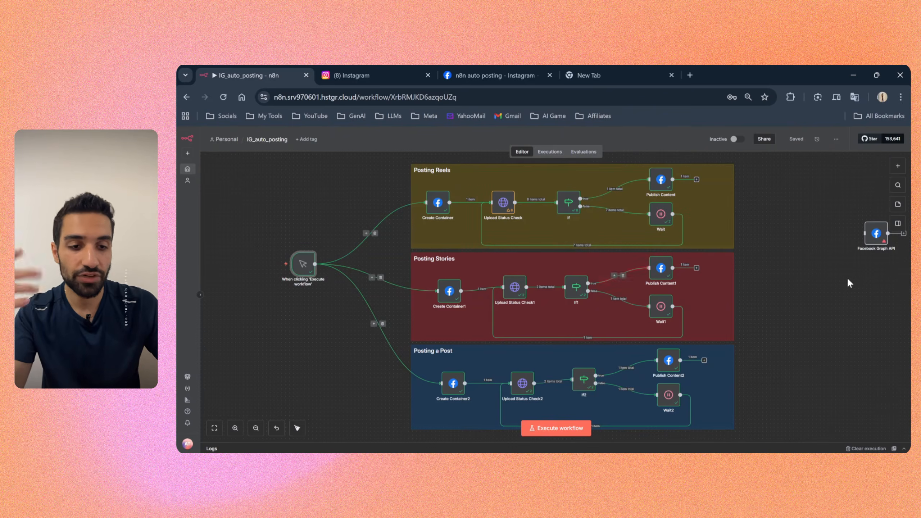
pyautogui.moveTo(303, 269)
pyautogui.moveTo(303, 269); pyautogui.dragTo(349, 295)
pyautogui.hotkey('ctrl', 's')
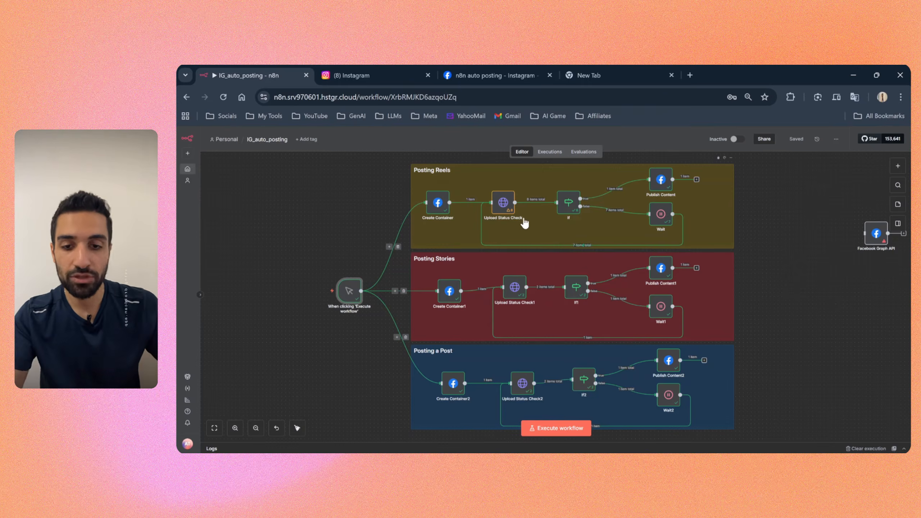
# Step: Review the parameters of the Create Container node in the Posting Reels group
pyautogui.doubleClick(438, 202)
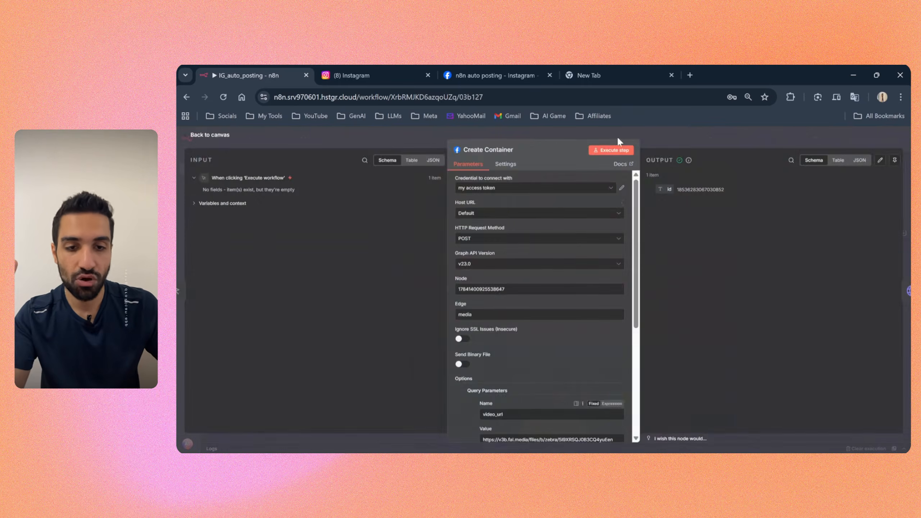
pyautogui.click(677, 128)
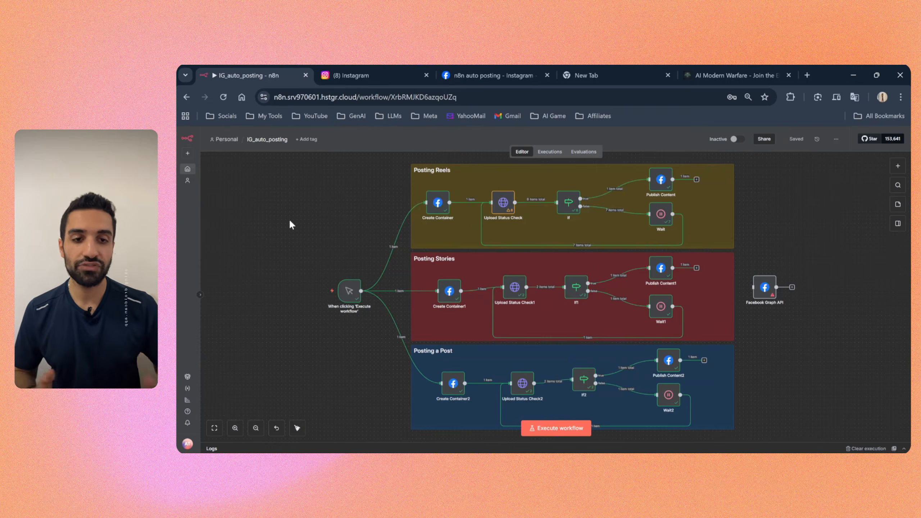
# Step: Switch to the AI Modern Warfare waitlist page, read its introduction and bring up the Secure Your Spot form
pyautogui.click(704, 76)
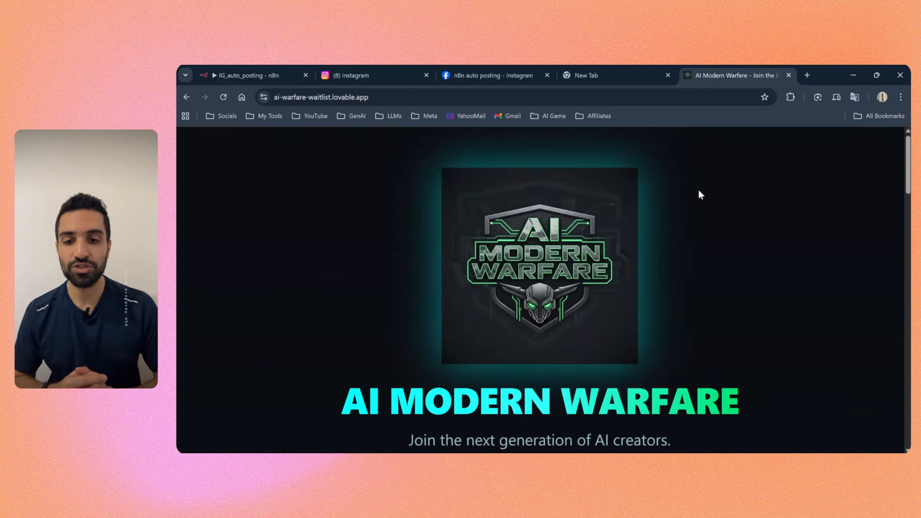
pyautogui.scroll(-1, 686, 259)
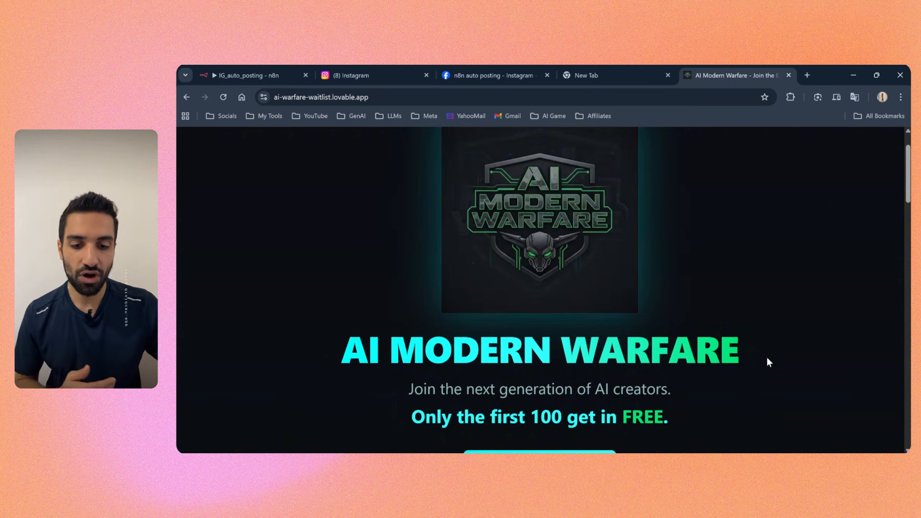
pyautogui.scroll(-2, 725, 360)
pyautogui.moveTo(424, 314); pyautogui.dragTo(608, 321)
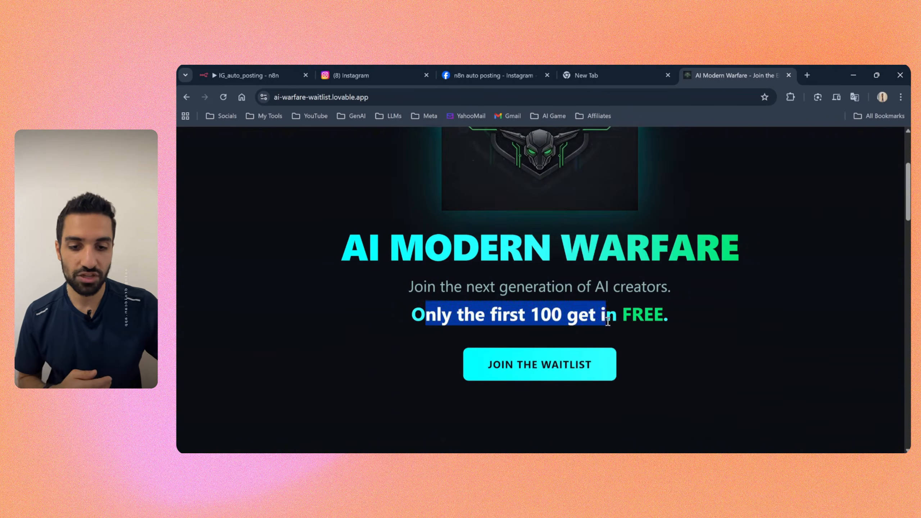
pyautogui.click(681, 321)
pyautogui.scroll(-3, 684, 313)
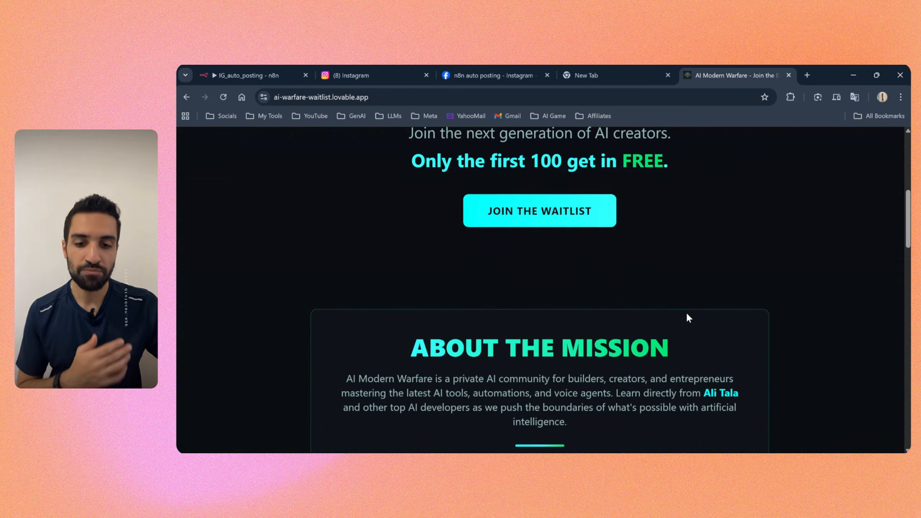
pyautogui.click(531, 218)
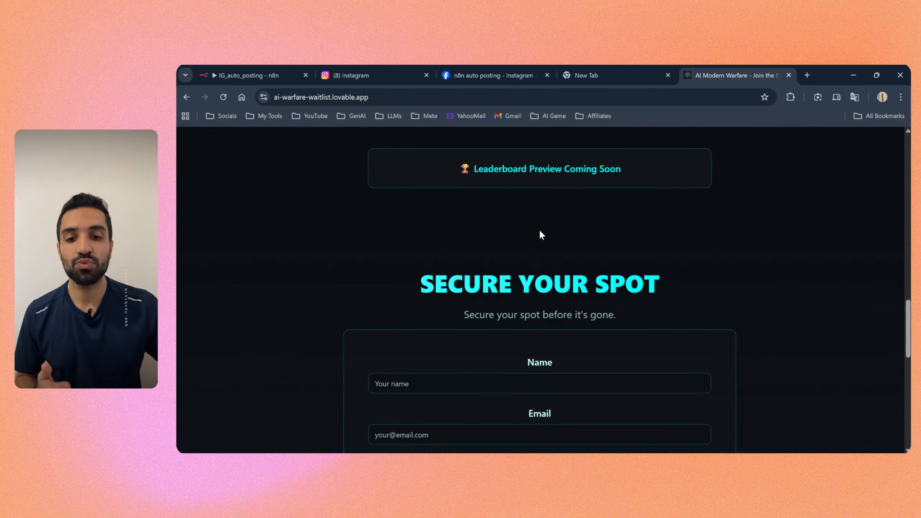
pyautogui.scroll(-1, 540, 232)
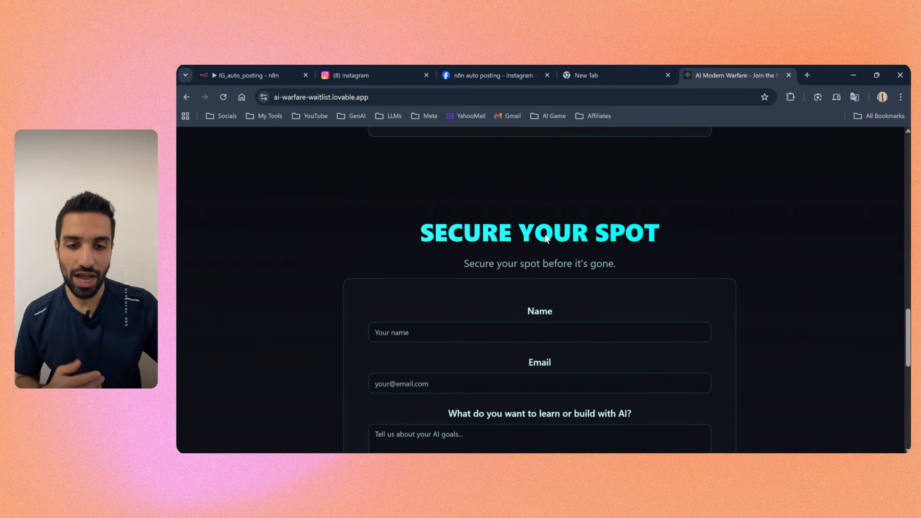
pyautogui.scroll(-2, 435, 249)
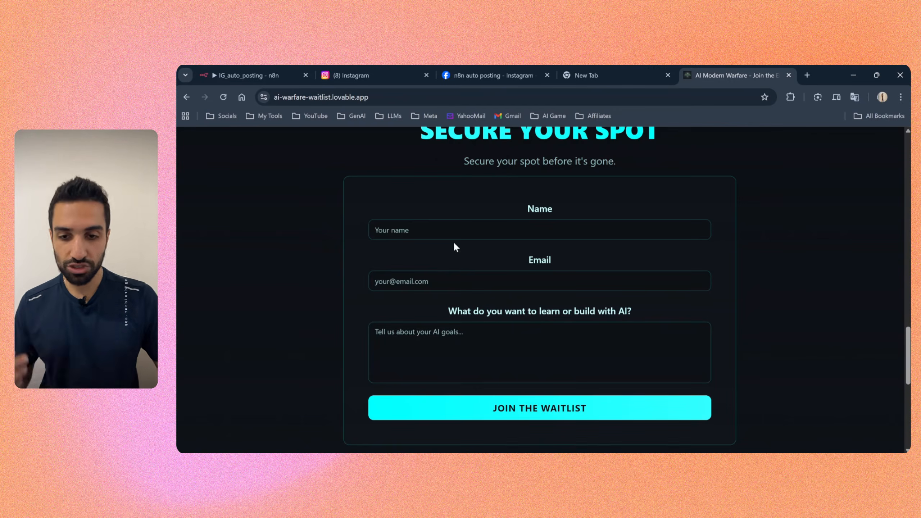
# Step: Fill in the waitlist form with the name, e-mail and AI goal "i want to learn automation", and submit it
pyautogui.click(436, 231)
pyautogui.write('Ali')
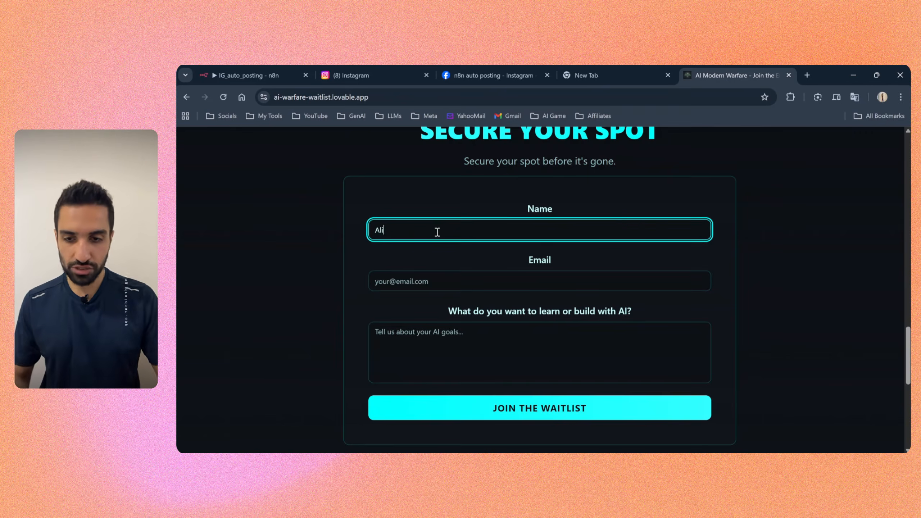
pyautogui.click(410, 279)
pyautogui.click(440, 304)
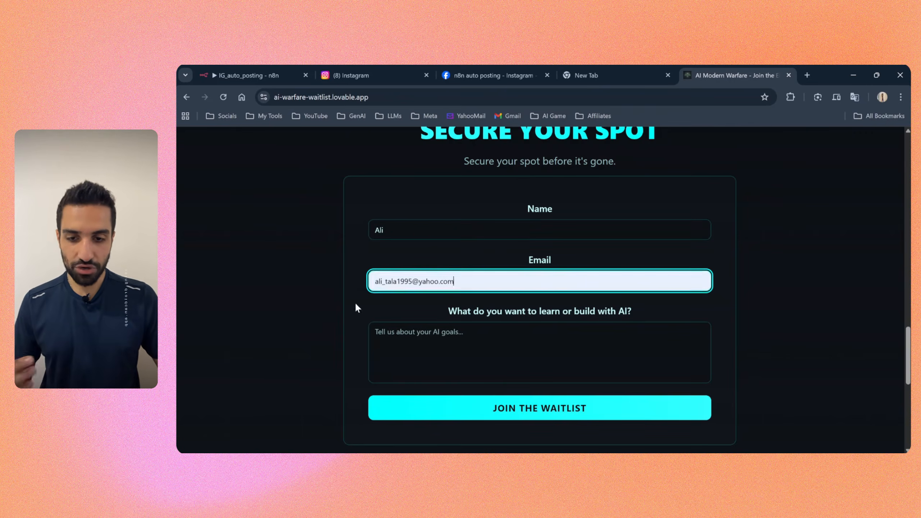
pyautogui.click(432, 337)
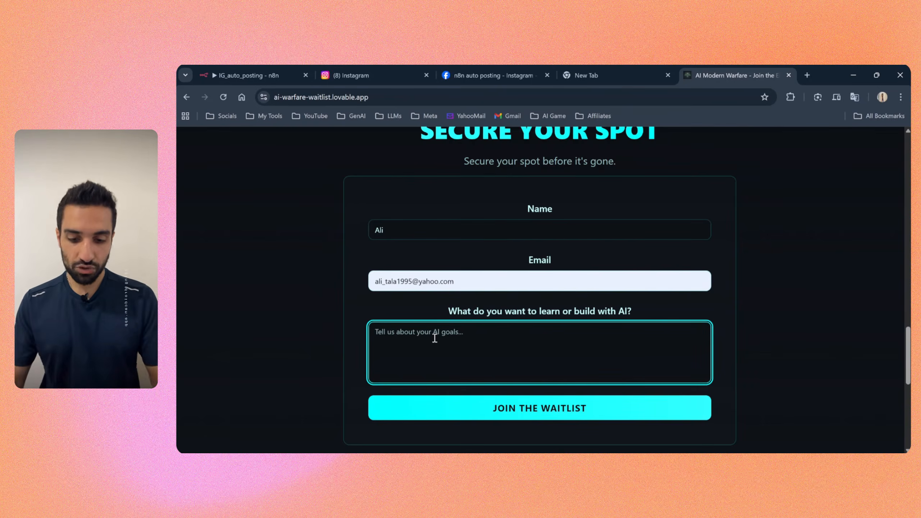
pyautogui.write('i want to learn automation')
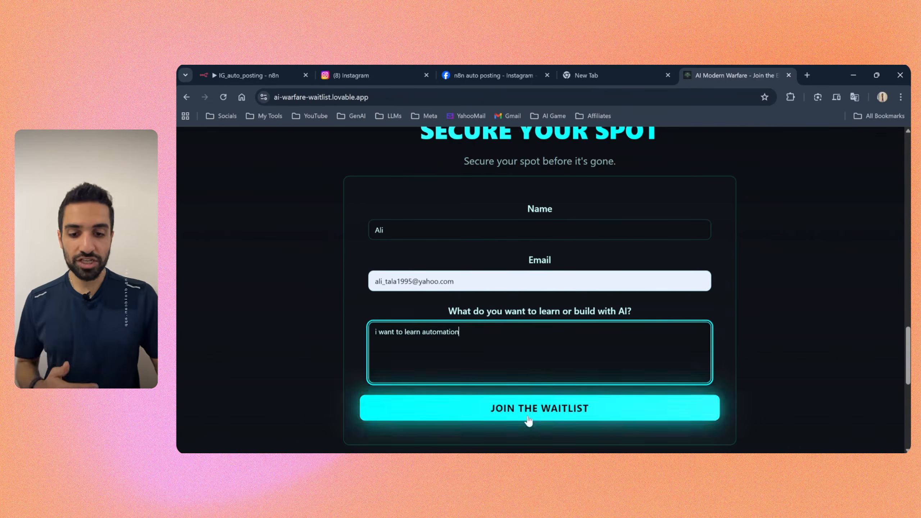
pyautogui.click(471, 418)
pyautogui.click(474, 412)
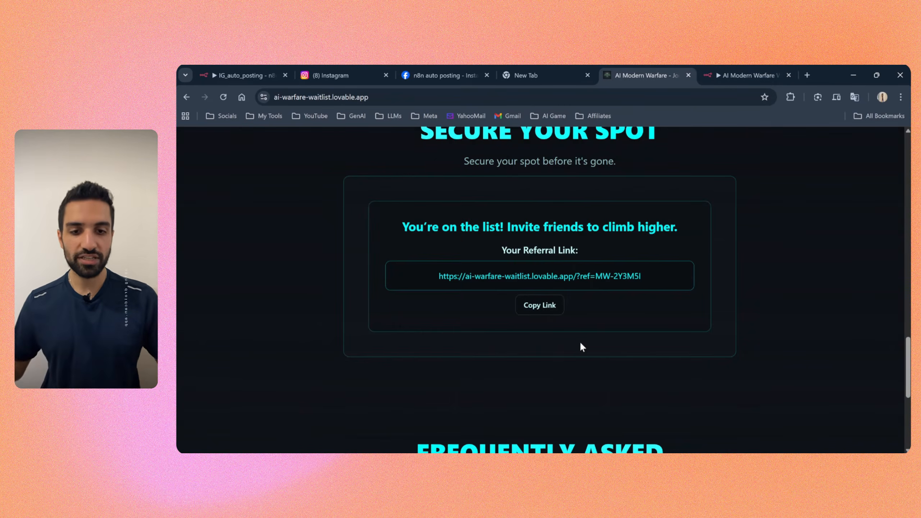
# Step: Review the waitlist confirmation and referral link section, and switch back to the IG_auto_posting workflow in n8n
pyautogui.moveTo(402, 228); pyautogui.dragTo(512, 234)
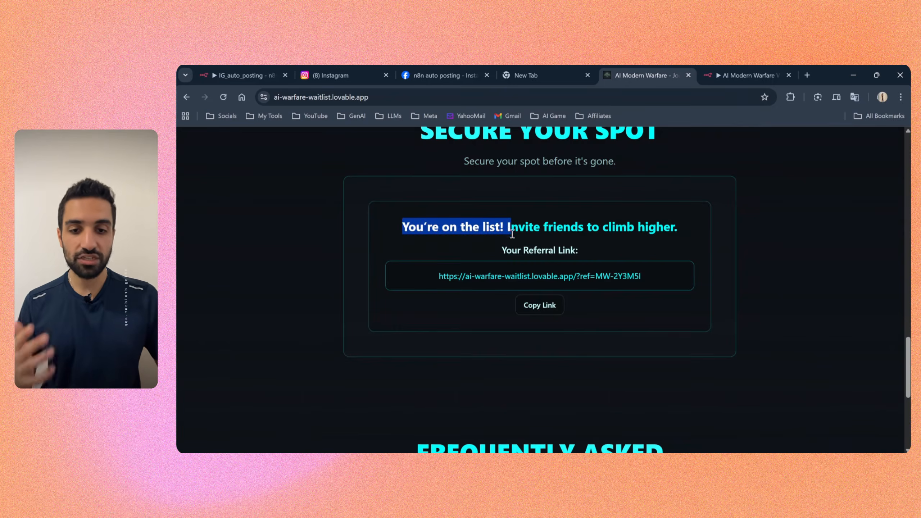
pyautogui.click(596, 246)
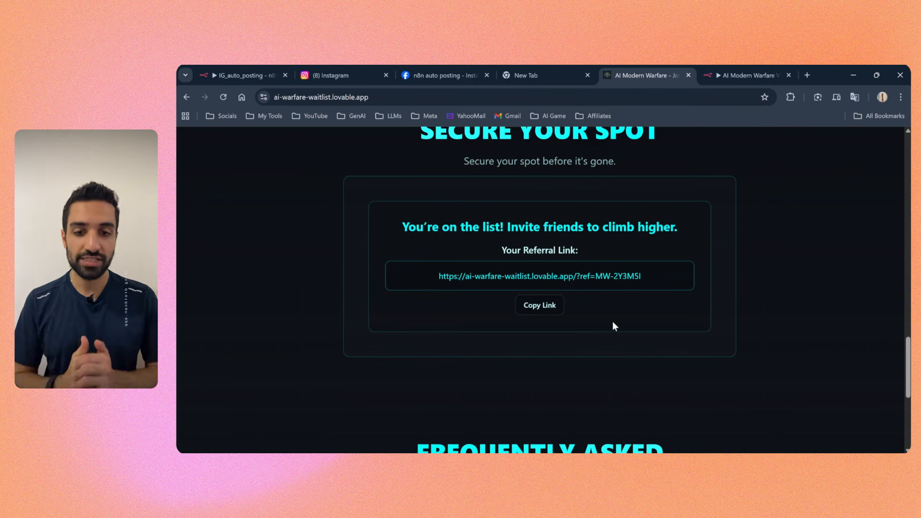
pyautogui.tripleClick(629, 252)
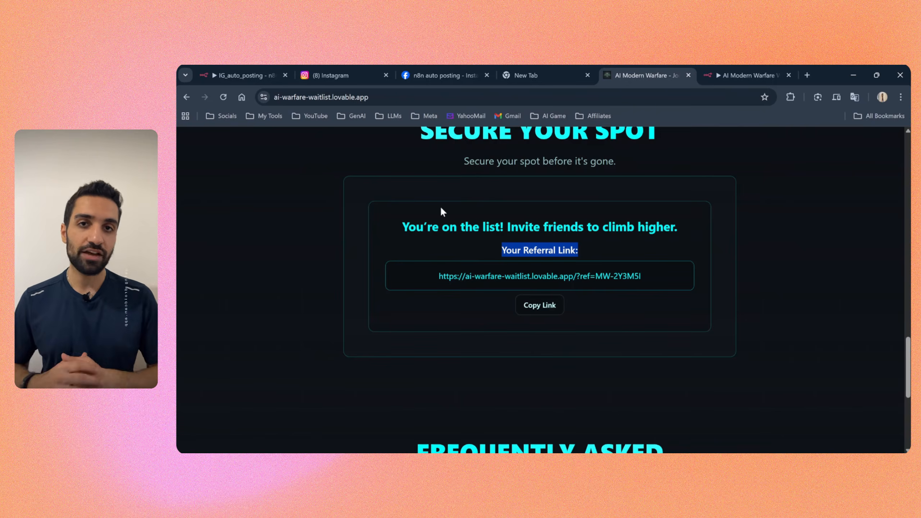
pyautogui.click(244, 75)
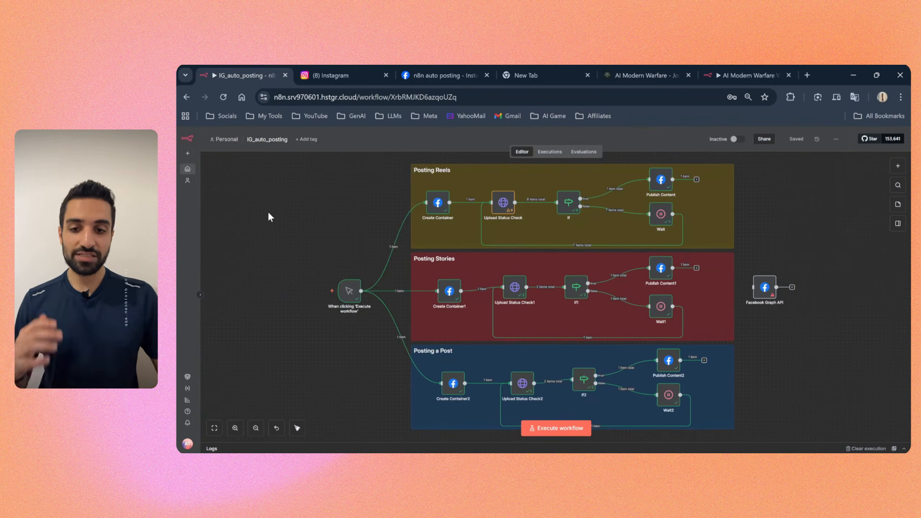